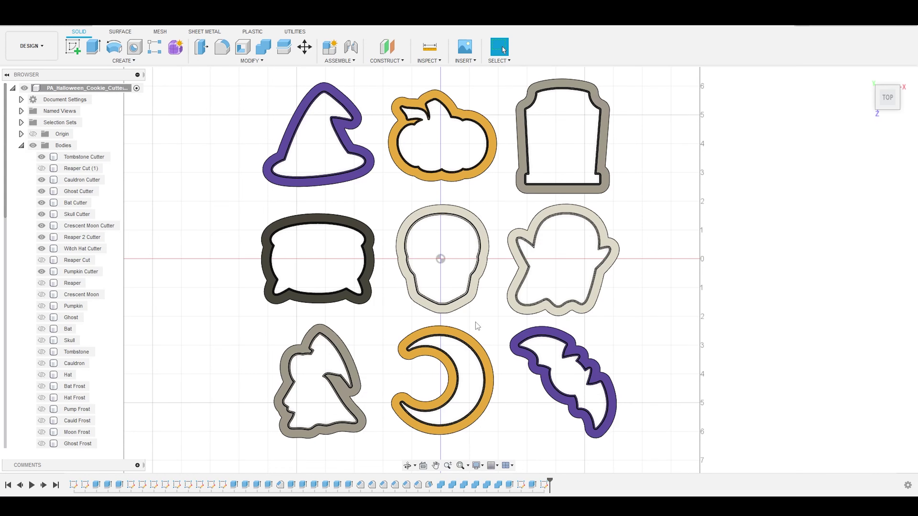
- Examine the nine Halloween cookie cutters from above and at an angle, including the pumpkin cutter up close
{"action": "left_click", "coordinate": [473, 337]}
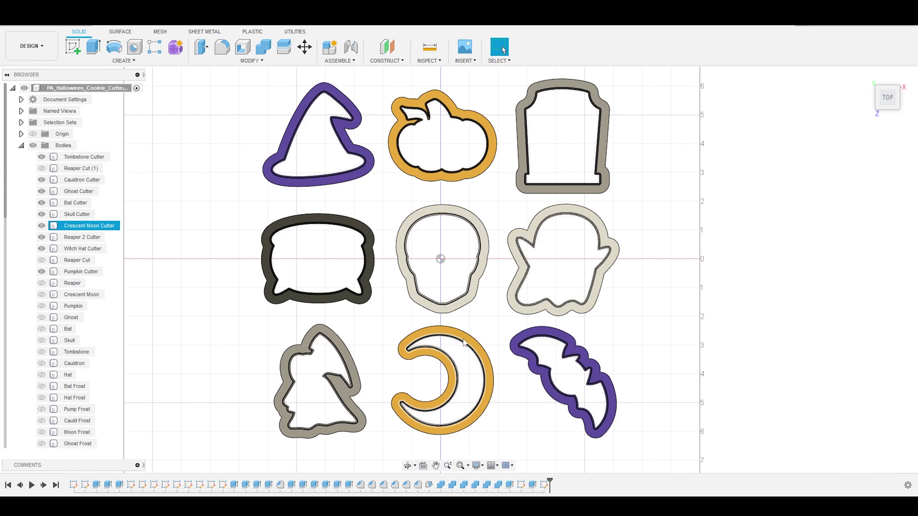
{"action": "middle_click_drag", "start_coordinate": [464, 339], "coordinate": [521, 297], "text": "shift"}
{"action": "scroll", "coordinate": [502, 275], "scroll_direction": "up", "scroll_amount": 4}
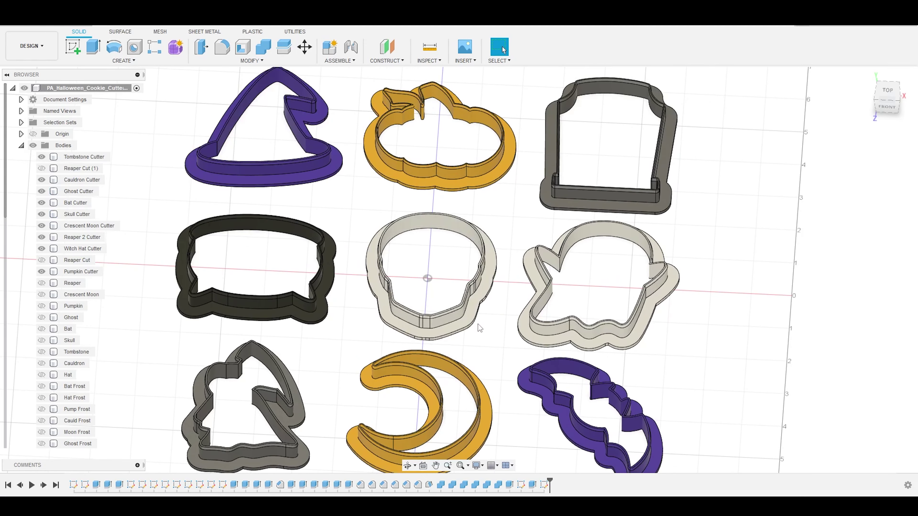
{"action": "middle_click_drag", "start_coordinate": [477, 328], "coordinate": [482, 315], "text": "shift"}
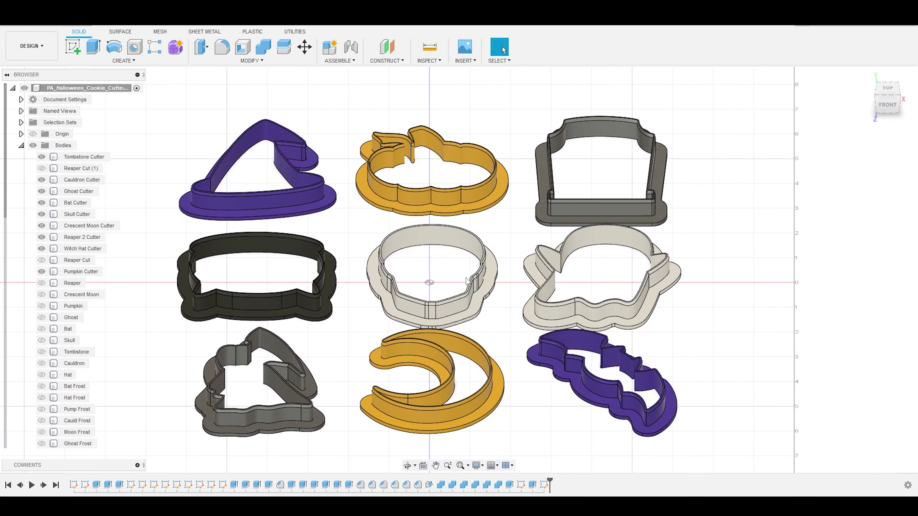
{"action": "scroll", "coordinate": [477, 291], "scroll_direction": "up", "scroll_amount": 4}
{"action": "scroll", "coordinate": [476, 291], "scroll_direction": "down", "scroll_amount": 4}
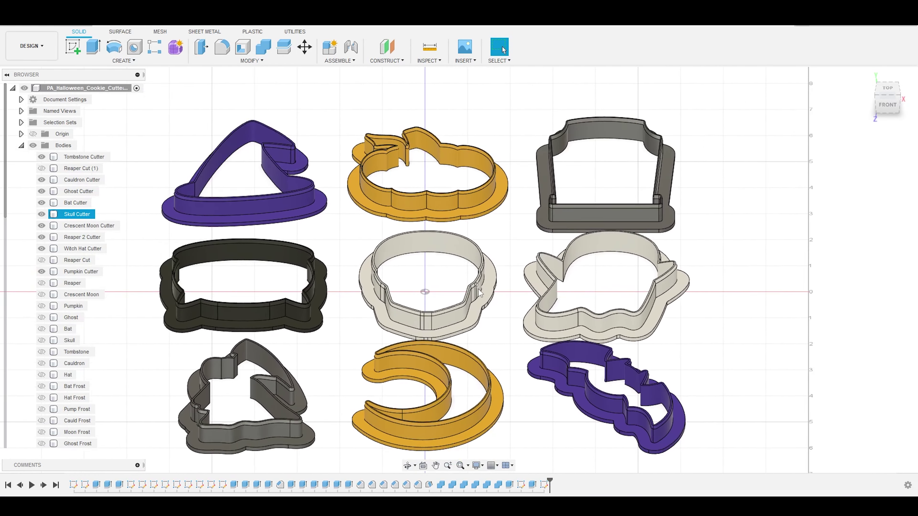
{"action": "scroll", "coordinate": [344, 285], "scroll_direction": "up", "scroll_amount": 4}
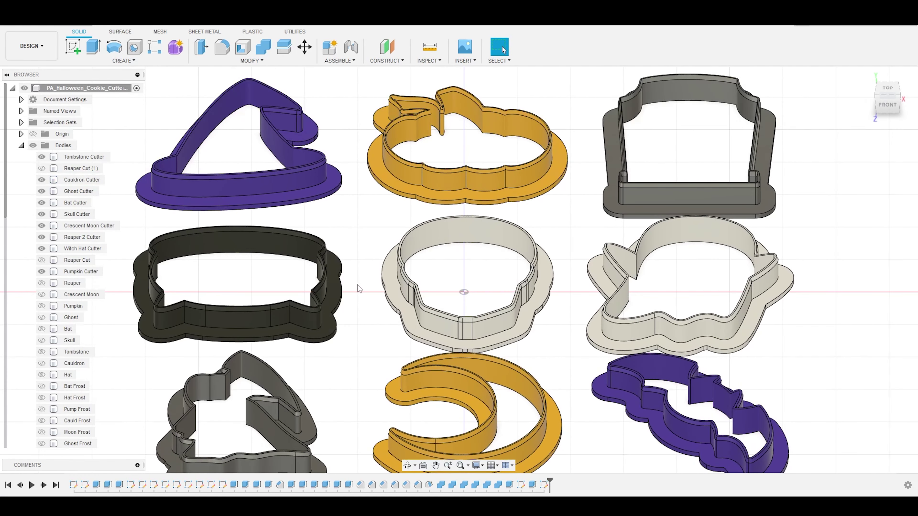
{"action": "middle_click_drag", "start_coordinate": [358, 285], "coordinate": [358, 303], "text": "shift"}
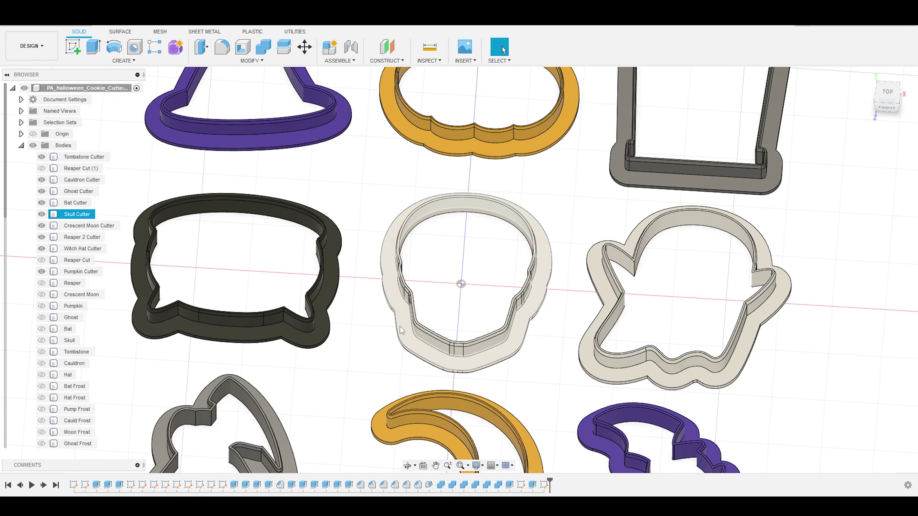
{"action": "middle_click_drag", "start_coordinate": [402, 328], "coordinate": [408, 344], "text": "shift"}
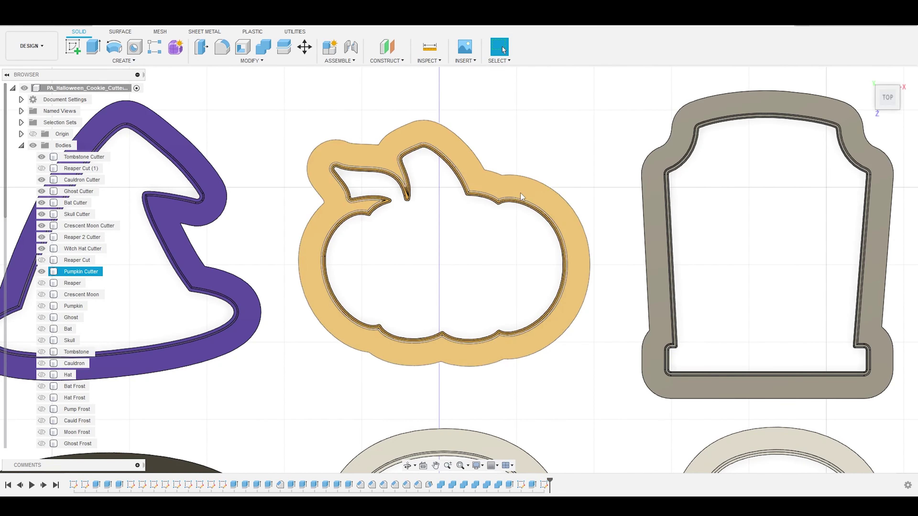
{"action": "scroll", "coordinate": [598, 262], "scroll_direction": "down", "scroll_amount": 1}
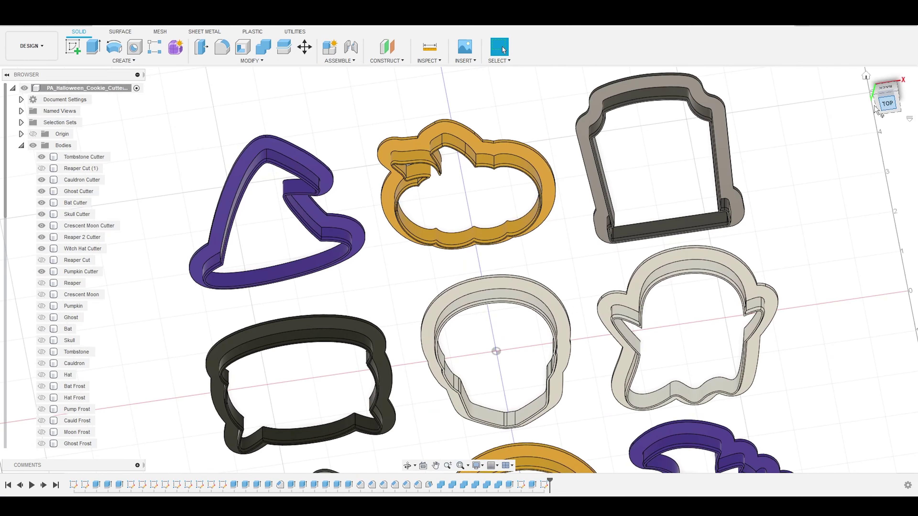
{"action": "left_click", "coordinate": [876, 105]}
{"action": "scroll", "coordinate": [614, 268], "scroll_direction": "down", "scroll_amount": 4}
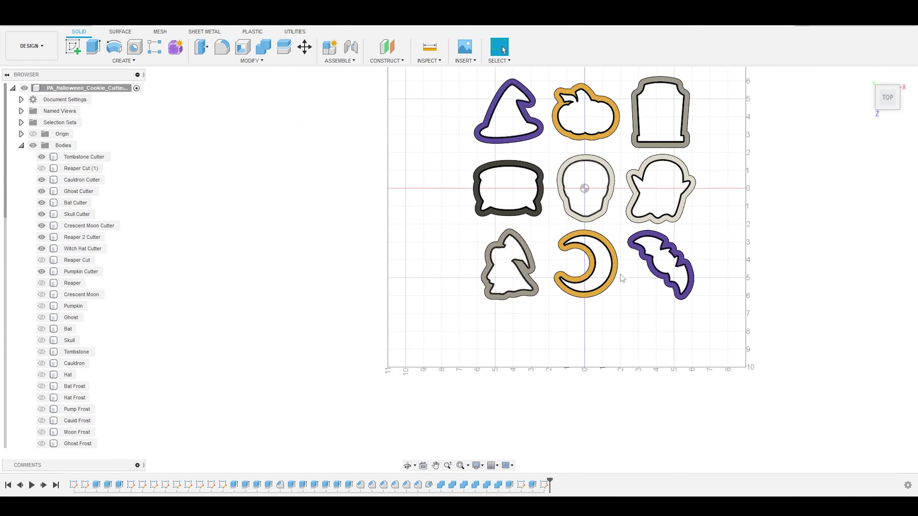
{"action": "scroll", "coordinate": [654, 120], "scroll_direction": "up", "scroll_amount": 5}
{"action": "middle_click_drag", "start_coordinate": [606, 222], "coordinate": [589, 193], "text": "shift"}
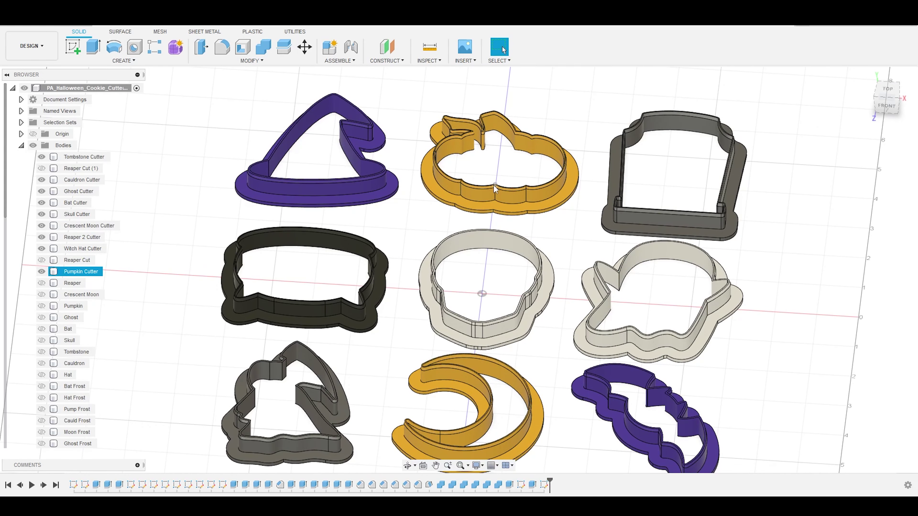
{"action": "scroll", "coordinate": [449, 250], "scroll_direction": "down", "scroll_amount": 2}
{"action": "scroll", "coordinate": [449, 250], "scroll_direction": "up", "scroll_amount": 2}
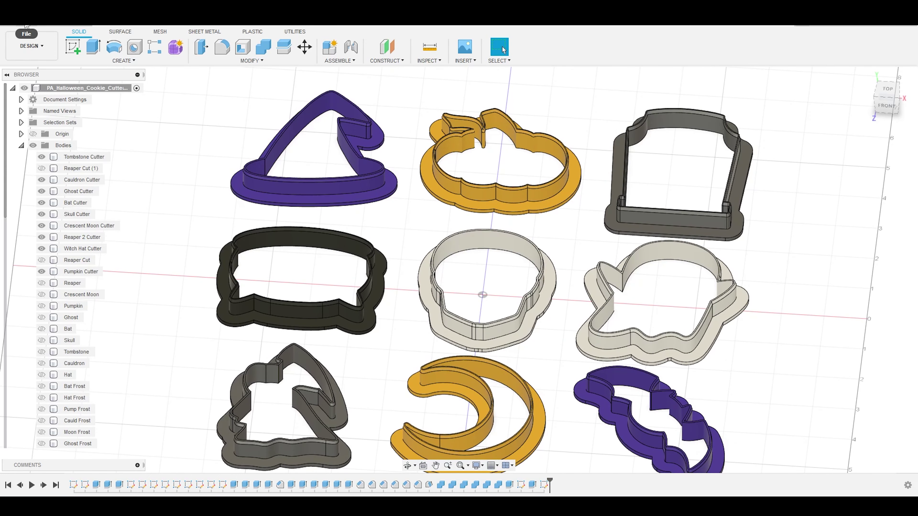
- Create a new design and check its active unit type
{"action": "left_click", "coordinate": [17, 29]}
{"action": "left_click", "coordinate": [31, 34]}
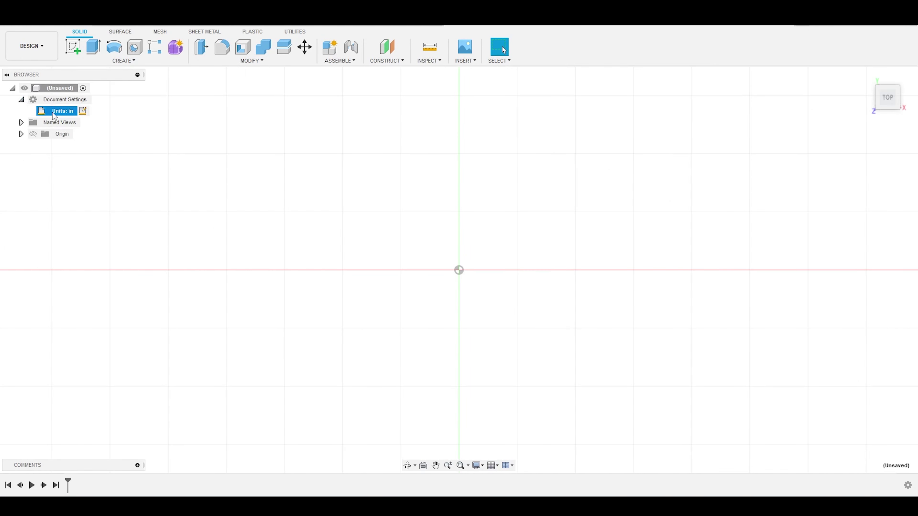
{"action": "left_click", "coordinate": [83, 111]}
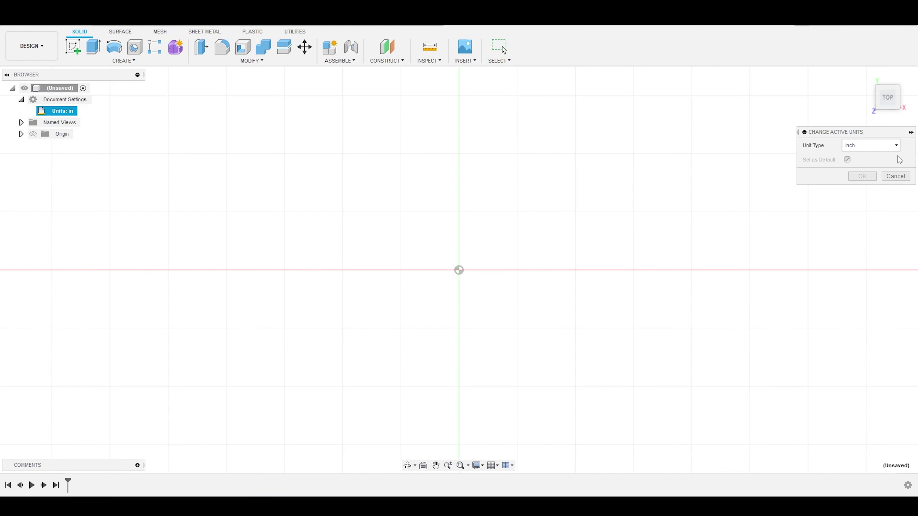
{"action": "left_click", "coordinate": [895, 177]}
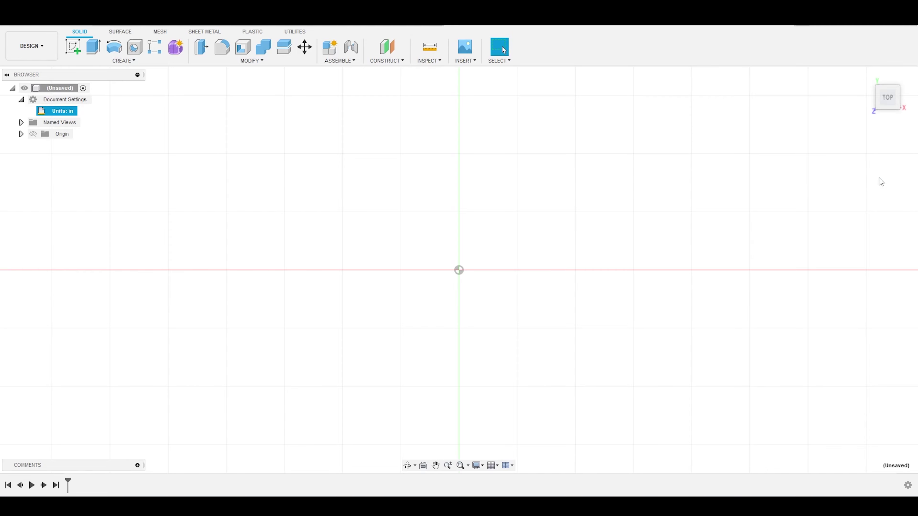
- Review the general preferences, including the default modeling orientation, and return to an angled view of the empty design
{"action": "middle_click_drag", "start_coordinate": [865, 173], "coordinate": [865, 153], "text": "shift"}
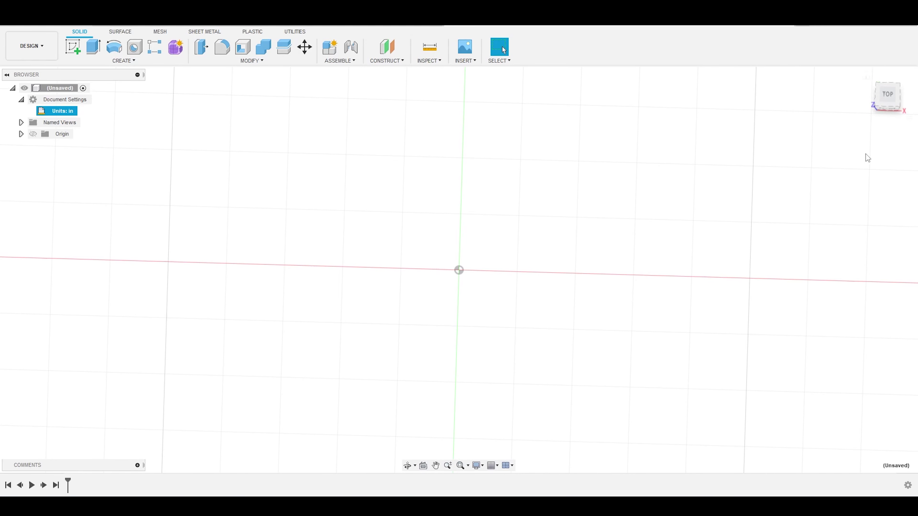
{"action": "left_click", "coordinate": [887, 27]}
{"action": "left_click", "coordinate": [887, 42]}
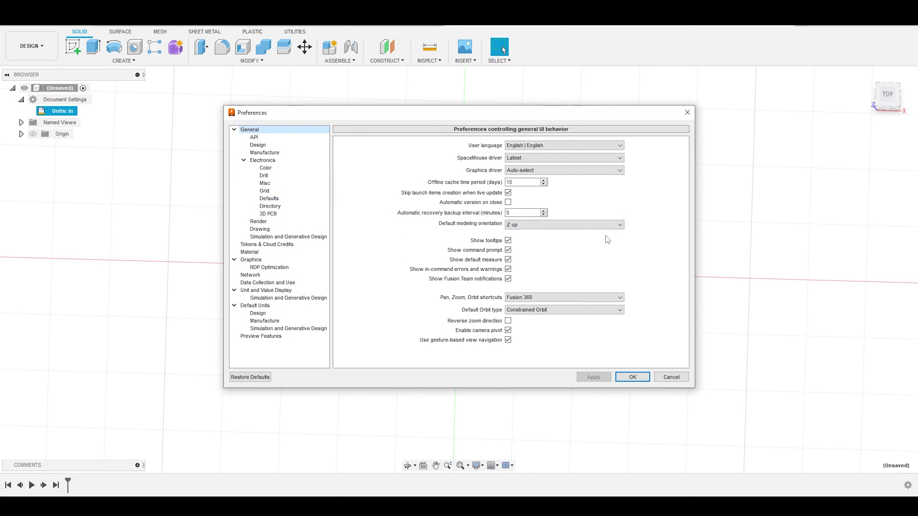
{"action": "left_click", "coordinate": [633, 376]}
{"action": "left_click", "coordinate": [889, 94]}
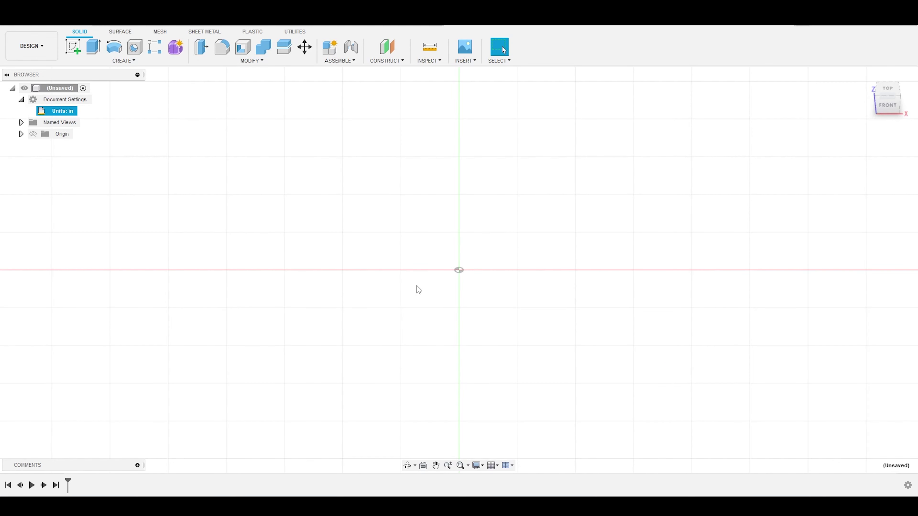
- Create a new sketch on the horizontal XY plane
{"action": "middle_click_drag", "start_coordinate": [395, 270], "coordinate": [561, 227], "text": "shift"}
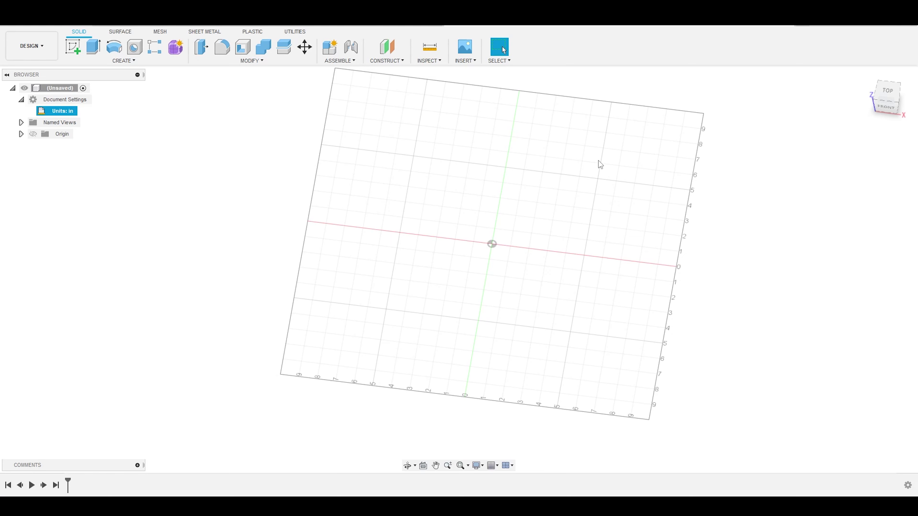
{"action": "scroll", "coordinate": [598, 161], "scroll_direction": "up", "scroll_amount": 3}
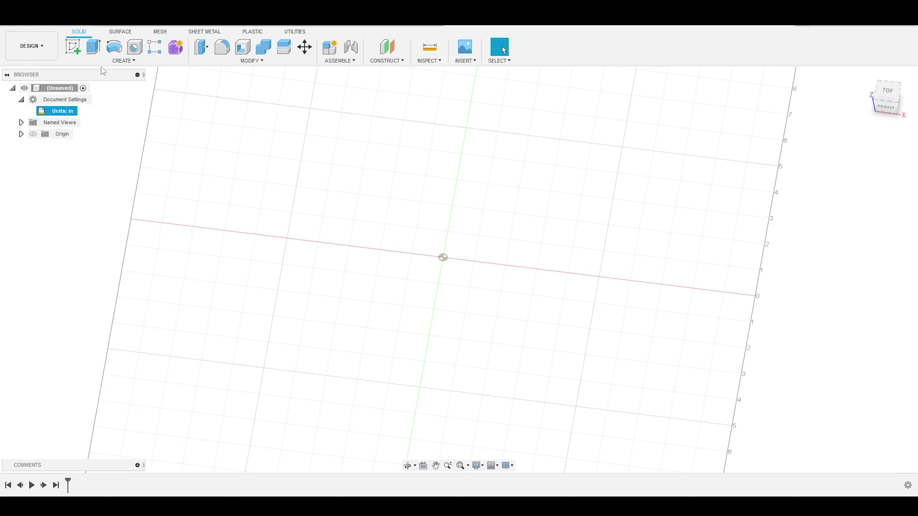
{"action": "left_click", "coordinate": [73, 48]}
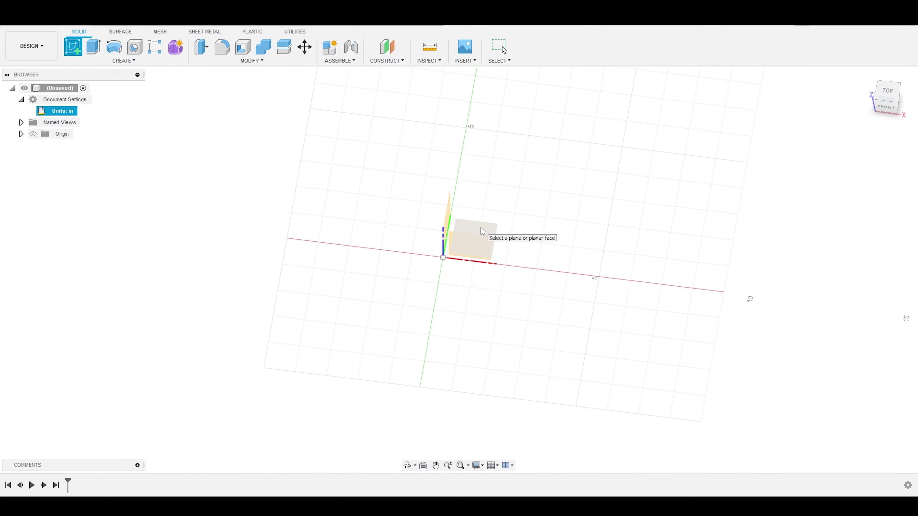
{"action": "left_click", "coordinate": [483, 232]}
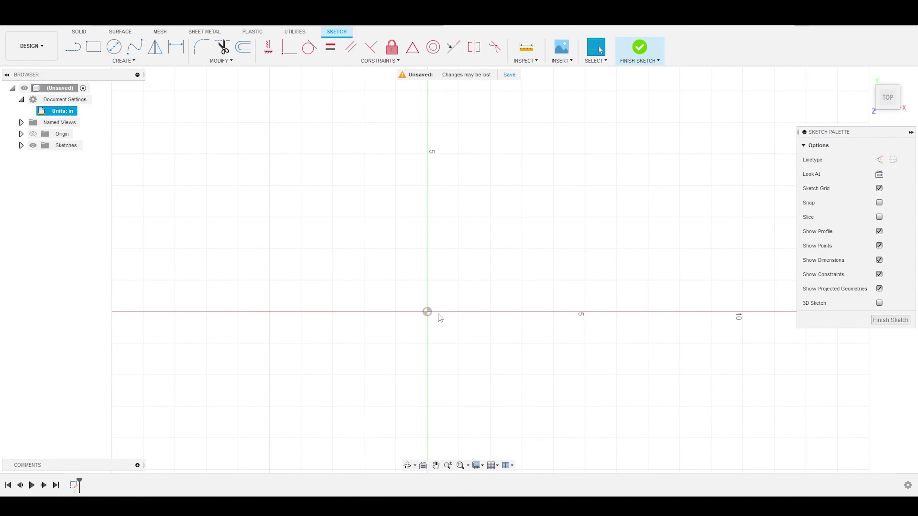
- Sketch a center rectangle about 5 in wide and high, centred on the origin
{"action": "left_click", "coordinate": [94, 52]}
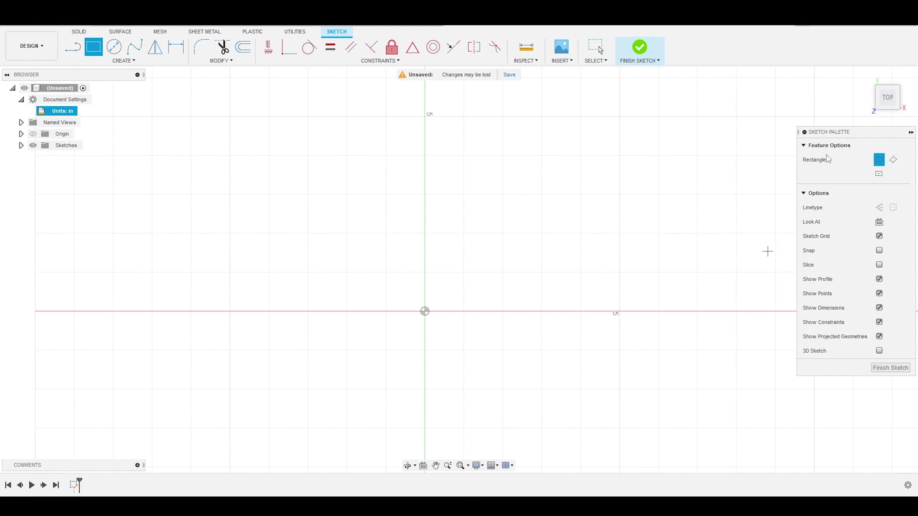
{"action": "left_click", "coordinate": [879, 174]}
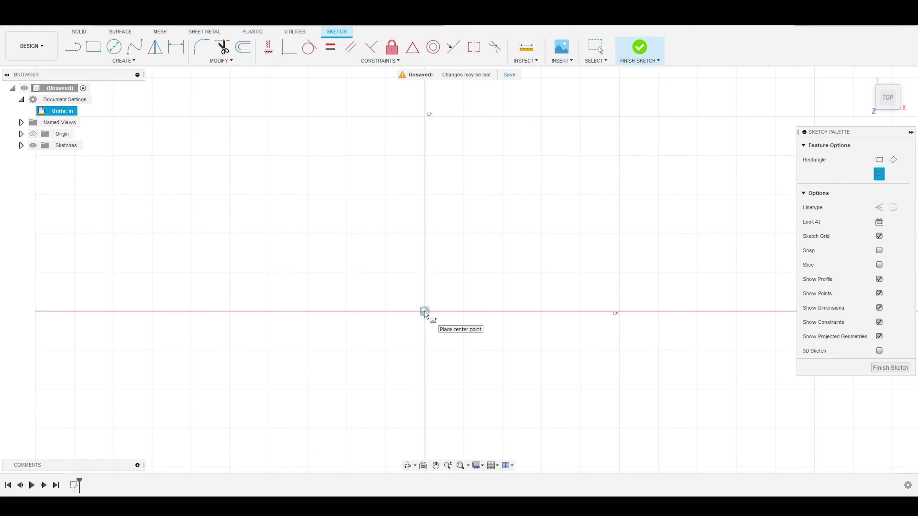
{"action": "left_click", "coordinate": [424, 311]}
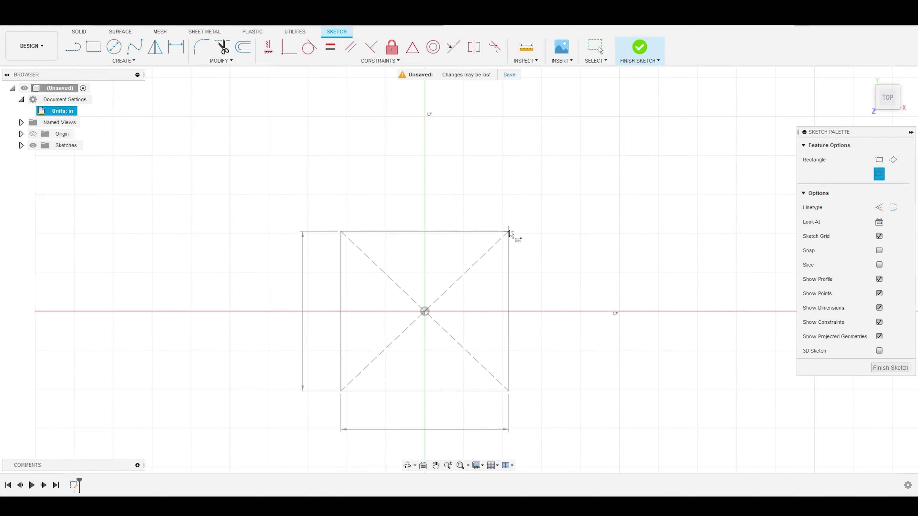
{"action": "left_click", "coordinate": [527, 213]}
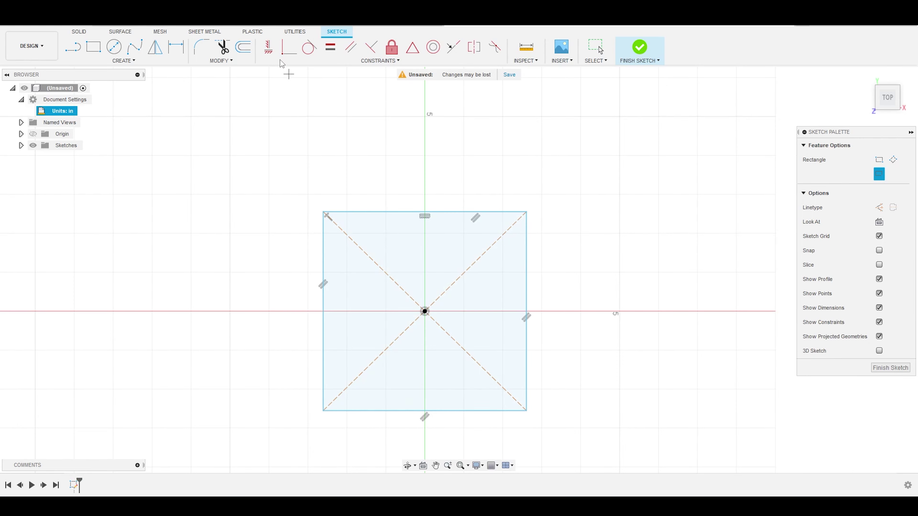
{"action": "key", "text": "Escape"}
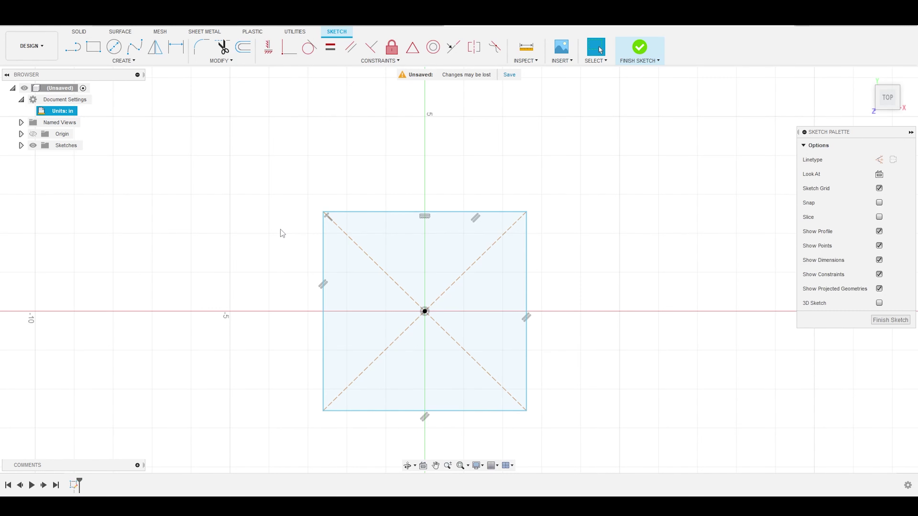
- Apply an Equal constraint to the rectangle's upper and left sides to make it a square
{"action": "left_click", "coordinate": [376, 212]}
{"action": "left_click", "coordinate": [323, 242]}
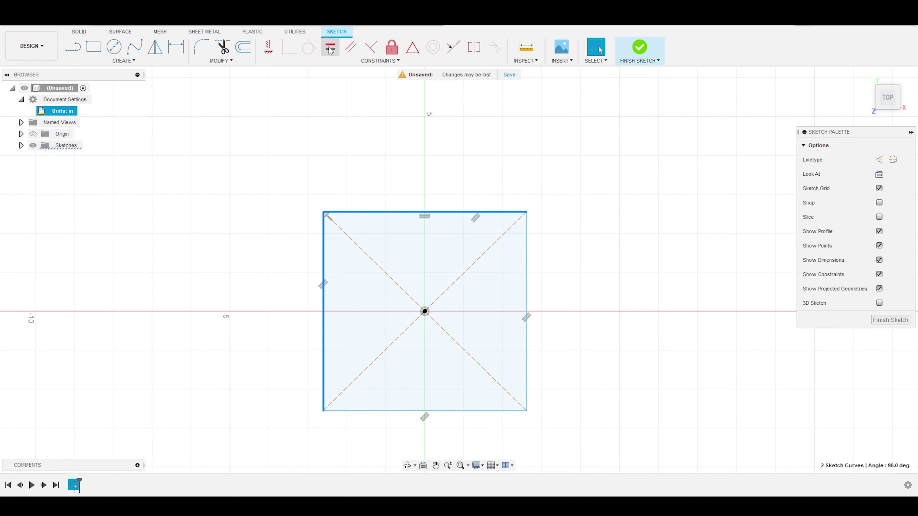
{"action": "left_click", "coordinate": [335, 53]}
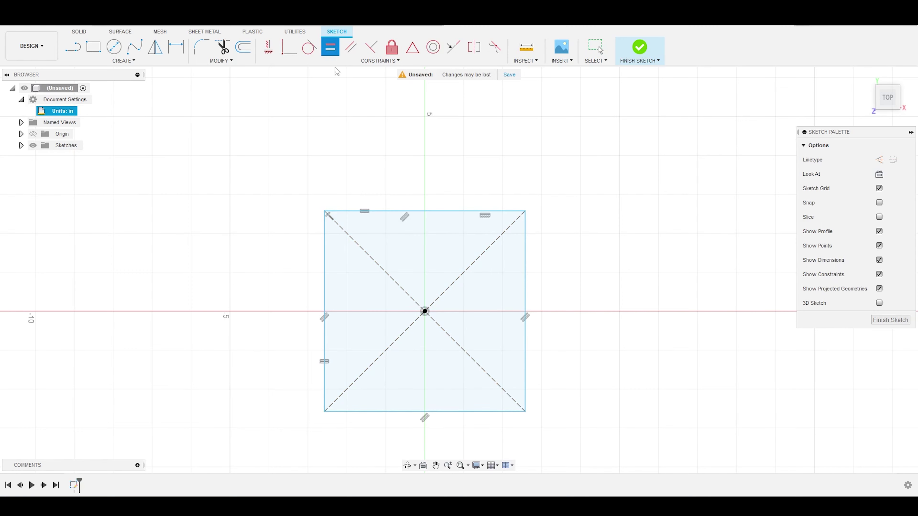
- Dimension the square's upper side to 4 in
{"action": "left_click", "coordinate": [175, 47]}
{"action": "left_click", "coordinate": [386, 211]}
{"action": "left_click", "coordinate": [396, 165]}
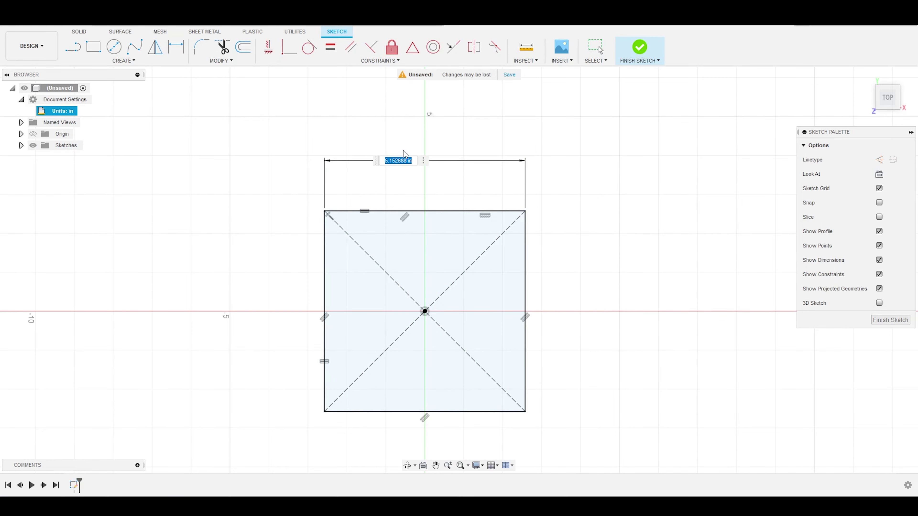
{"action": "type", "text": "4"}
{"action": "key", "text": "Return"}
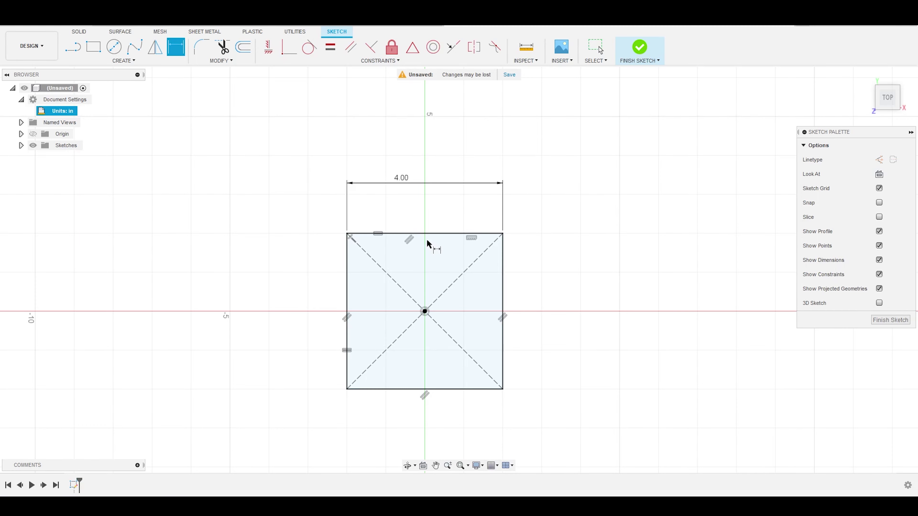
{"action": "scroll", "coordinate": [426, 246], "scroll_direction": "up", "scroll_amount": 3}
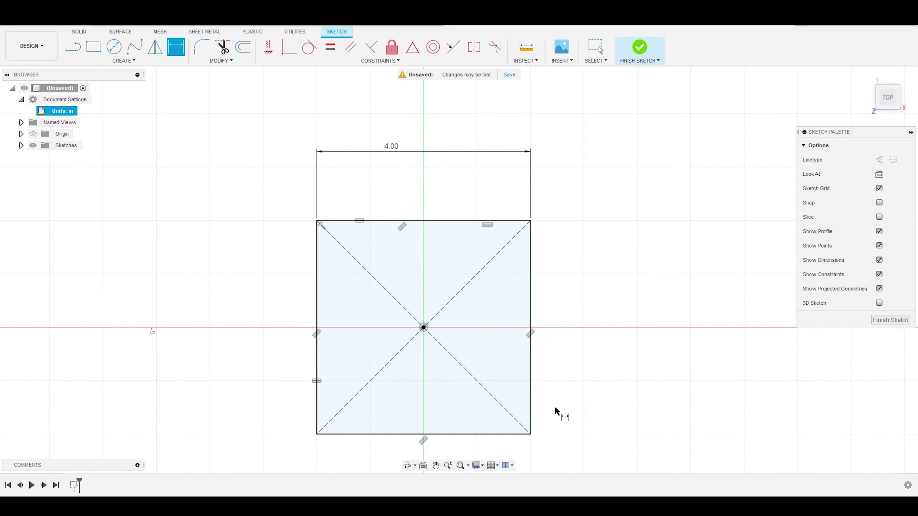
{"action": "mouse_move", "coordinate": [566, 320]}
{"action": "middle_mouse_down", "text": "shift"}
{"action": "mouse_move", "coordinate": [565, 305]}
{"action": "mouse_move", "coordinate": [577, 302]}
{"action": "middle_mouse_up", "text": "shift"}
{"action": "scroll", "coordinate": [485, 256], "scroll_direction": "up", "scroll_amount": 3}
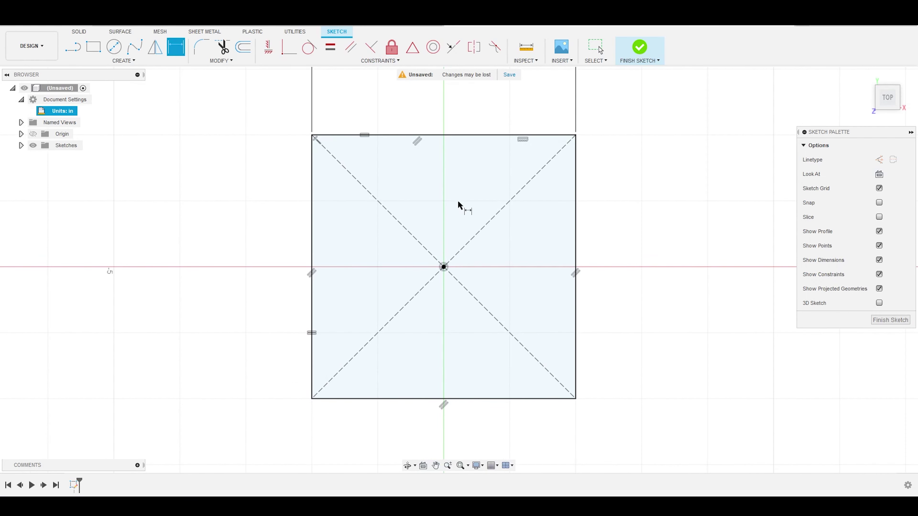
{"action": "key", "text": "Escape"}
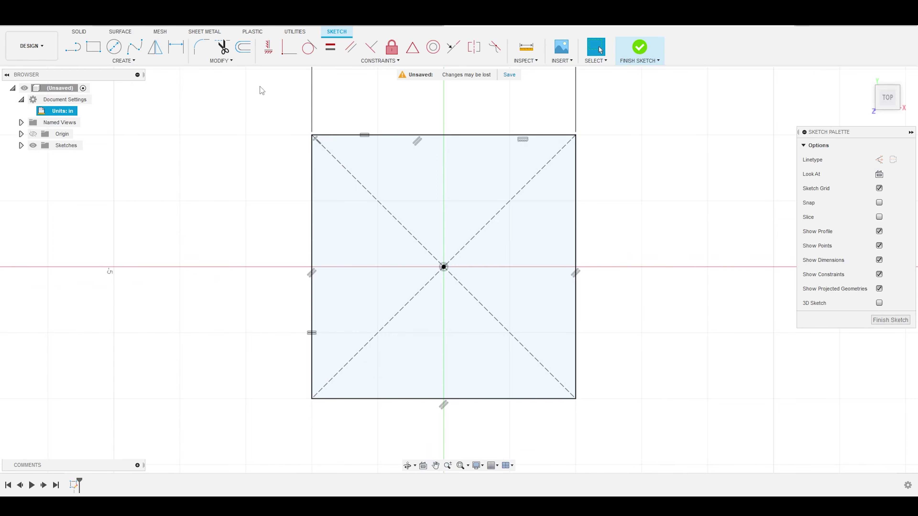
- Offset the 4 in square inward by 0.35 in to create a smaller inner square
{"action": "left_click", "coordinate": [243, 49]}
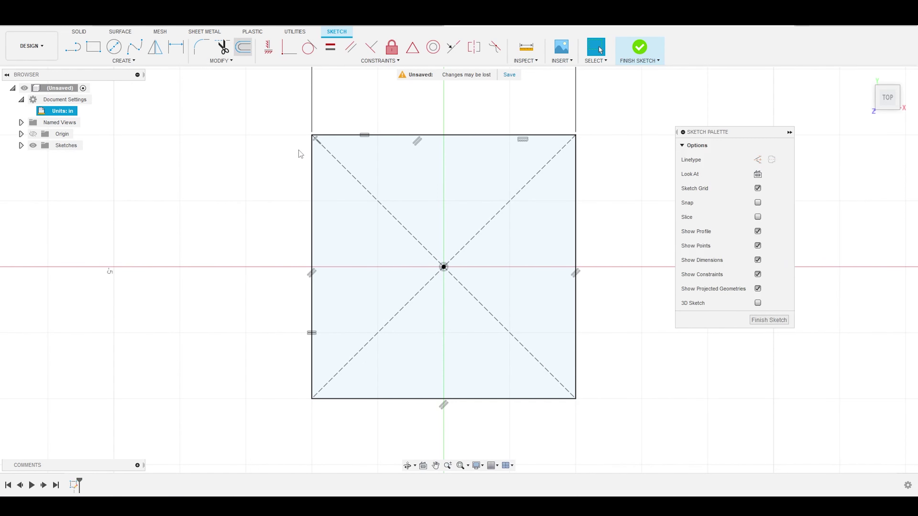
{"action": "left_click", "coordinate": [312, 170]}
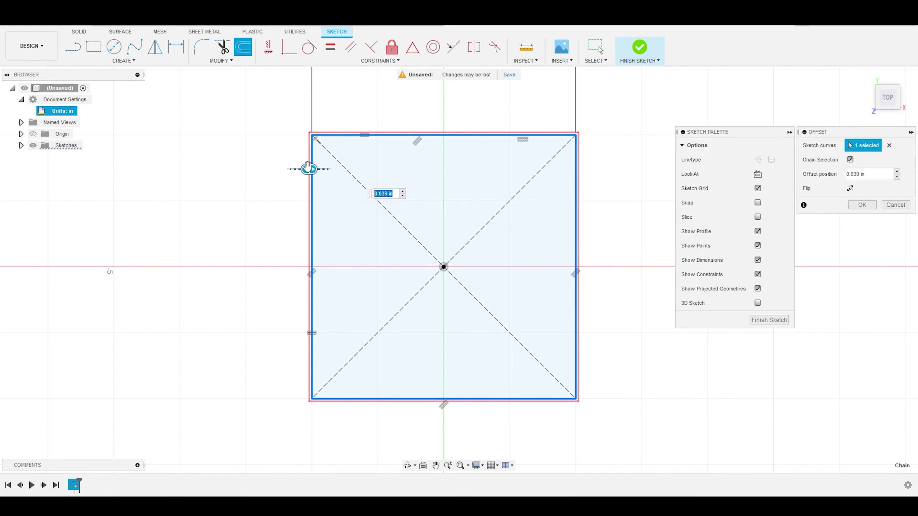
{"action": "left_click_drag", "start_coordinate": [312, 172], "coordinate": [330, 170]}
{"action": "type", "text": "-.35"}
{"action": "key", "text": "Return"}
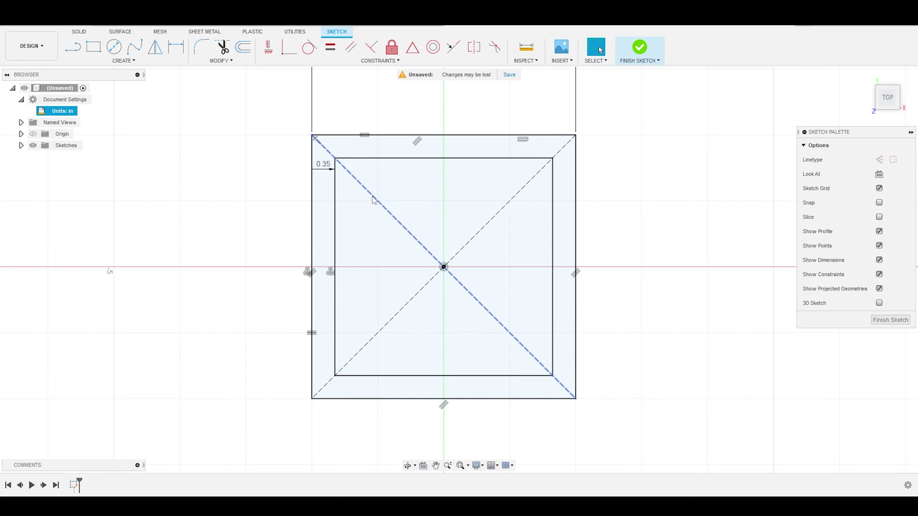
- Convert all four lines of the inner offset square to construction geometry
{"action": "scroll", "coordinate": [557, 217], "scroll_direction": "up", "scroll_amount": 2}
{"action": "left_click", "coordinate": [285, 177], "text": "shift"}
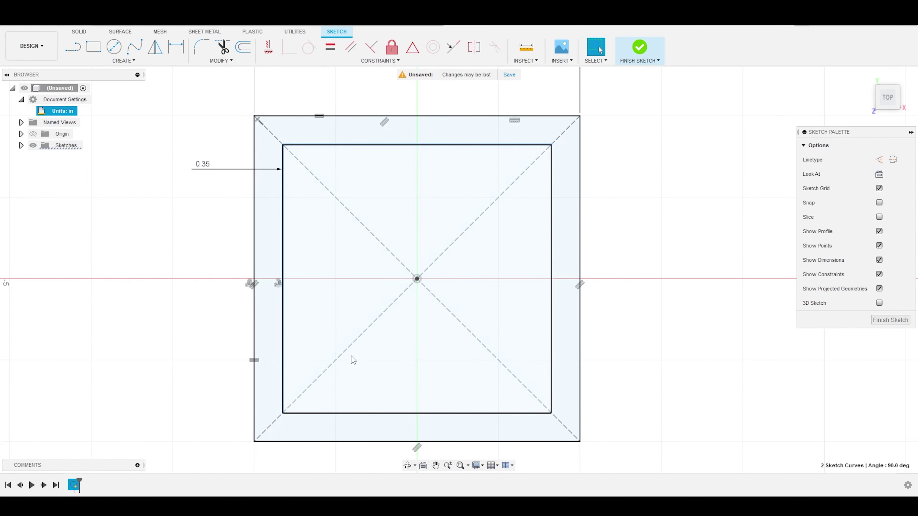
{"action": "double_click", "coordinate": [347, 414]}
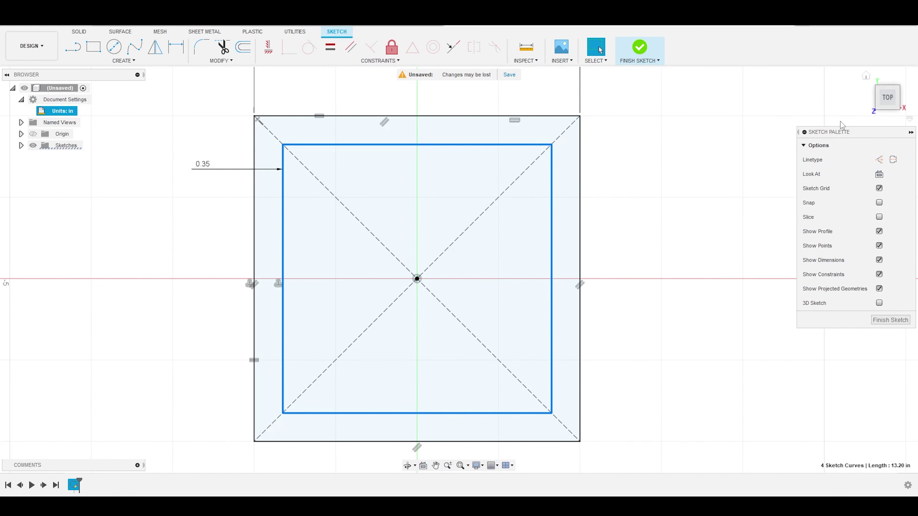
{"action": "left_click", "coordinate": [879, 159]}
{"action": "left_click", "coordinate": [650, 167]}
{"action": "scroll", "coordinate": [651, 167], "scroll_direction": "down", "scroll_amount": 2}
{"action": "scroll", "coordinate": [628, 278], "scroll_direction": "up", "scroll_amount": 1}
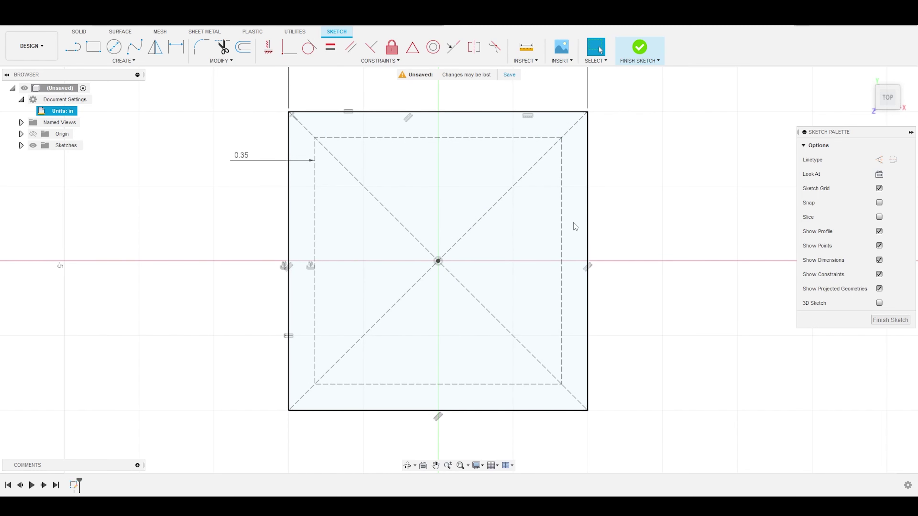
- Finish the sketch and rename it Ref Sketch Frame
{"action": "left_click", "coordinate": [640, 48]}
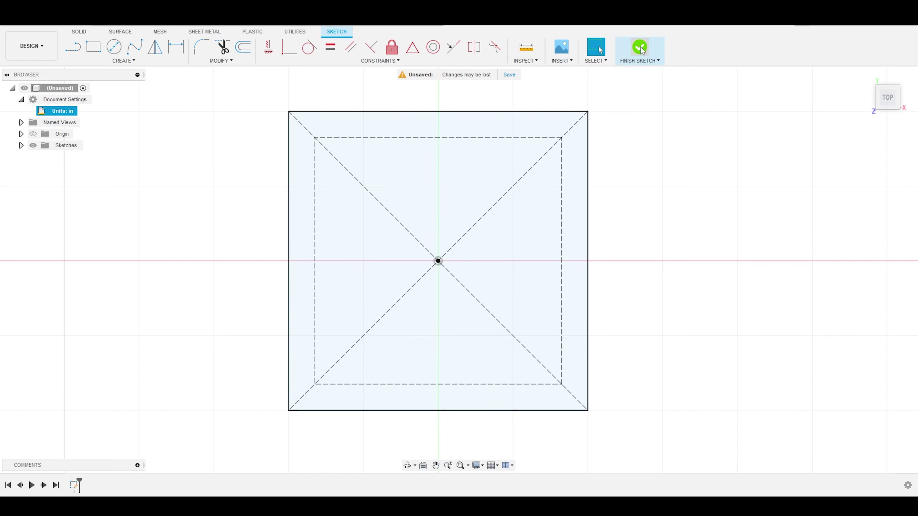
{"action": "left_click", "coordinate": [21, 146]}
{"action": "right_click", "coordinate": [81, 157]}
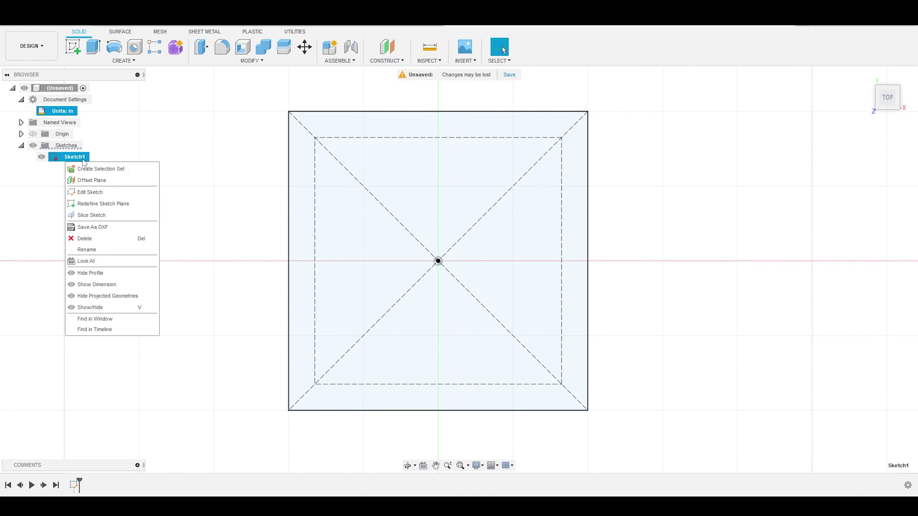
{"action": "left_click", "coordinate": [80, 159]}
{"action": "left_click", "coordinate": [76, 159]}
{"action": "type", "text": "Ref S"}
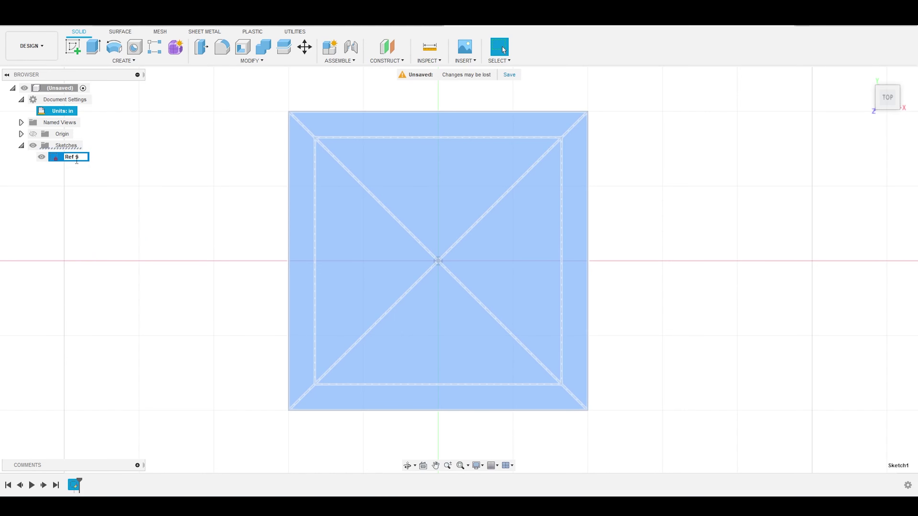
{"action": "type", "text": "ketch Frame"}
{"action": "key", "text": "Return"}
{"action": "left_click", "coordinate": [240, 183]}
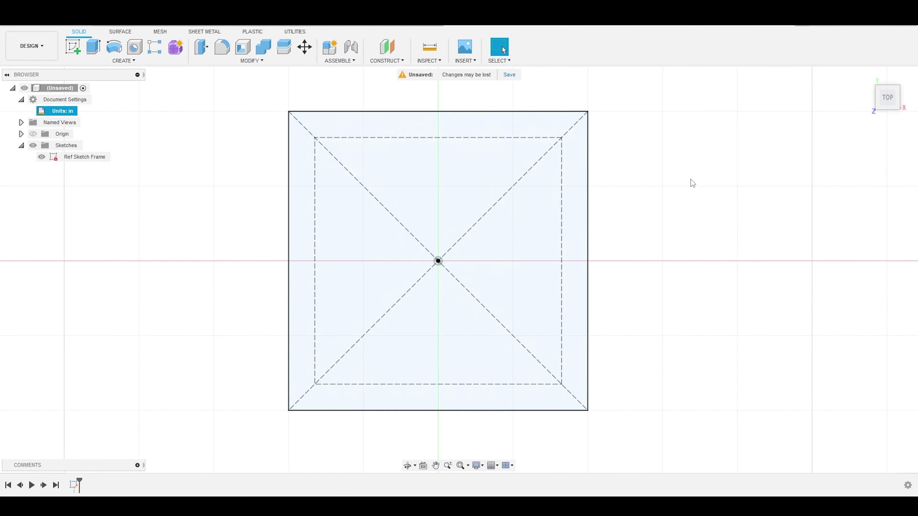
- Insert the image bat_JPEG.jpg from the computer as a canvas on the XY plane
{"action": "scroll", "coordinate": [692, 184], "scroll_direction": "down", "scroll_amount": 1}
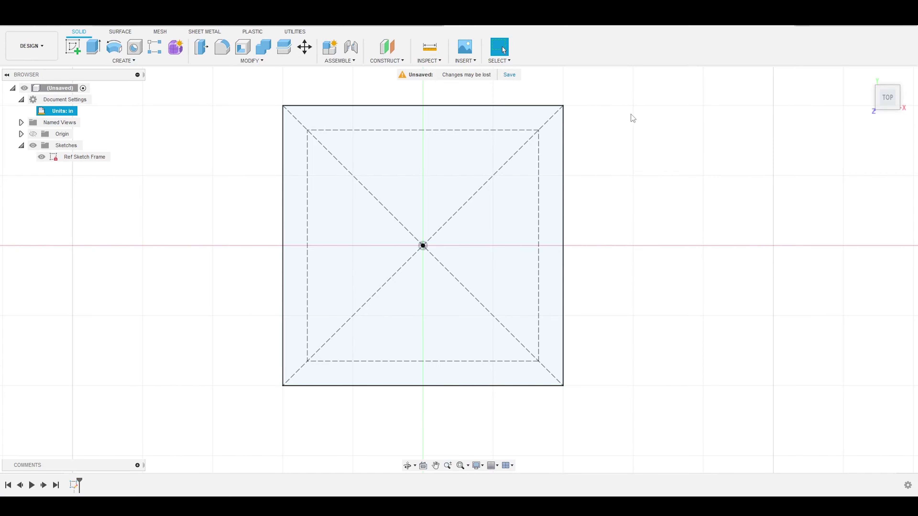
{"action": "left_click", "coordinate": [468, 61]}
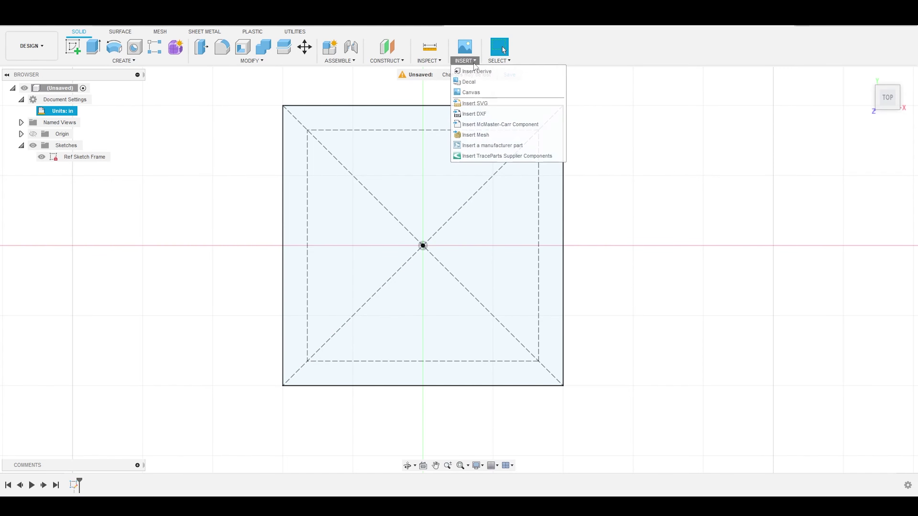
{"action": "left_click", "coordinate": [480, 93]}
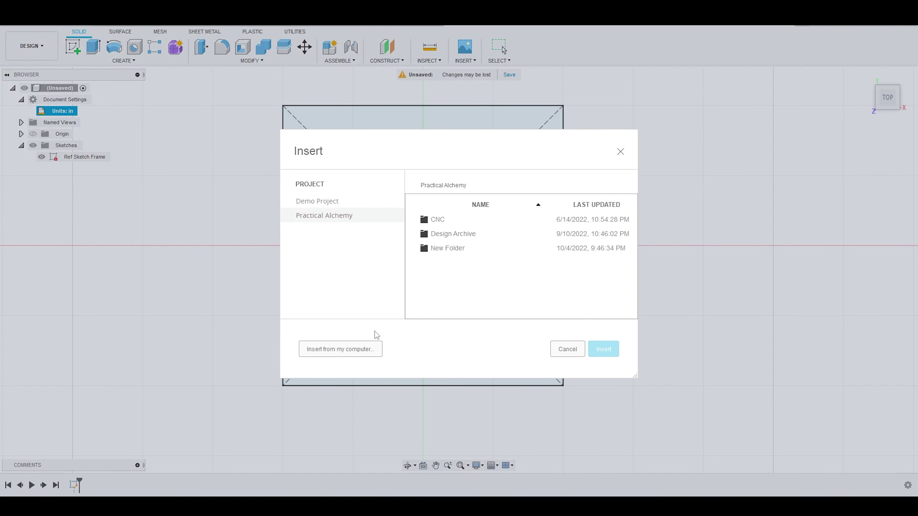
{"action": "left_click", "coordinate": [363, 351]}
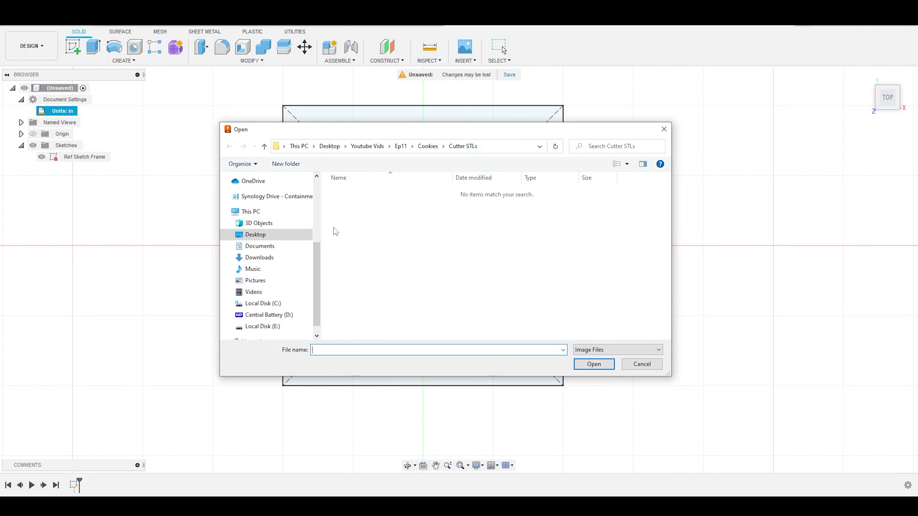
{"action": "left_click", "coordinate": [368, 147]}
{"action": "double_click", "coordinate": [272, 216]}
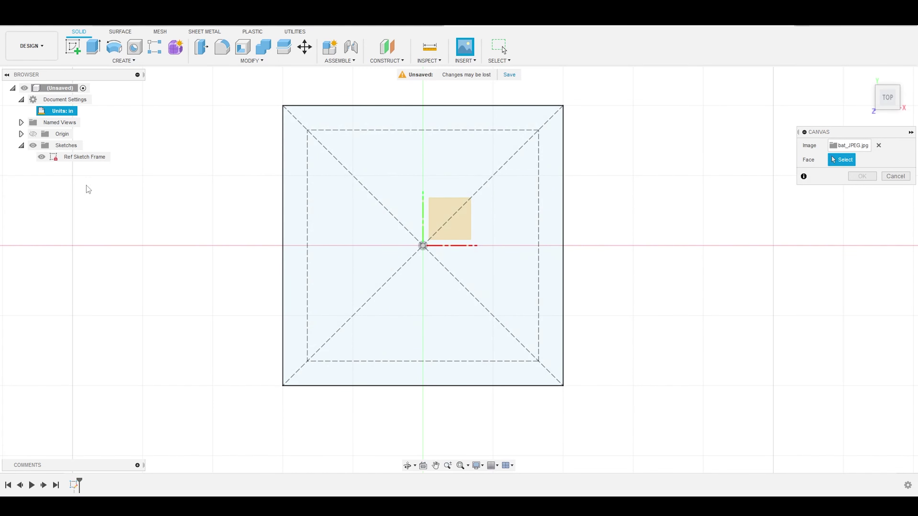
{"action": "left_click", "coordinate": [434, 236]}
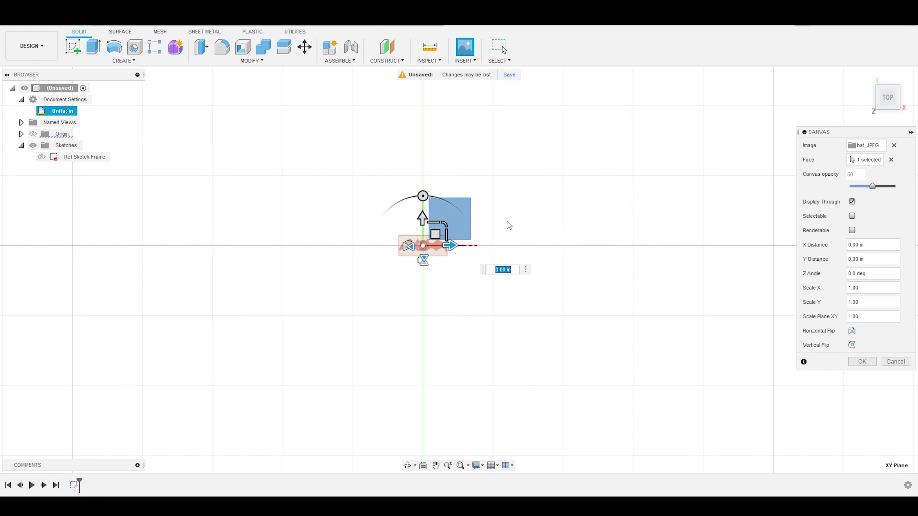
- Show the Ref Sketch Frame and scale the bat canvas uniformly to 4.739 so it spans the inner construction square's width
{"action": "left_click", "coordinate": [42, 156]}
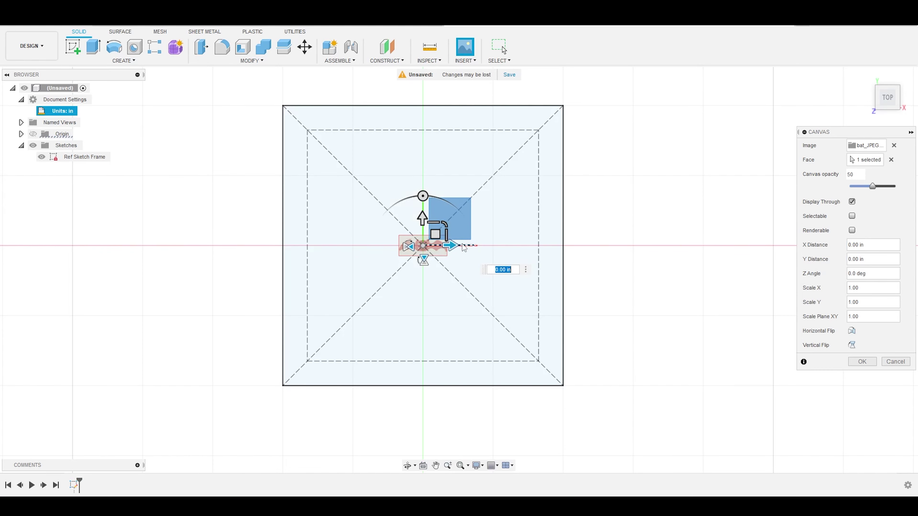
{"action": "left_click_drag", "start_coordinate": [435, 233], "coordinate": [646, 152]}
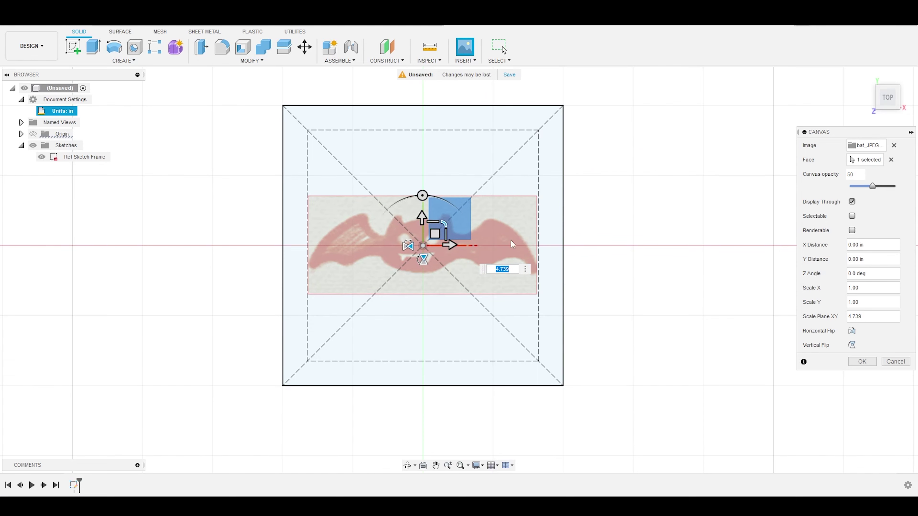
{"action": "left_click", "coordinate": [863, 362]}
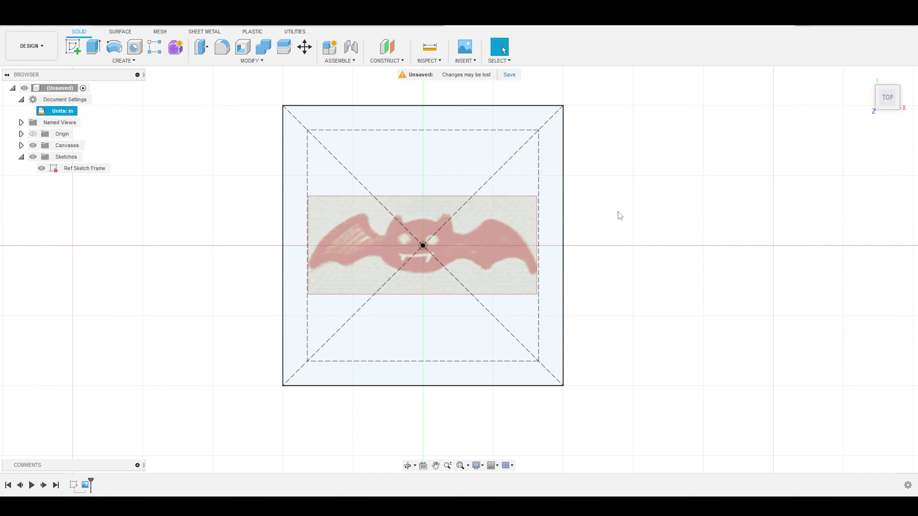
- Hide the Ref Sketch Frame and start a new sketch on the XY plane over the bat canvas
{"action": "mouse_move", "coordinate": [618, 213]}
{"action": "middle_mouse_down", "text": "shift"}
{"action": "mouse_move", "coordinate": [612, 230]}
{"action": "mouse_move", "coordinate": [621, 217]}
{"action": "middle_mouse_up", "text": "shift"}
{"action": "left_click", "coordinate": [73, 47]}
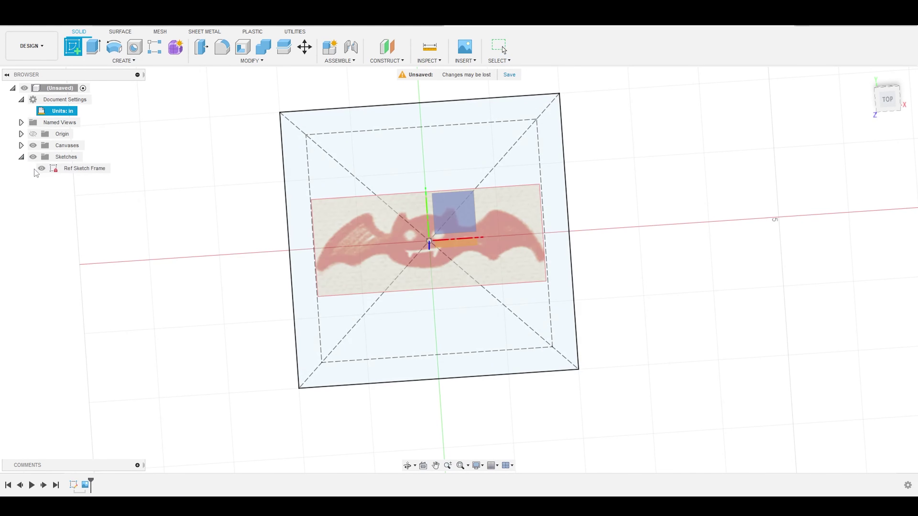
{"action": "left_click", "coordinate": [42, 169]}
{"action": "left_click", "coordinate": [459, 208]}
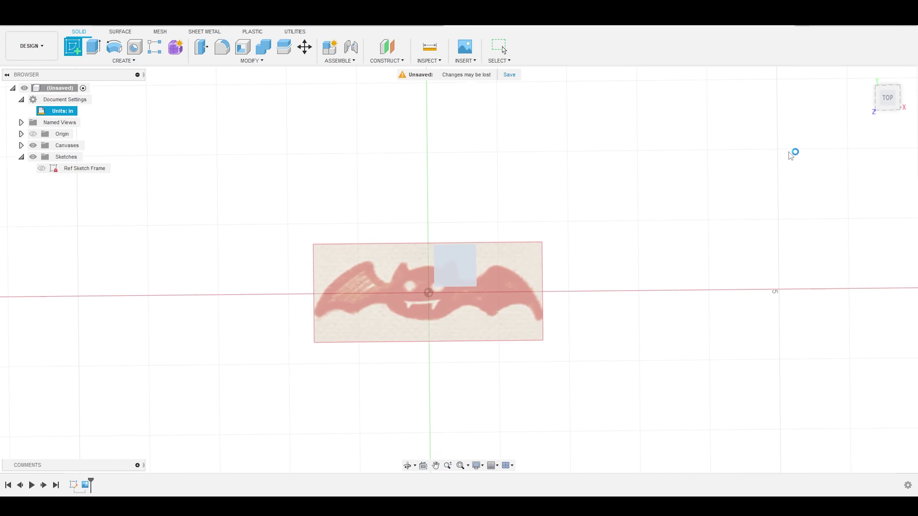
{"action": "scroll", "coordinate": [433, 327], "scroll_direction": "up", "scroll_amount": 5}
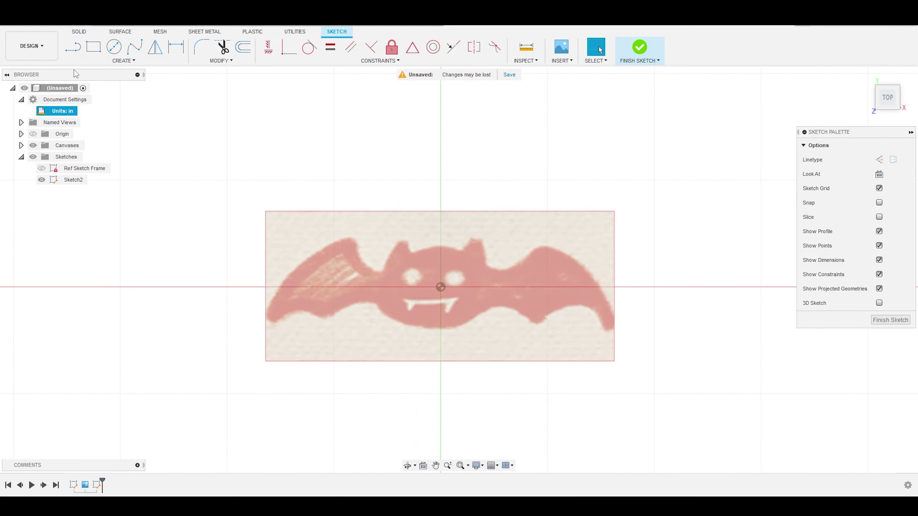
- Trace the bat's outline on the canvas with fit point splines, from the left wing tip over the ears to the right wing tip
{"action": "scroll", "coordinate": [383, 257], "scroll_direction": "up", "scroll_amount": 5}
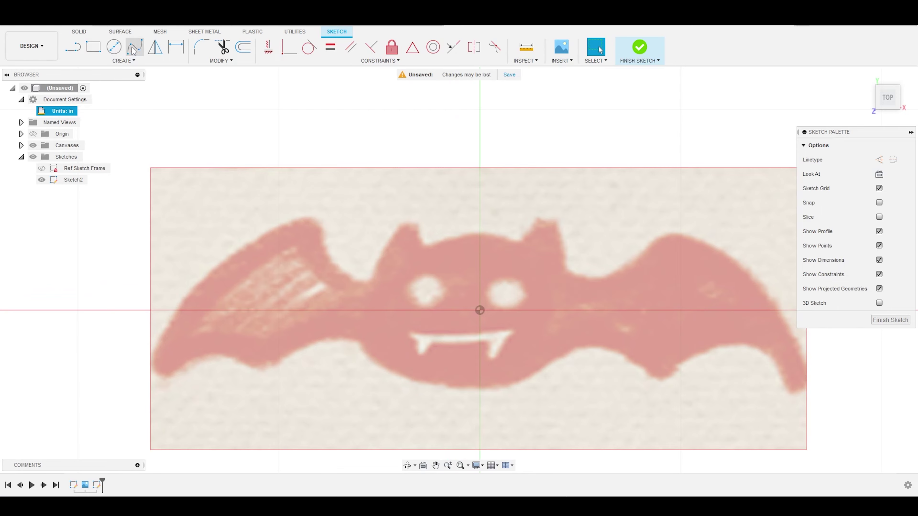
{"action": "left_click", "coordinate": [135, 47]}
{"action": "left_click", "coordinate": [153, 368]}
{"action": "left_click", "coordinate": [216, 265]}
{"action": "left_click", "coordinate": [313, 217]}
{"action": "left_click", "coordinate": [325, 253]}
{"action": "left_click", "coordinate": [370, 284]}
{"action": "left_click", "coordinate": [384, 253]}
{"action": "left_click", "coordinate": [414, 217]}
{"action": "left_click", "coordinate": [566, 207]}
{"action": "left_click", "coordinate": [580, 238]}
{"action": "left_click", "coordinate": [584, 275]}
{"action": "left_click", "coordinate": [640, 282]}
{"action": "left_click", "coordinate": [706, 234]}
{"action": "middle_click_drag", "start_coordinate": [708, 254], "coordinate": [513, 234]}
{"action": "left_click", "coordinate": [609, 254]}
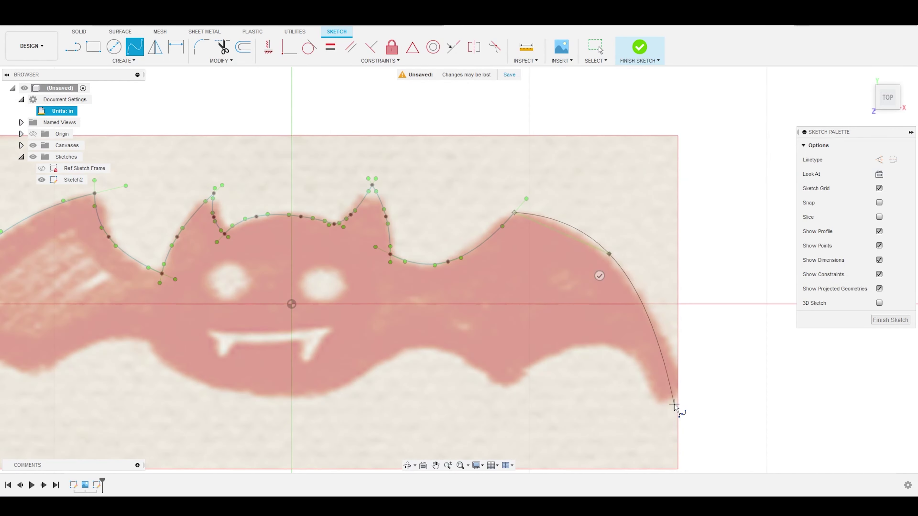
{"action": "left_click", "coordinate": [674, 406]}
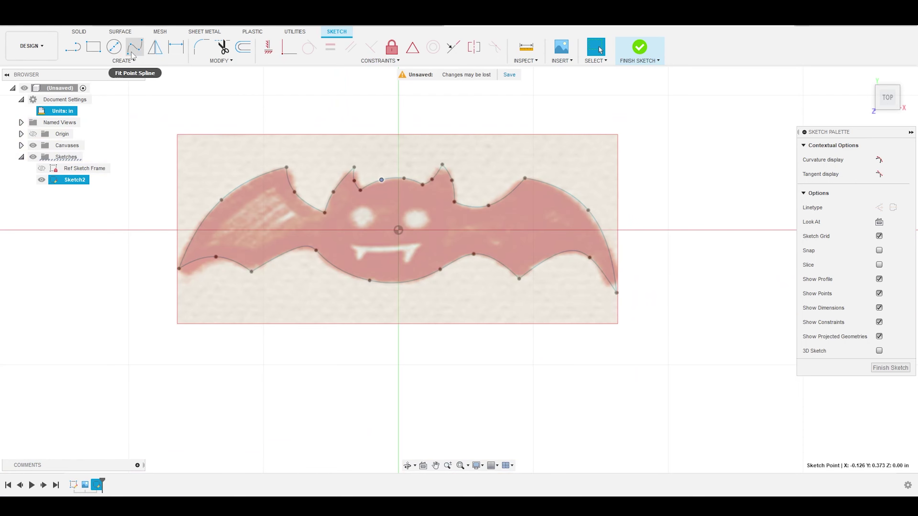
- Refine the spline along the bat's lower left body by adjusting a tangent handle to follow the image
{"action": "left_click", "coordinate": [258, 238]}
{"action": "scroll", "coordinate": [274, 250], "scroll_direction": "up", "scroll_amount": 4}
{"action": "scroll", "coordinate": [347, 232], "scroll_direction": "down", "scroll_amount": 3}
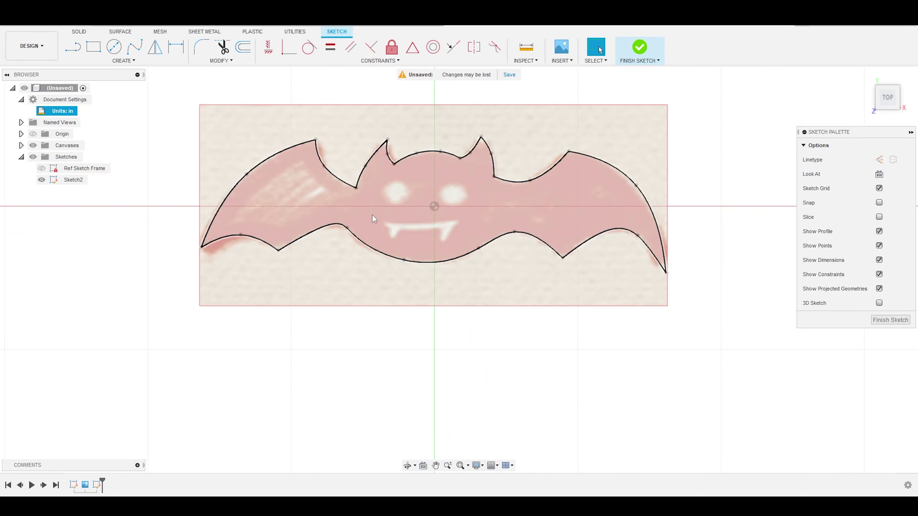
{"action": "left_click", "coordinate": [346, 228]}
{"action": "scroll", "coordinate": [352, 229], "scroll_direction": "down", "scroll_amount": 3}
{"action": "scroll", "coordinate": [353, 231], "scroll_direction": "up", "scroll_amount": 5}
{"action": "scroll", "coordinate": [355, 234], "scroll_direction": "up", "scroll_amount": 3}
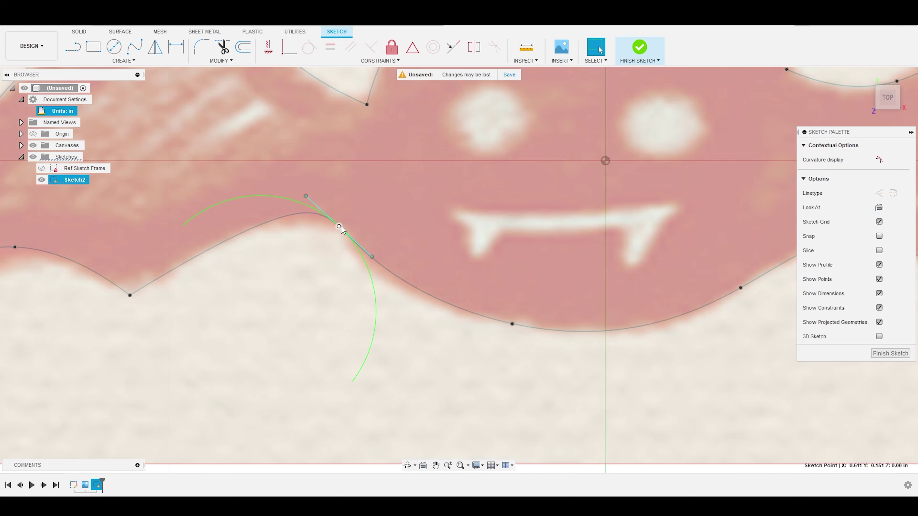
{"action": "left_click", "coordinate": [372, 264]}
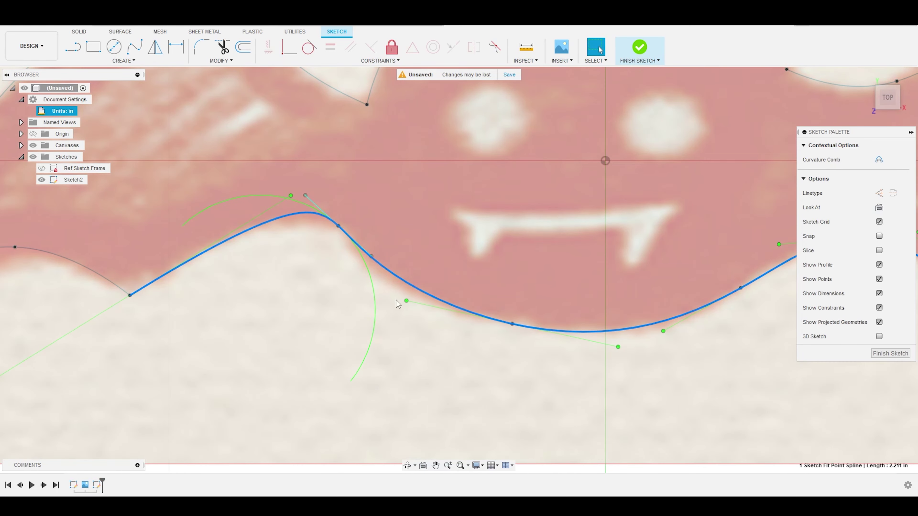
{"action": "left_click", "coordinate": [405, 301]}
{"action": "scroll", "coordinate": [378, 309], "scroll_direction": "up", "scroll_amount": 1}
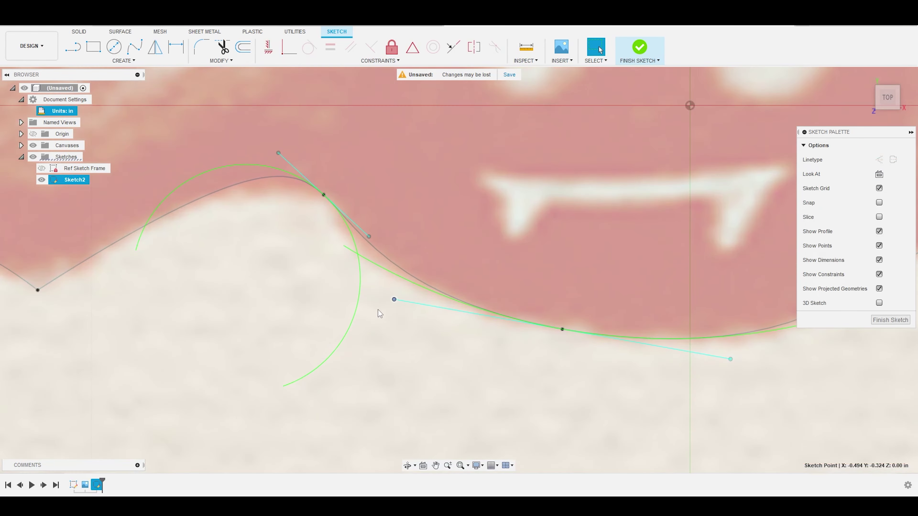
{"action": "scroll", "coordinate": [378, 310], "scroll_direction": "down", "scroll_amount": 6}
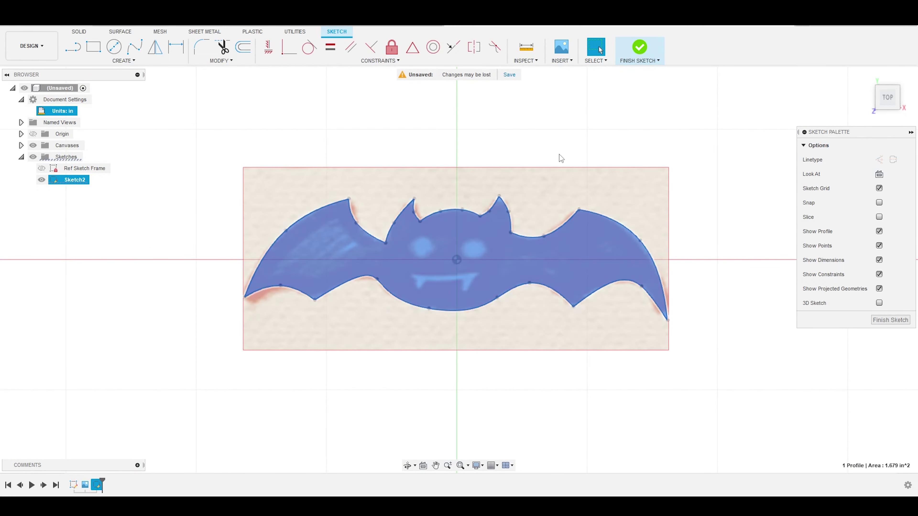
- Select the bat's profile to check that the outline is closed, and rename the sketch Bat Sketch From Image
{"action": "left_click", "coordinate": [465, 267]}
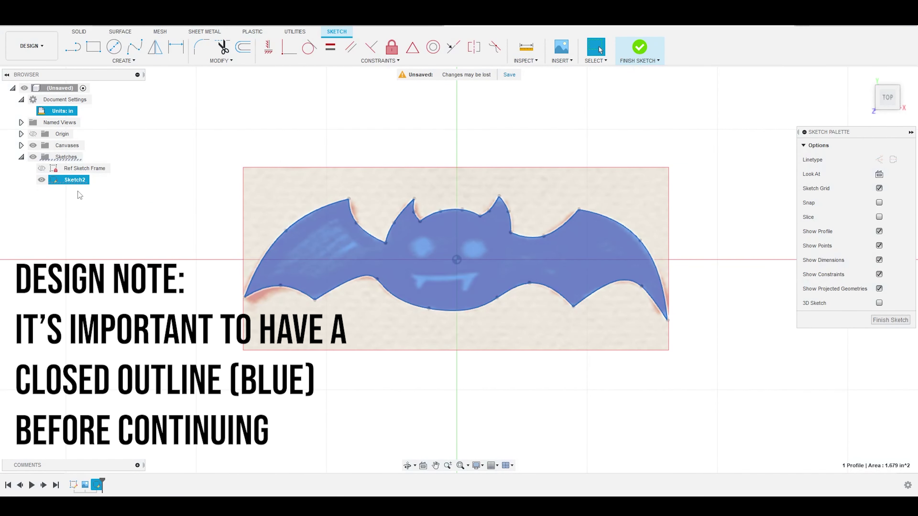
{"action": "left_click", "coordinate": [639, 47]}
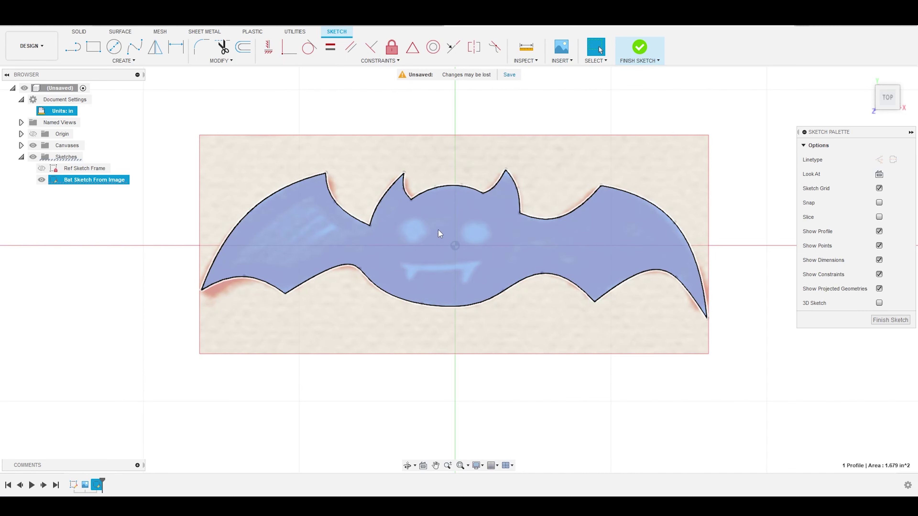
{"action": "left_click", "coordinate": [437, 231]}
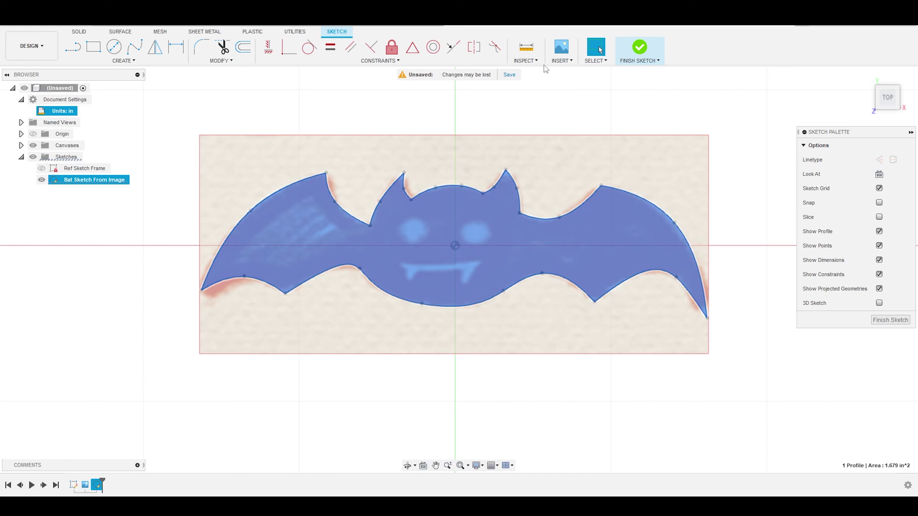
{"action": "left_click", "coordinate": [558, 63]}
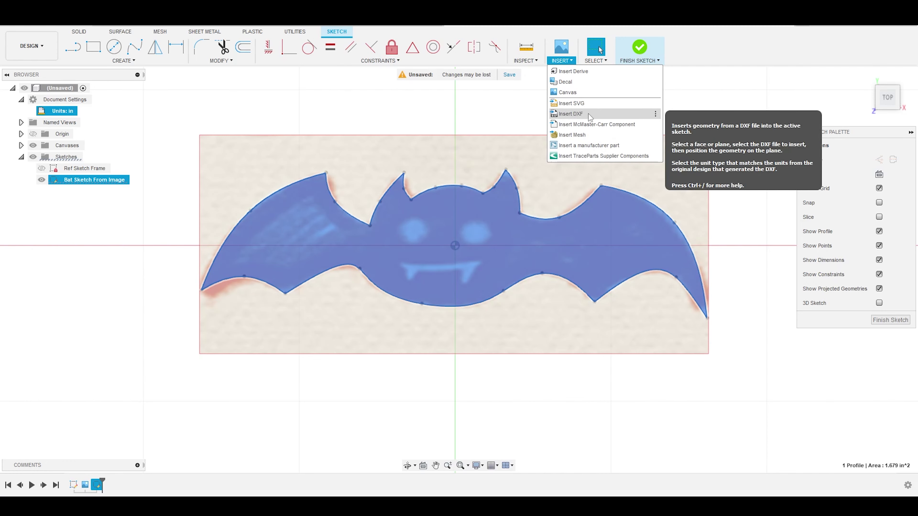
{"action": "left_click", "coordinate": [477, 116]}
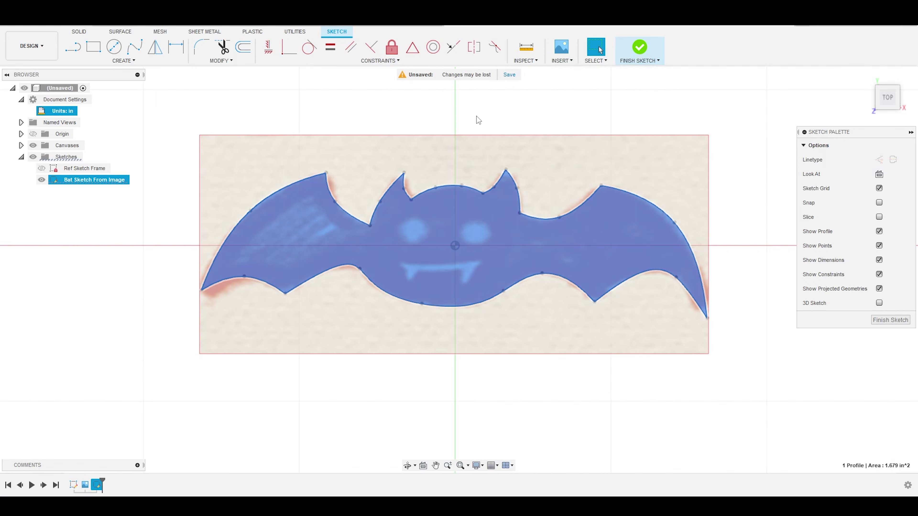
{"action": "left_click", "coordinate": [477, 116]}
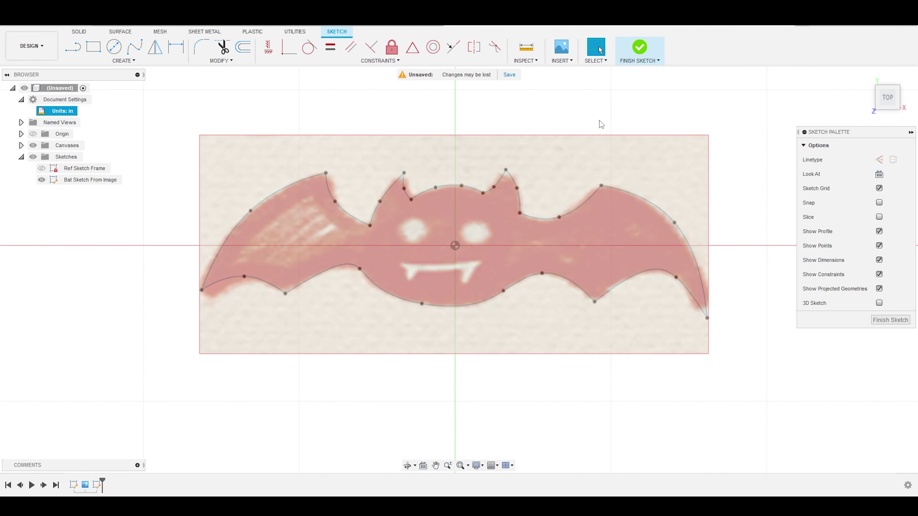
- Switch to Illustrator and examine the vector shapes drawn over the sketches, including the witch hat, cauldron and bat outline
{"action": "scroll", "coordinate": [560, 139], "scroll_direction": "up", "scroll_amount": 5}
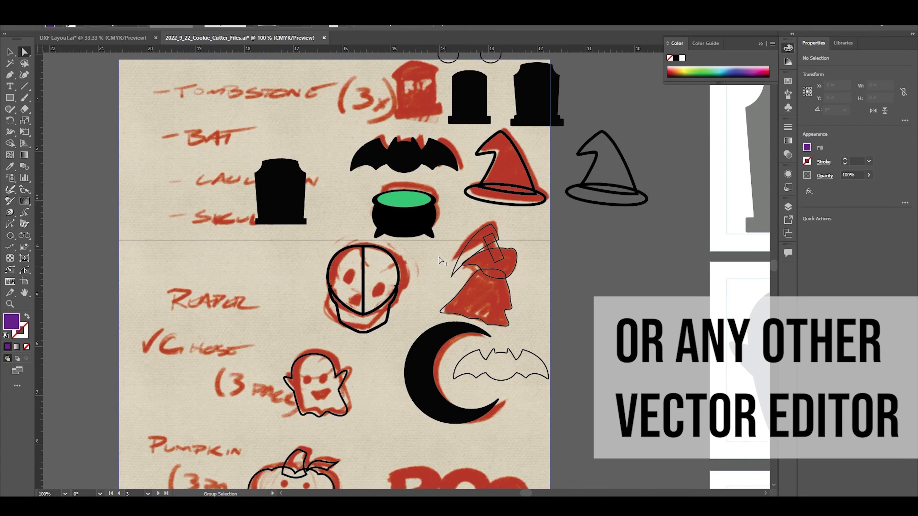
{"action": "scroll", "coordinate": [436, 253], "scroll_direction": "up", "scroll_amount": 1, "text": "alt"}
{"action": "scroll", "coordinate": [495, 211], "scroll_direction": "up", "scroll_amount": 3}
{"action": "scroll", "coordinate": [571, 204], "scroll_direction": "up", "scroll_amount": 1, "text": "alt"}
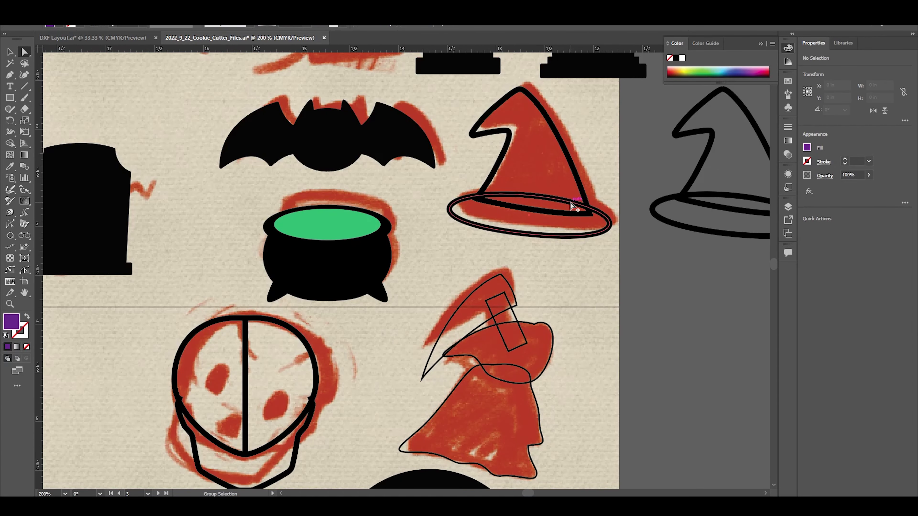
{"action": "left_click", "coordinate": [574, 206]}
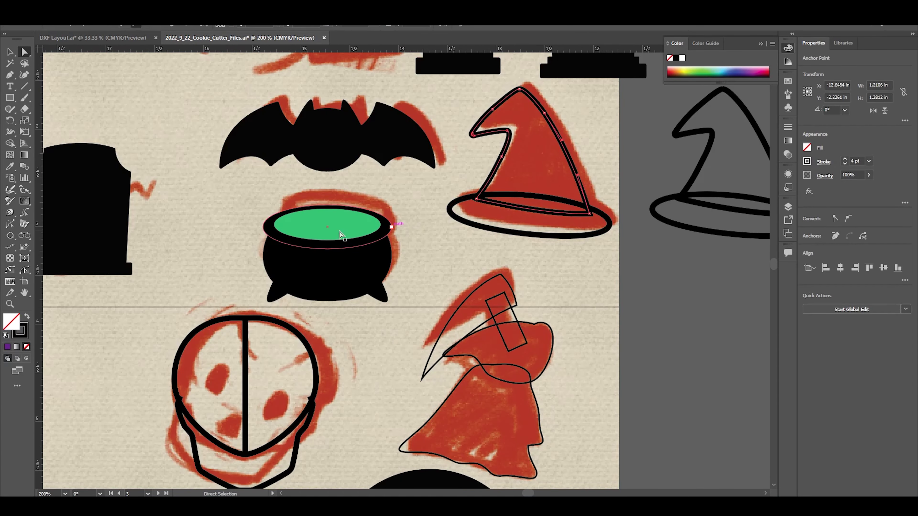
{"action": "scroll", "coordinate": [333, 236], "scroll_direction": "down", "scroll_amount": 3, "text": "alt"}
{"action": "scroll", "coordinate": [566, 231], "scroll_direction": "up", "scroll_amount": 2, "text": "alt"}
{"action": "scroll", "coordinate": [464, 232], "scroll_direction": "down", "scroll_amount": 2, "text": "alt"}
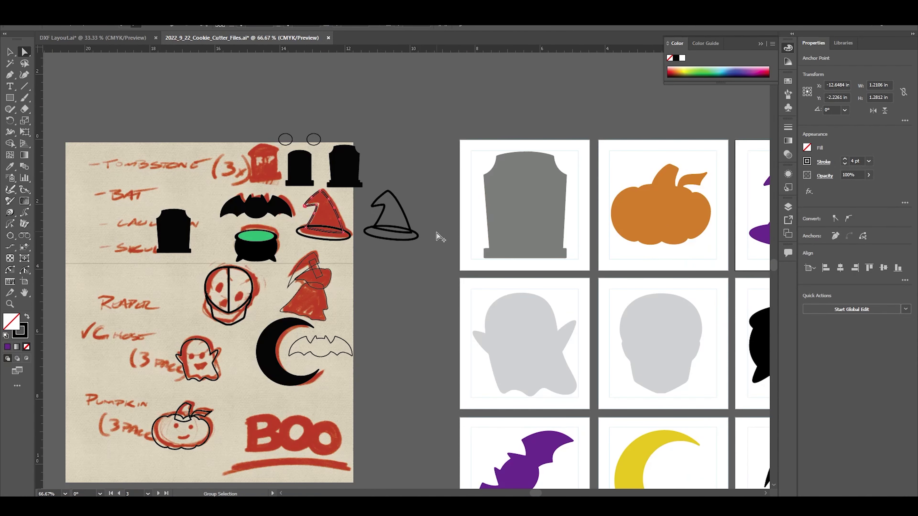
{"action": "scroll", "coordinate": [320, 358], "scroll_direction": "up", "scroll_amount": 4, "text": "alt"}
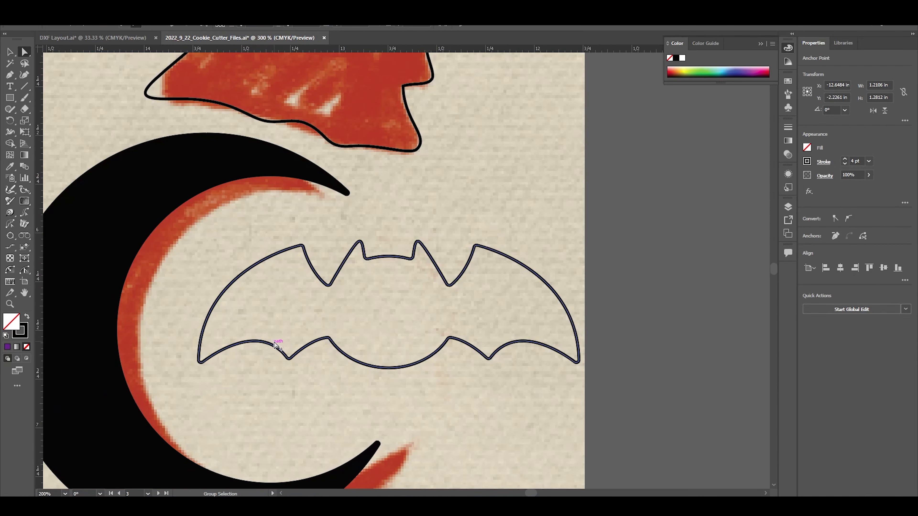
{"action": "scroll", "coordinate": [275, 347], "scroll_direction": "up", "scroll_amount": 2, "text": "alt"}
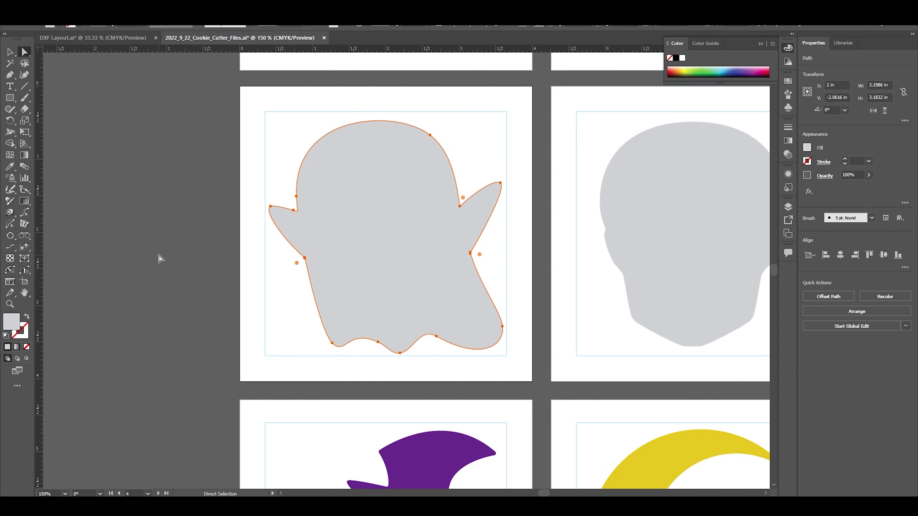
- Select the ghost shape and examine the number of anchor points and the cleanness of the corners along its path
{"action": "left_click", "coordinate": [161, 258]}
{"action": "scroll", "coordinate": [160, 273], "scroll_direction": "up", "scroll_amount": 1, "text": "alt"}
{"action": "scroll", "coordinate": [170, 271], "scroll_direction": "down", "scroll_amount": 2, "text": "alt"}
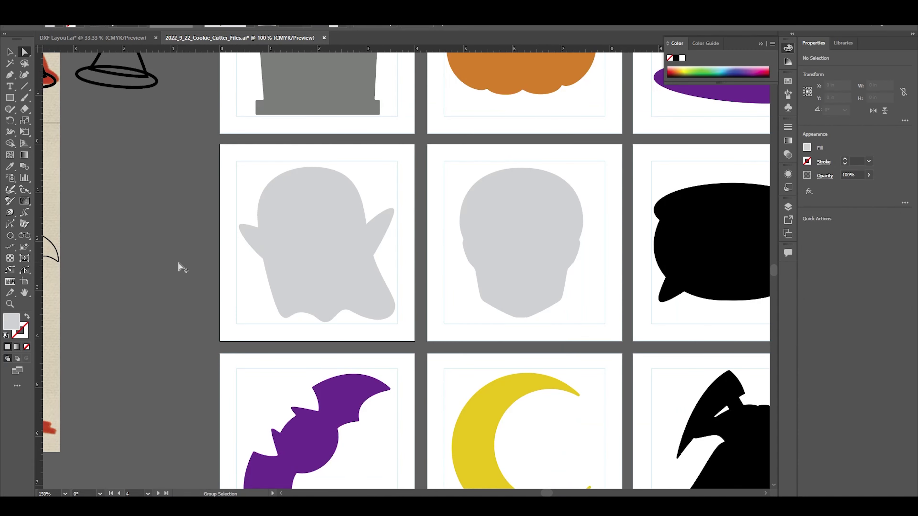
{"action": "scroll", "coordinate": [250, 260], "scroll_direction": "up", "scroll_amount": 1, "text": "alt"}
{"action": "left_click", "coordinate": [322, 232]}
{"action": "key", "text": "a"}
{"action": "scroll", "coordinate": [321, 237], "scroll_direction": "up", "scroll_amount": 1, "text": "alt"}
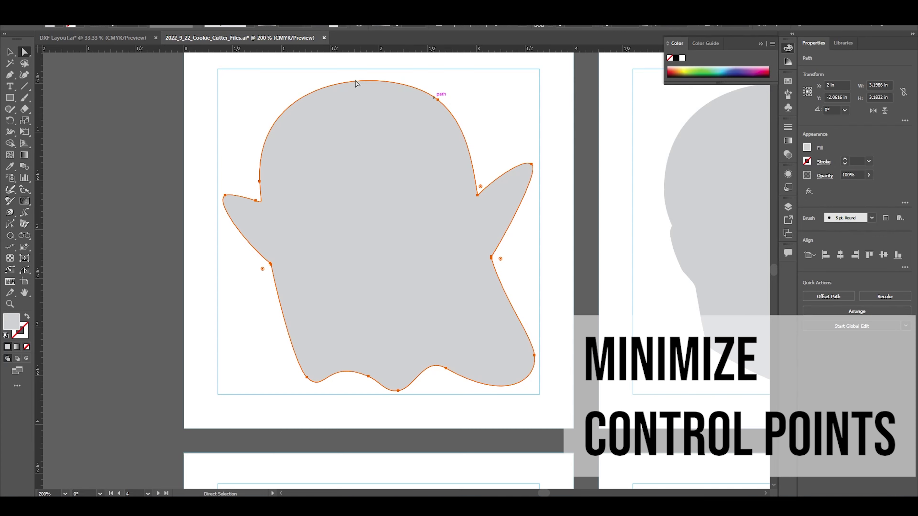
{"action": "scroll", "coordinate": [504, 205], "scroll_direction": "up", "scroll_amount": 1, "text": "alt"}
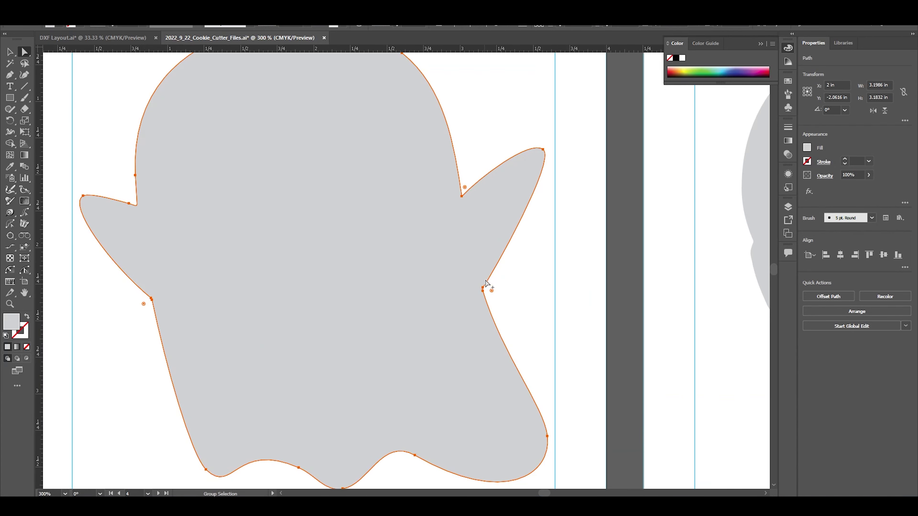
{"action": "scroll", "coordinate": [487, 312], "scroll_direction": "up", "scroll_amount": 4, "text": "alt"}
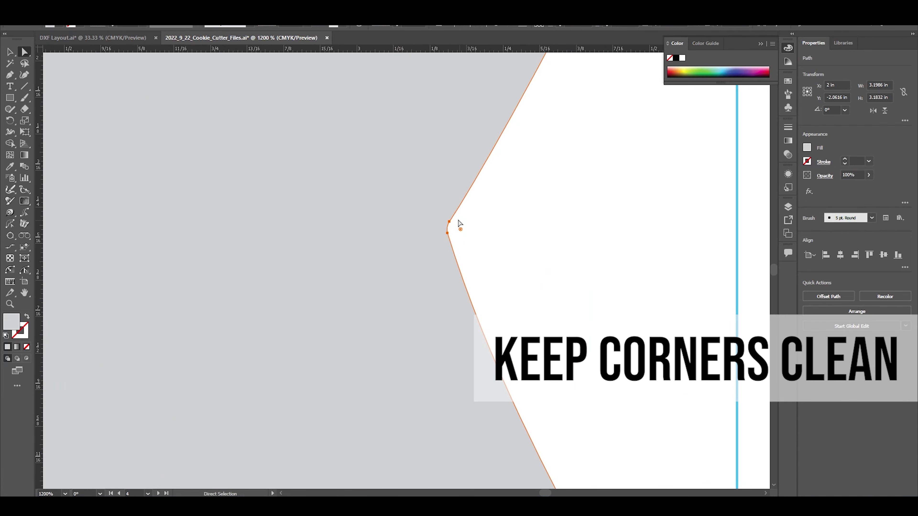
{"action": "scroll", "coordinate": [443, 255], "scroll_direction": "down", "scroll_amount": 3, "text": "alt"}
{"action": "scroll", "coordinate": [416, 123], "scroll_direction": "up", "scroll_amount": 4, "text": "alt"}
{"action": "scroll", "coordinate": [418, 121], "scroll_direction": "down", "scroll_amount": 4, "text": "alt"}
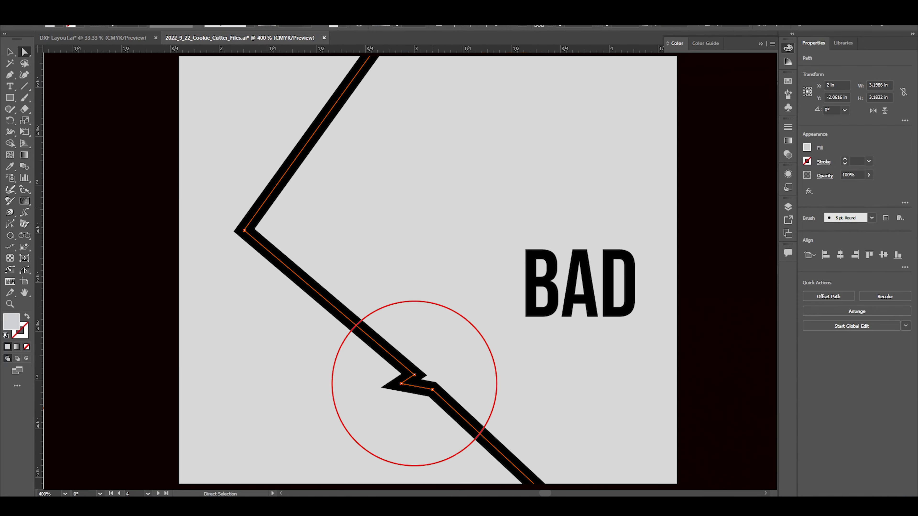
{"action": "scroll", "coordinate": [433, 271], "scroll_direction": "down", "scroll_amount": 2}
{"action": "scroll", "coordinate": [408, 269], "scroll_direction": "up", "scroll_amount": 2, "text": "alt"}
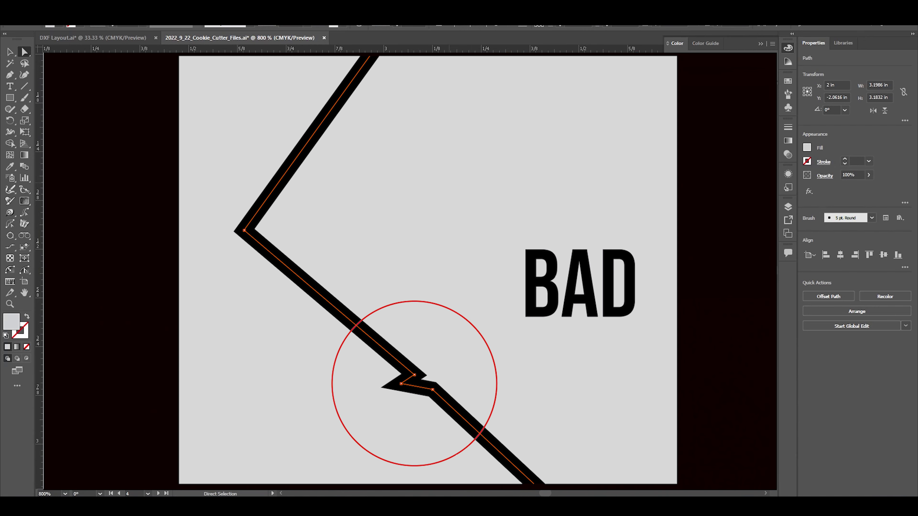
{"action": "scroll", "coordinate": [420, 189], "scroll_direction": "down", "scroll_amount": 6, "text": "alt"}
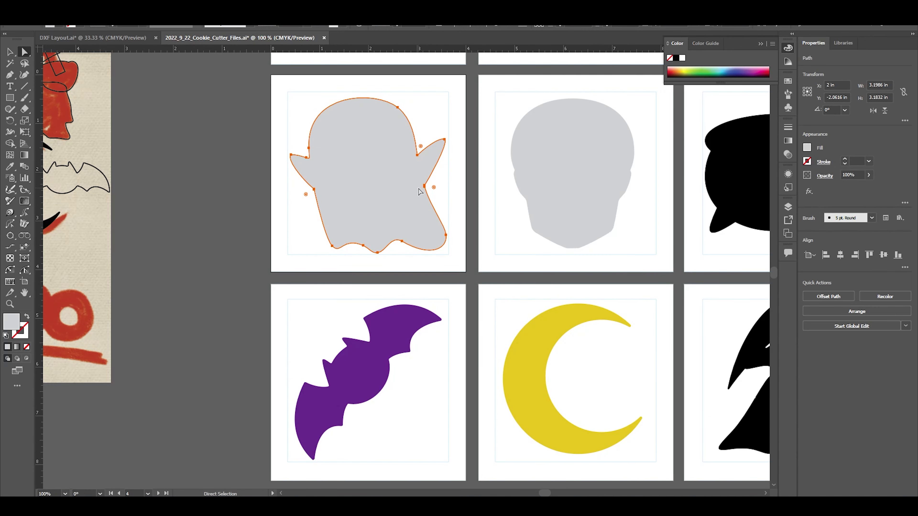
- Examine how the nine cookie cutter shapes, from tombstone to reaper, fit inside their artboard guides
{"action": "scroll", "coordinate": [281, 227], "scroll_direction": "down", "scroll_amount": 3, "text": "alt"}
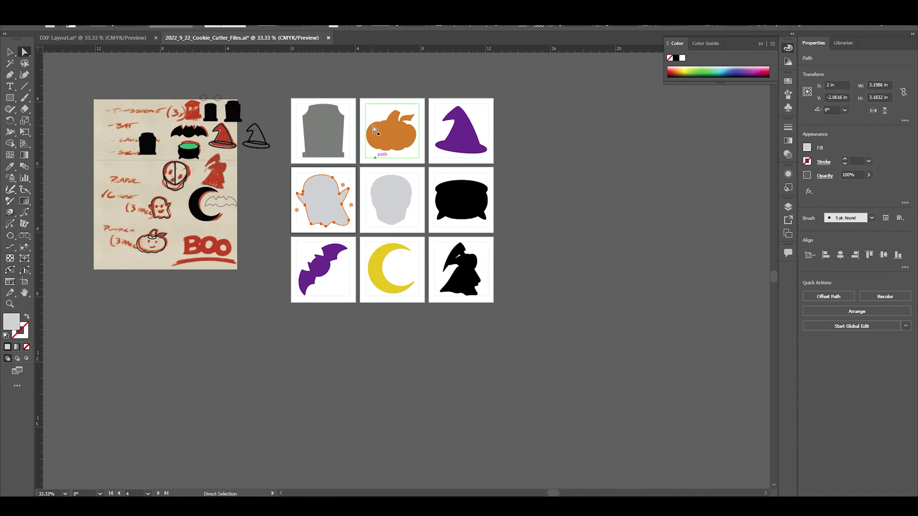
{"action": "scroll", "coordinate": [374, 130], "scroll_direction": "up", "scroll_amount": 1, "text": "alt"}
{"action": "scroll", "coordinate": [374, 129], "scroll_direction": "up", "scroll_amount": 1, "text": "alt"}
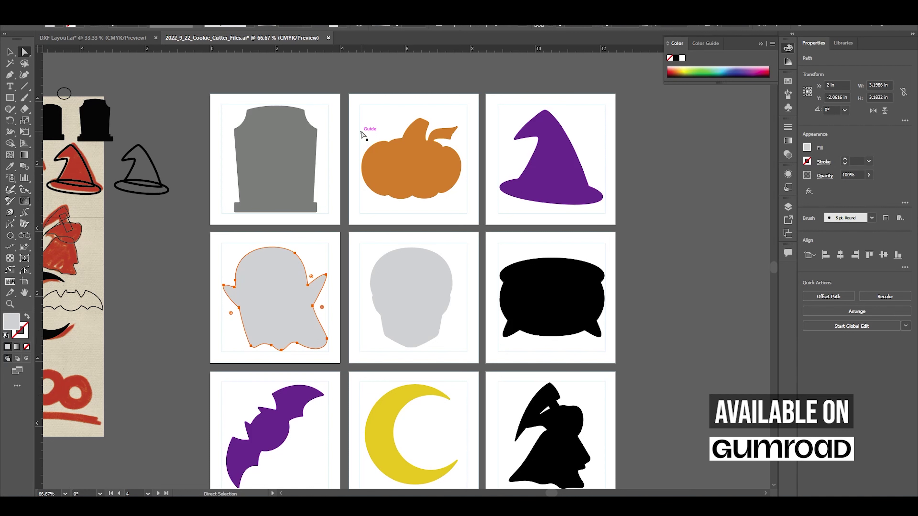
{"action": "scroll", "coordinate": [393, 195], "scroll_direction": "down", "scroll_amount": 1}
{"action": "left_click", "coordinate": [630, 169]}
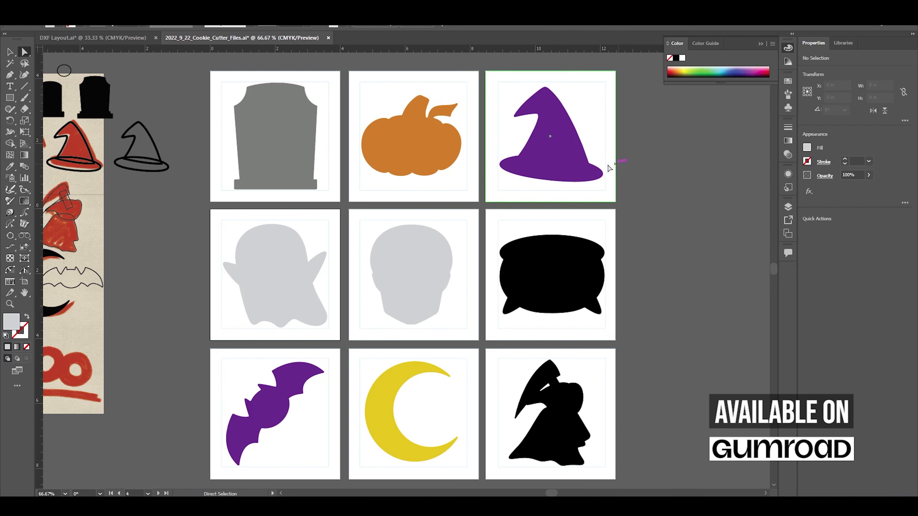
{"action": "scroll", "coordinate": [639, 188], "scroll_direction": "down", "scroll_amount": 2}
{"action": "scroll", "coordinate": [639, 188], "scroll_direction": "up", "scroll_amount": 2}
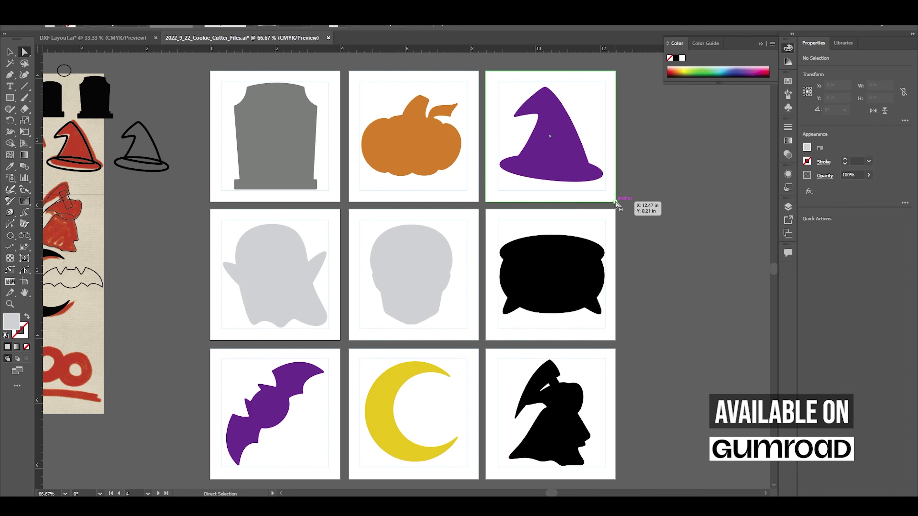
{"action": "left_click", "coordinate": [305, 119]}
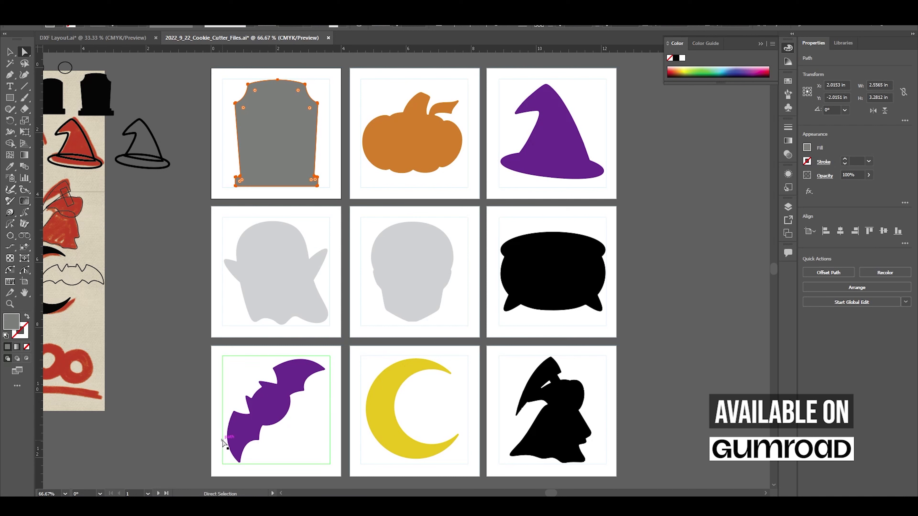
{"action": "left_click", "coordinate": [647, 246]}
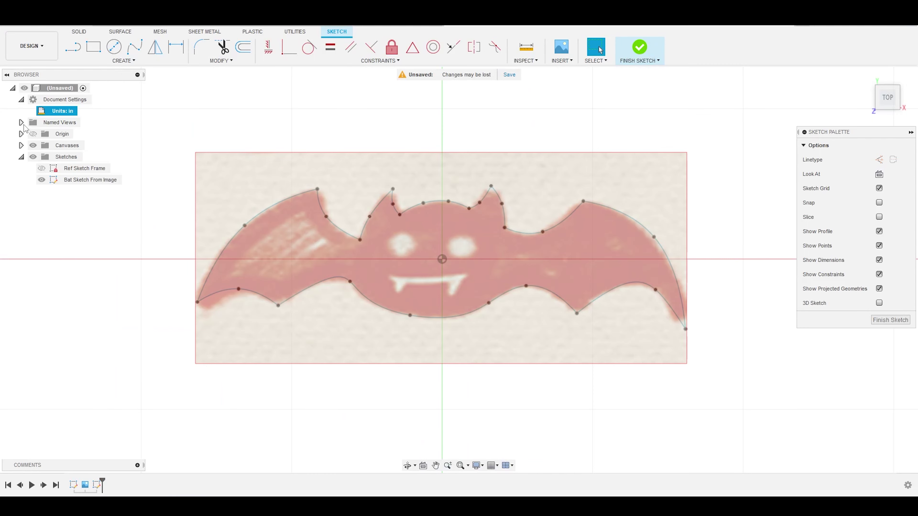
- Switch back to Fusion 360, hide the bat_JPEG canvas and bat sketch, and load Pumpkin_DXF.dxf for insertion on the XY plane
{"action": "left_click", "coordinate": [20, 145]}
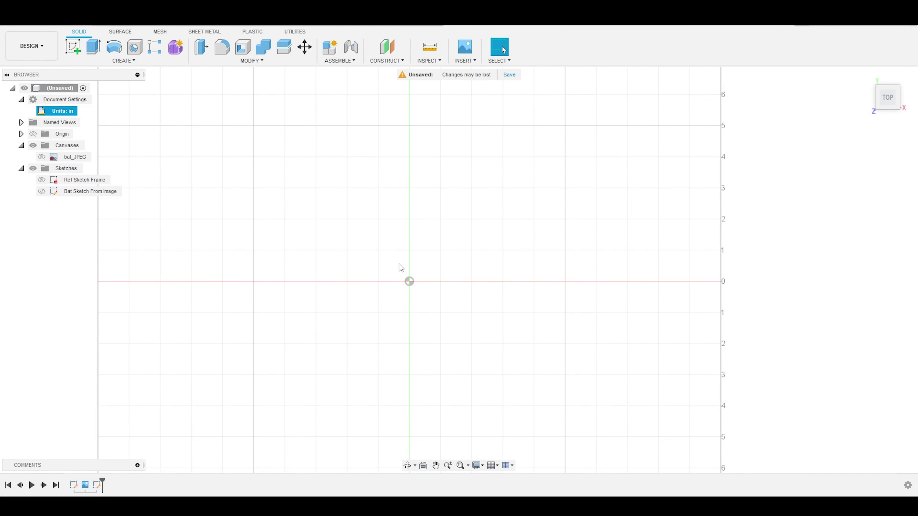
{"action": "left_click", "coordinate": [471, 62]}
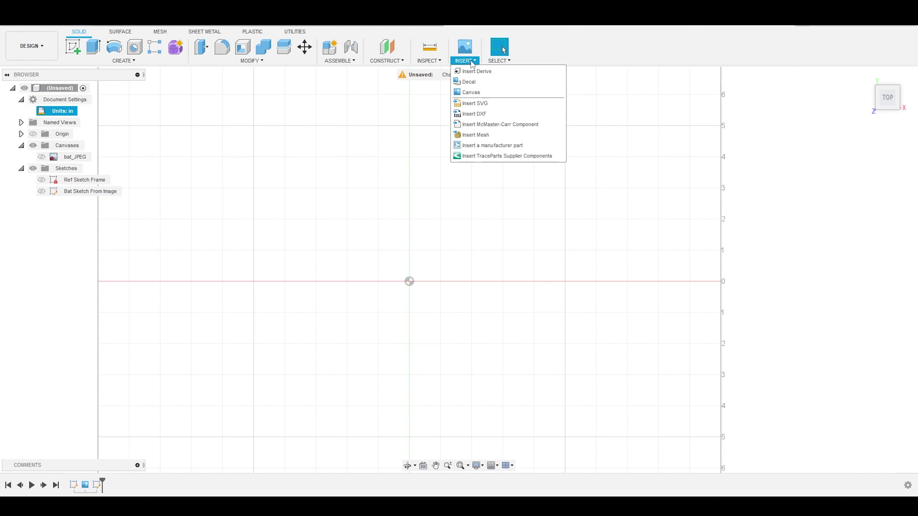
{"action": "left_click", "coordinate": [479, 114]}
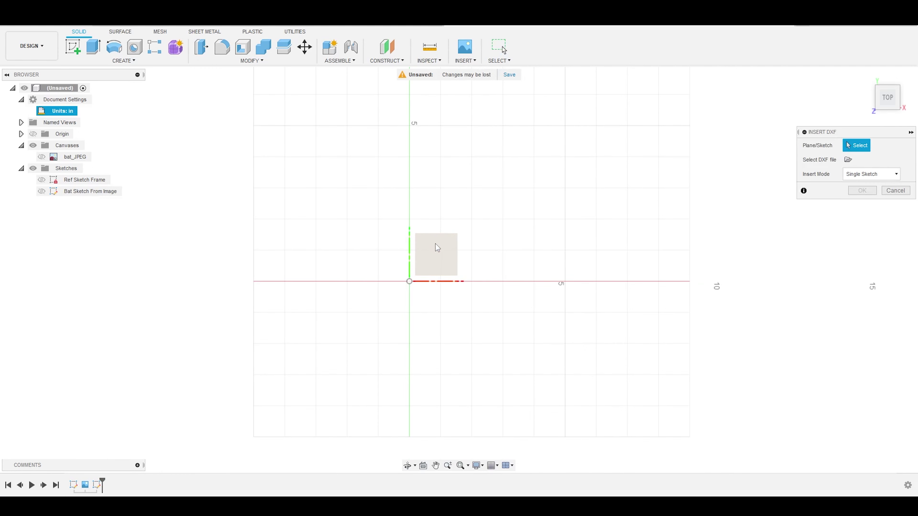
{"action": "left_click", "coordinate": [439, 251]}
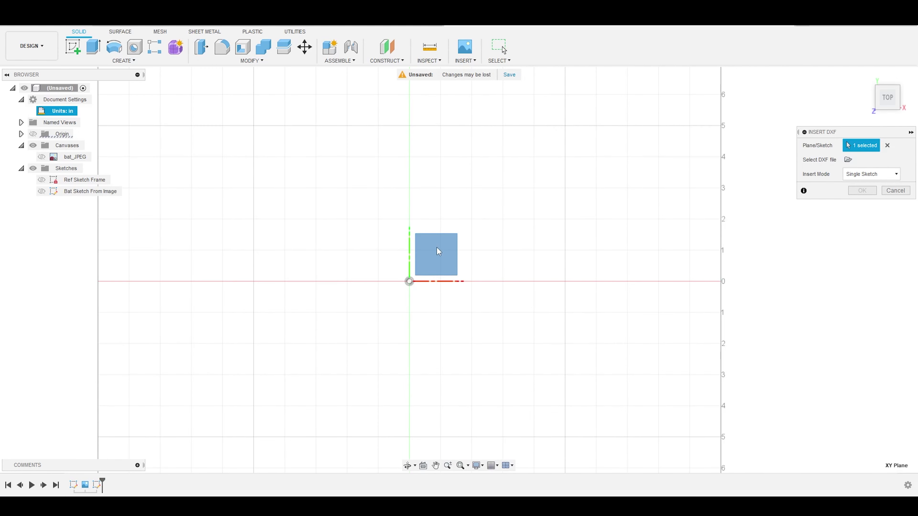
{"action": "left_click", "coordinate": [847, 159]}
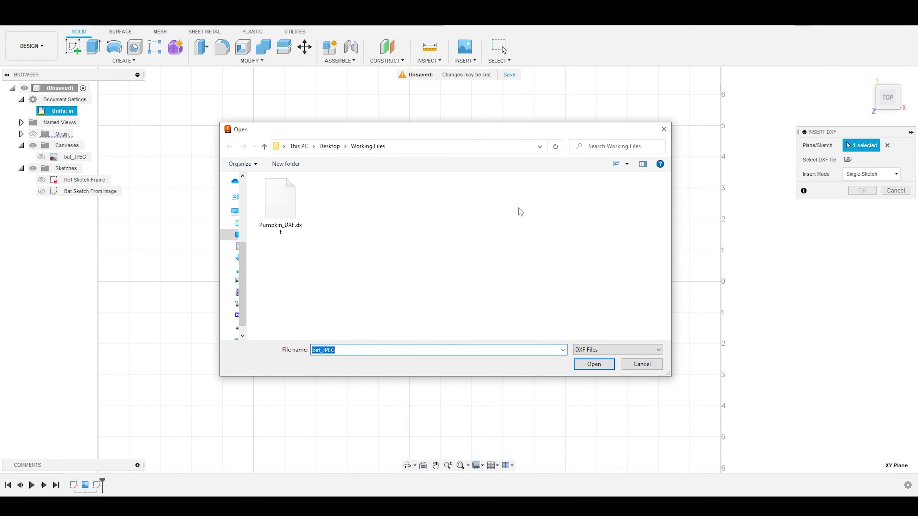
{"action": "double_click", "coordinate": [291, 209]}
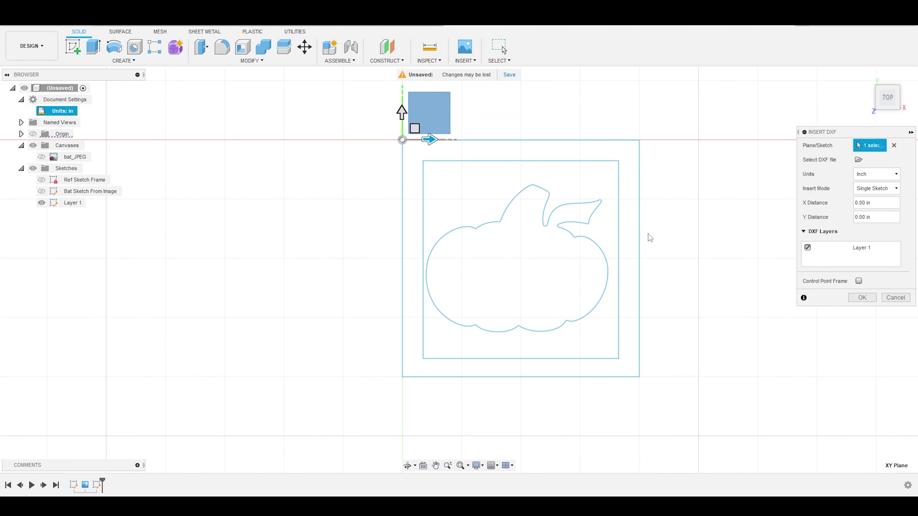
{"action": "scroll", "coordinate": [455, 250], "scroll_direction": "up", "scroll_amount": 2}
{"action": "scroll", "coordinate": [451, 246], "scroll_direction": "down", "scroll_amount": 3}
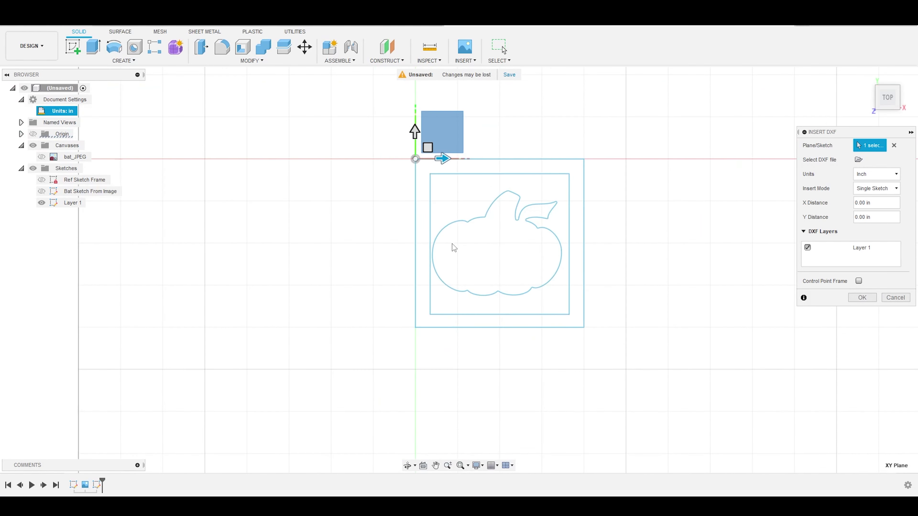
- Show the Ref Sketch Frame and insert the pumpkin DXF aligned with it, at X -2.001 in and Y 2.001 in
{"action": "left_click", "coordinate": [42, 180]}
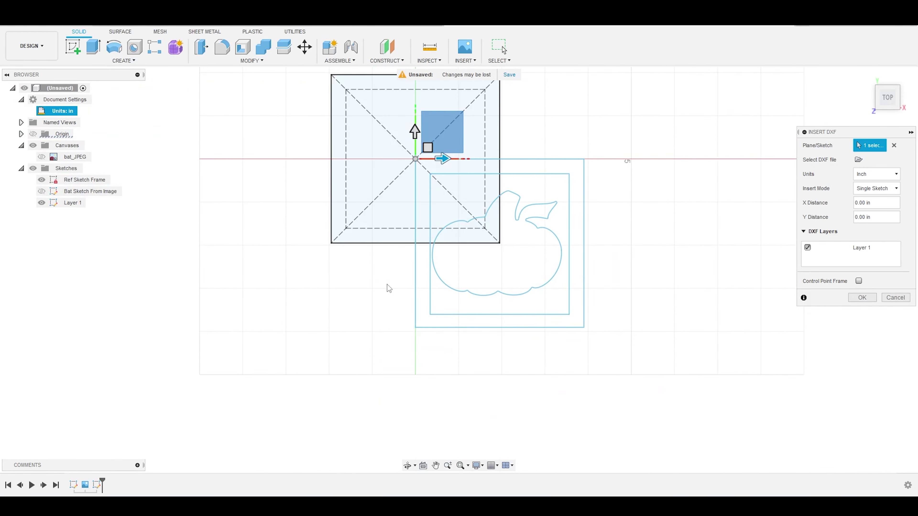
{"action": "scroll", "coordinate": [389, 288], "scroll_direction": "up", "scroll_amount": 2}
{"action": "scroll", "coordinate": [422, 233], "scroll_direction": "down", "scroll_amount": 3}
{"action": "scroll", "coordinate": [432, 145], "scroll_direction": "up", "scroll_amount": 1}
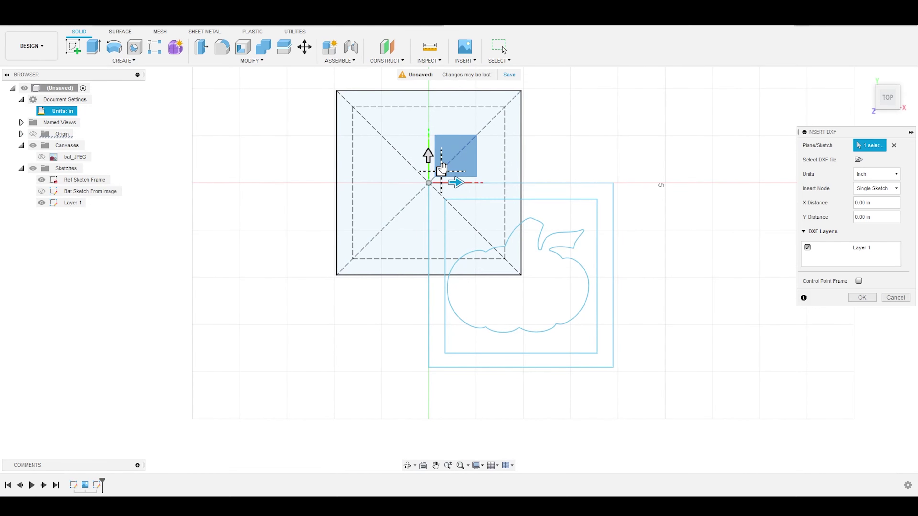
{"action": "left_click_drag", "start_coordinate": [441, 172], "coordinate": [349, 79]}
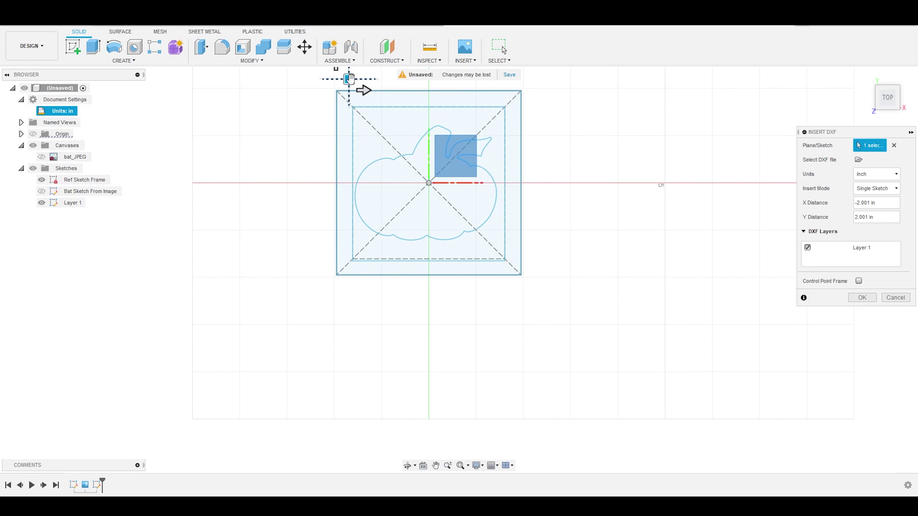
{"action": "left_click", "coordinate": [862, 297]}
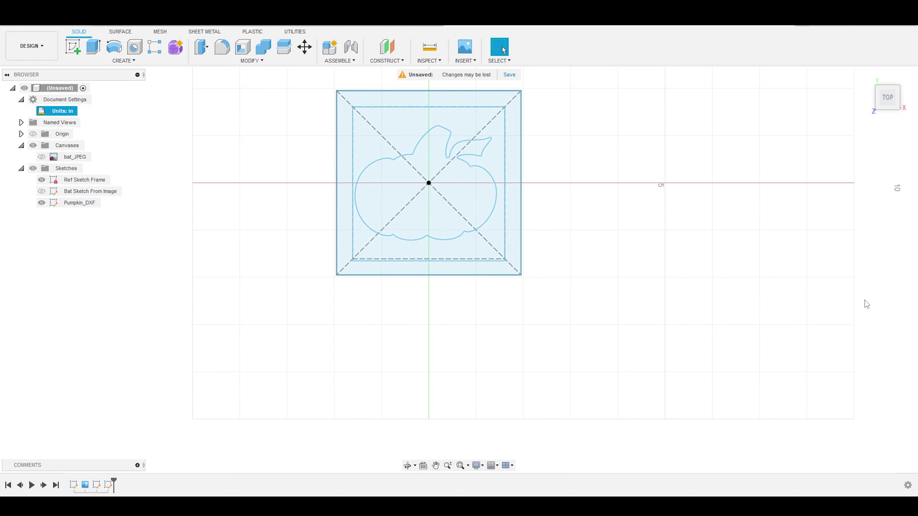
{"action": "scroll", "coordinate": [559, 300], "scroll_direction": "down", "scroll_amount": 3}
{"action": "scroll", "coordinate": [519, 225], "scroll_direction": "up", "scroll_amount": 6}
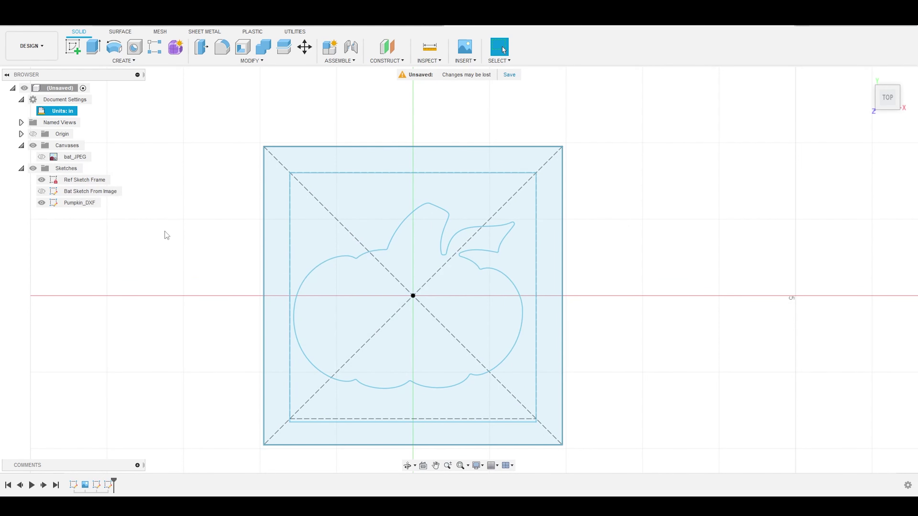
- Hide the Ref Sketch Frame and start a new sketch on the XY plane, keeping the Pumpkin_DXF sketch visible
{"action": "left_click", "coordinate": [40, 182]}
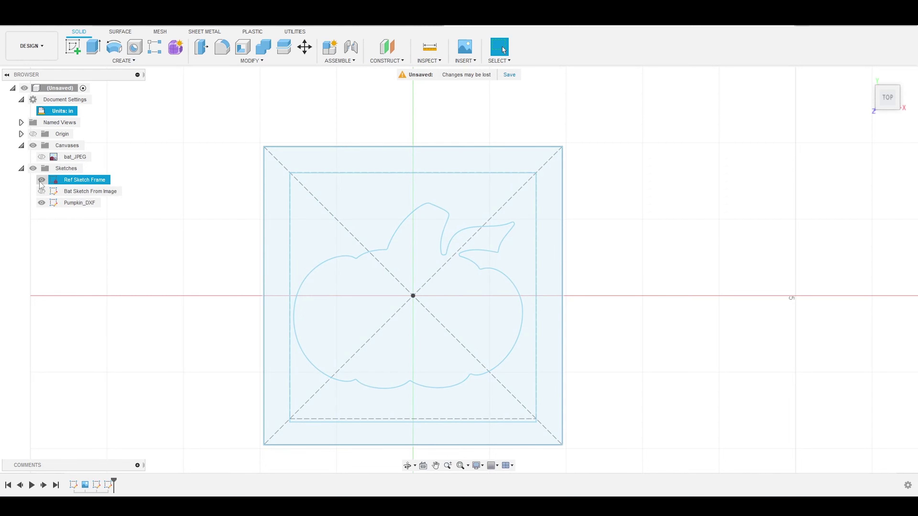
{"action": "left_click", "coordinate": [41, 180]}
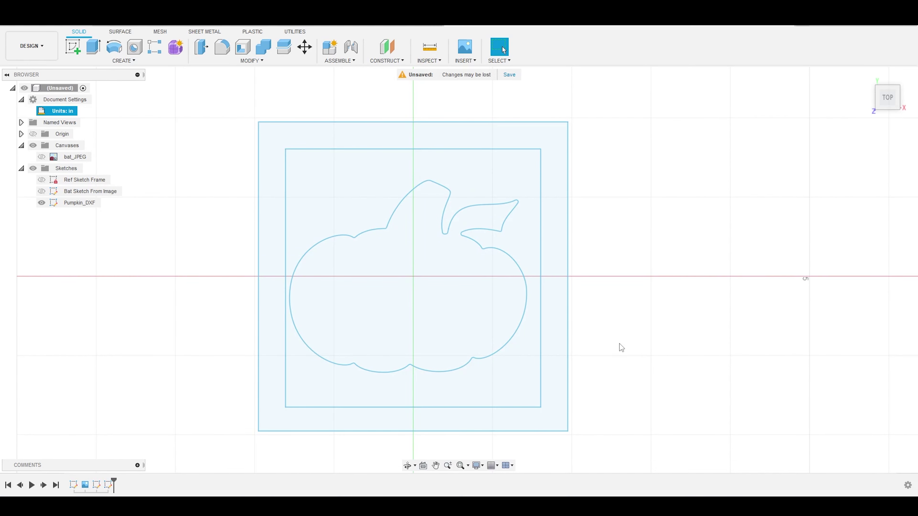
{"action": "middle_click_drag", "start_coordinate": [619, 343], "coordinate": [617, 273], "text": "shift"}
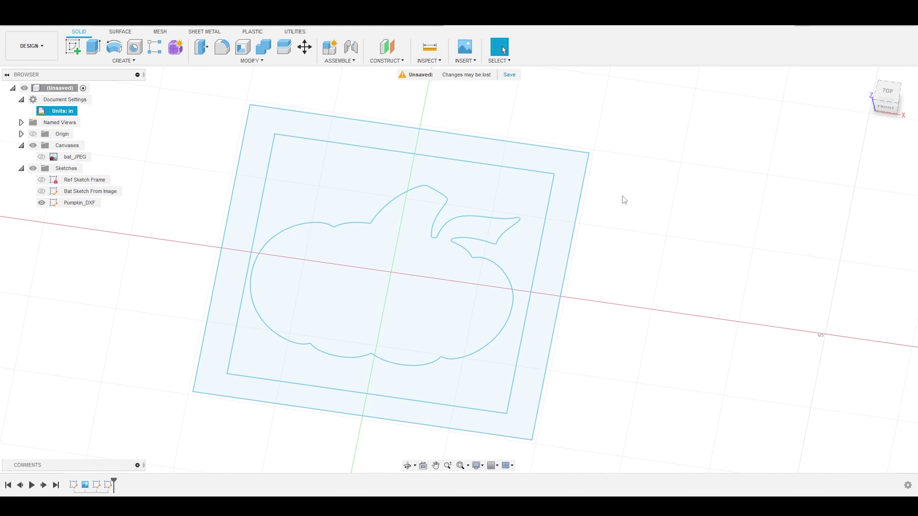
{"action": "left_click", "coordinate": [73, 50]}
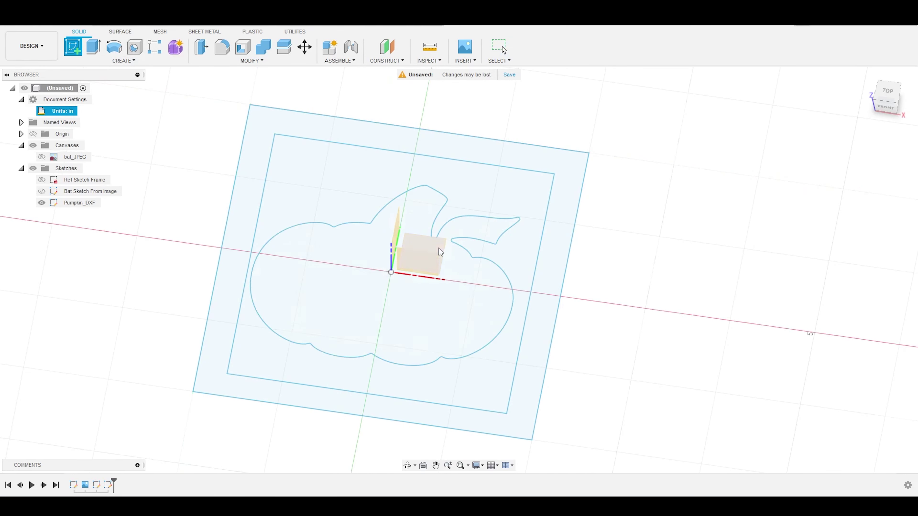
{"action": "left_click", "coordinate": [395, 242]}
{"action": "left_click", "coordinate": [41, 203]}
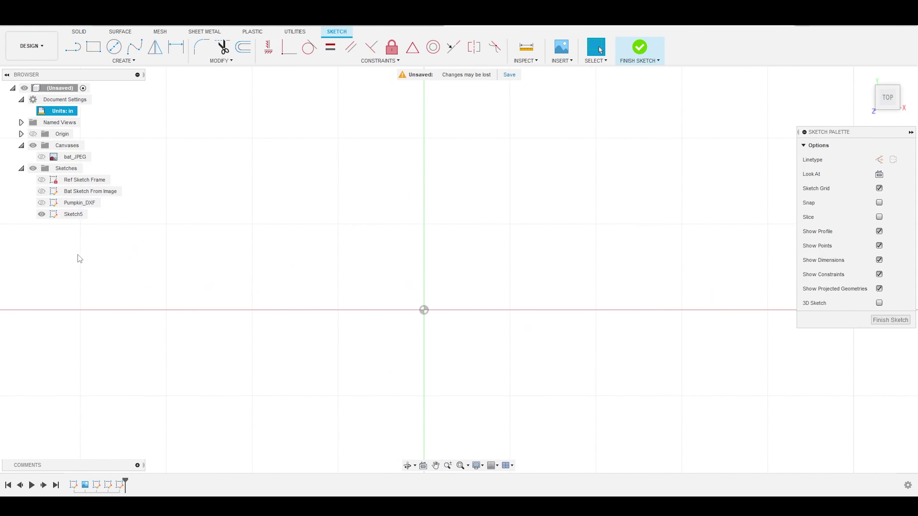
{"action": "left_click", "coordinate": [42, 206]}
{"action": "left_click", "coordinate": [42, 203]}
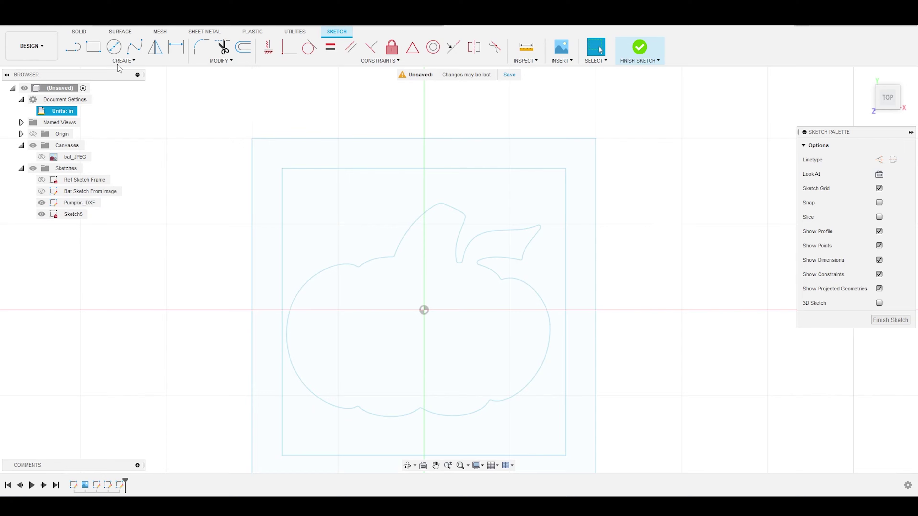
- Project the three curves of the pumpkin outline from Pumpkin_DXF into the new sketch with Projection Link on
{"action": "scroll", "coordinate": [433, 297], "scroll_direction": "up", "scroll_amount": 3}
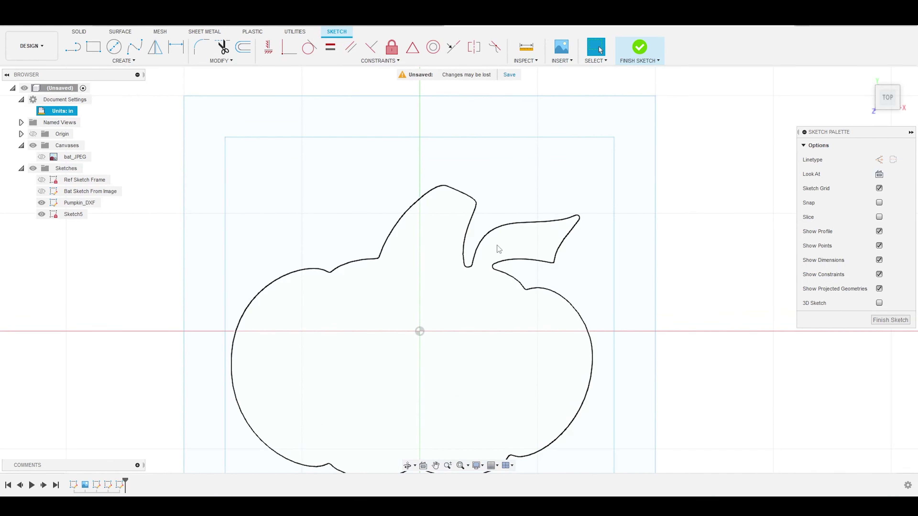
{"action": "scroll", "coordinate": [365, 225], "scroll_direction": "down", "scroll_amount": 3}
{"action": "scroll", "coordinate": [370, 308], "scroll_direction": "up", "scroll_amount": 1}
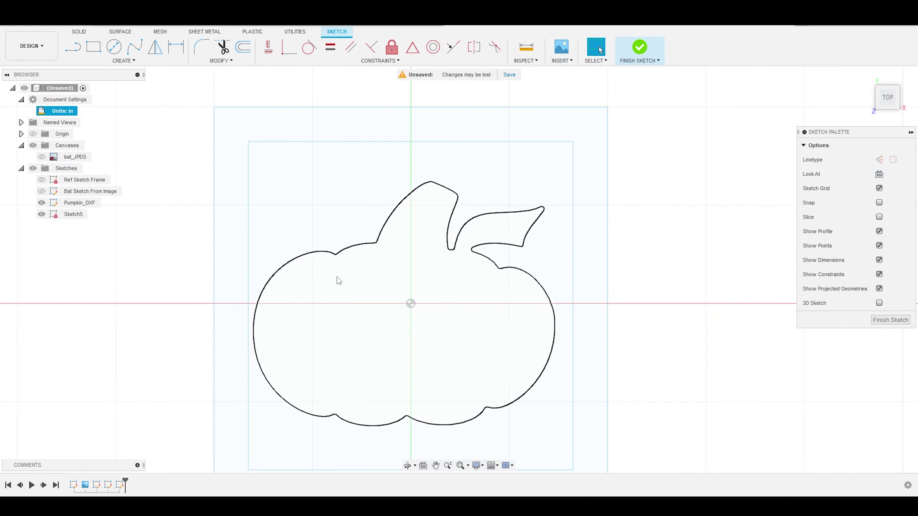
{"action": "left_click", "coordinate": [128, 61]}
{"action": "mouse_move", "coordinate": [106, 223]}
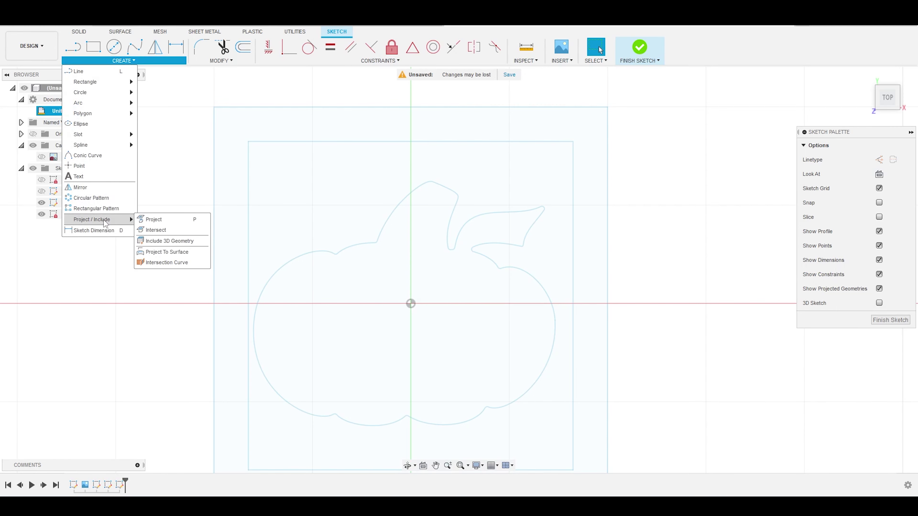
{"action": "left_click", "coordinate": [142, 219]}
{"action": "left_click", "coordinate": [332, 252]}
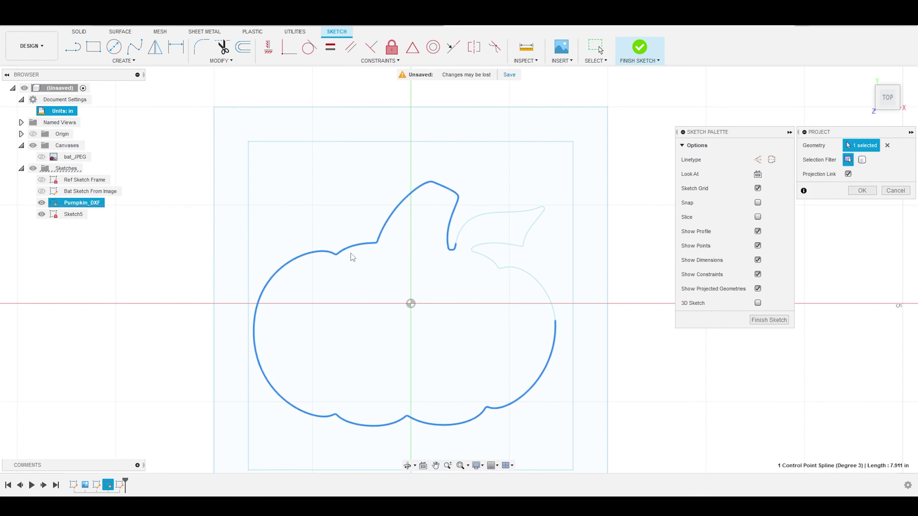
{"action": "left_click", "coordinate": [458, 239]}
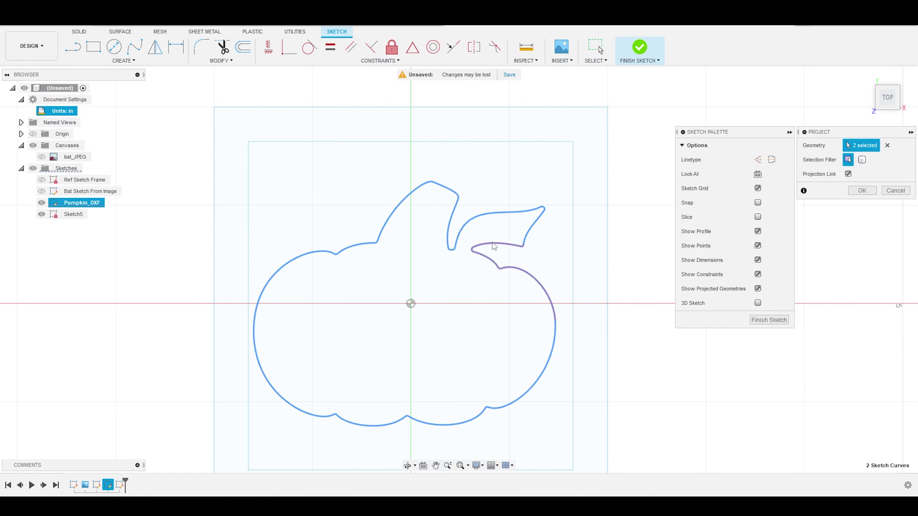
{"action": "left_click", "coordinate": [505, 270]}
{"action": "left_click", "coordinate": [863, 190]}
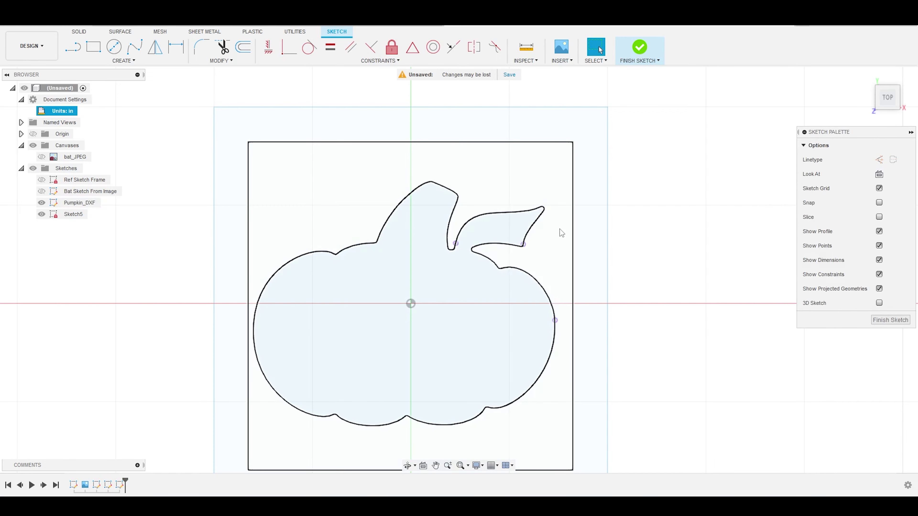
- Hide the Pumpkin_DXF sketch and keep only the projected pumpkin outline on display
{"action": "middle_click_drag", "start_coordinate": [182, 259], "coordinate": [177, 244], "text": "shift"}
{"action": "left_click", "coordinate": [58, 203]}
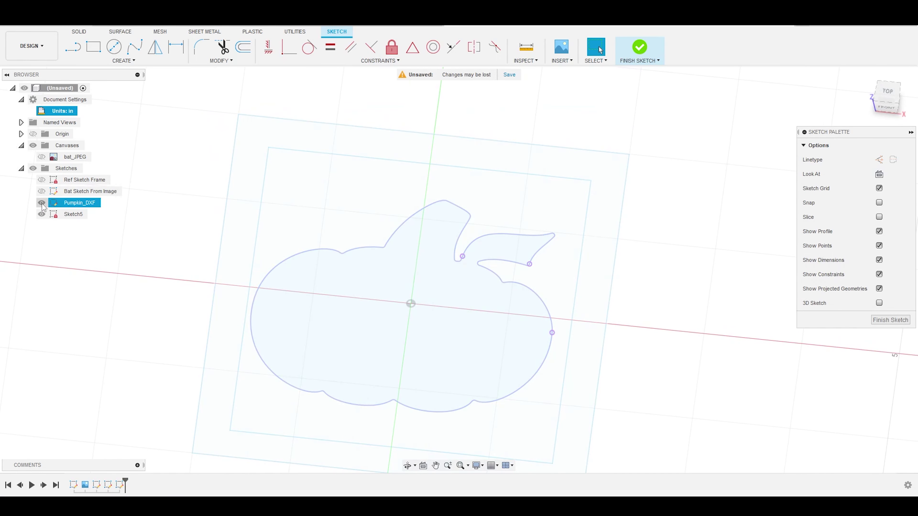
{"action": "left_click", "coordinate": [42, 203]}
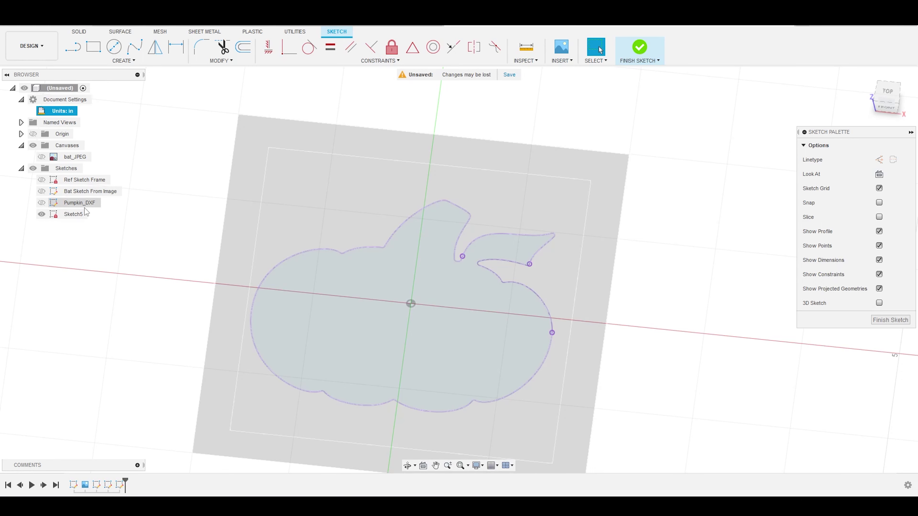
{"action": "left_click", "coordinate": [43, 203]}
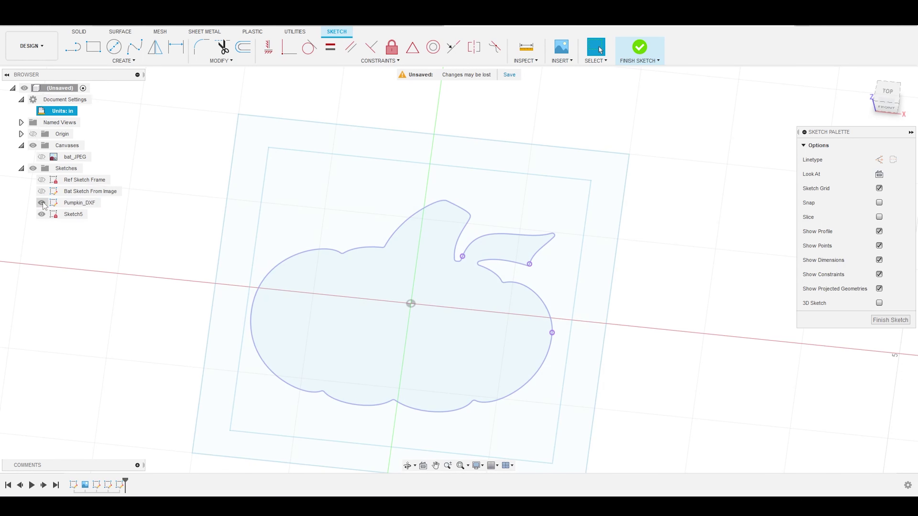
{"action": "left_click", "coordinate": [42, 203]}
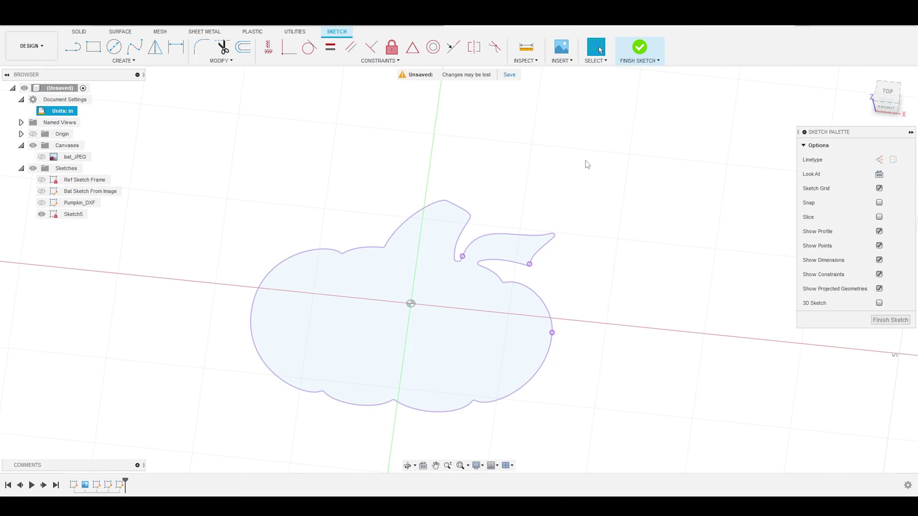
- Offset the whole projected pumpkin outline outward by 0.06 in
{"action": "left_click", "coordinate": [887, 93]}
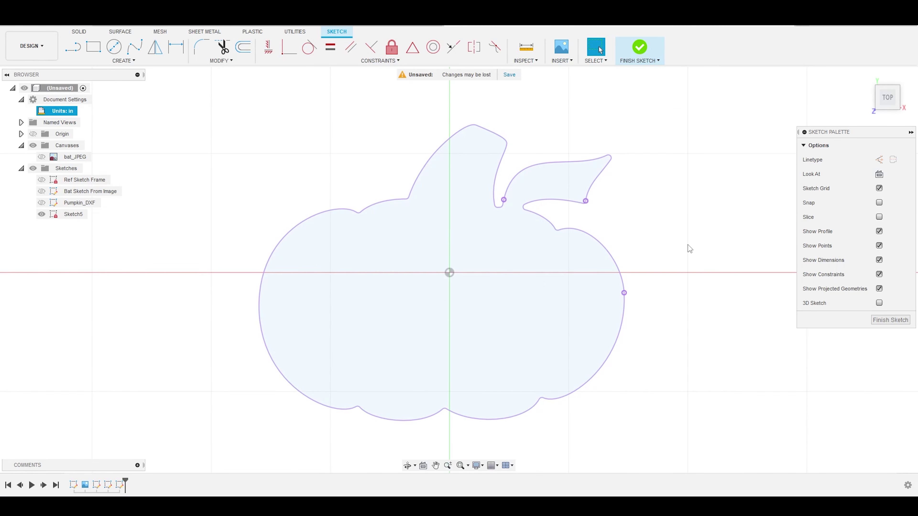
{"action": "left_click", "coordinate": [686, 214]}
{"action": "left_click", "coordinate": [620, 267]}
{"action": "left_click", "coordinate": [244, 47]}
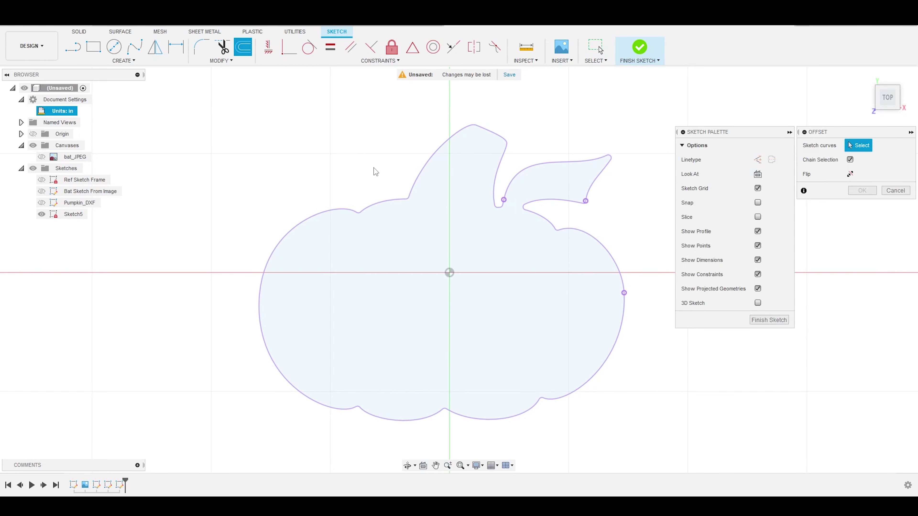
{"action": "left_click", "coordinate": [365, 207]}
{"action": "left_click", "coordinate": [508, 177]}
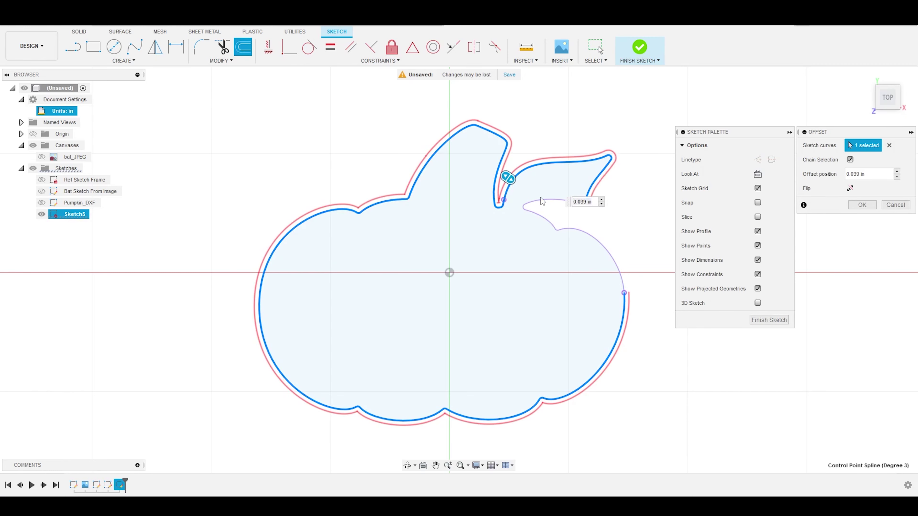
{"action": "type", "text": ".0"}
{"action": "scroll", "coordinate": [619, 241], "scroll_direction": "down", "scroll_amount": 1}
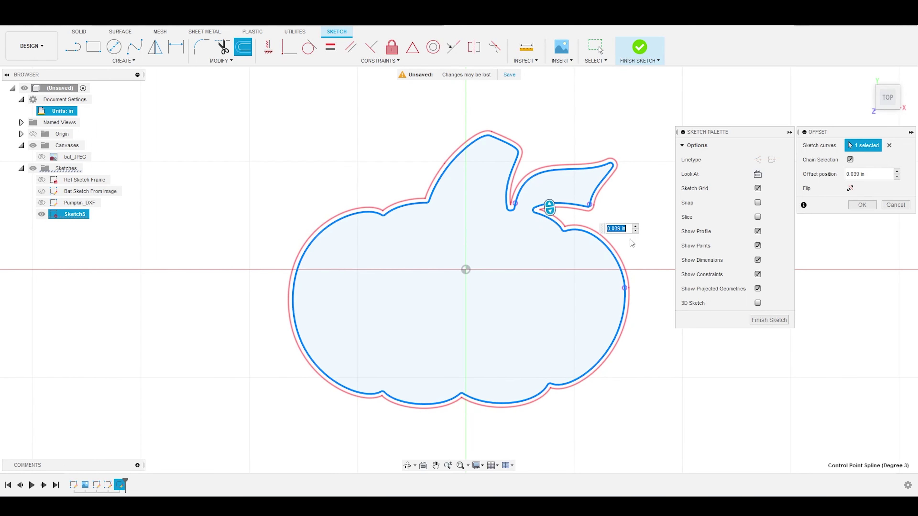
{"action": "type", "text": "6"}
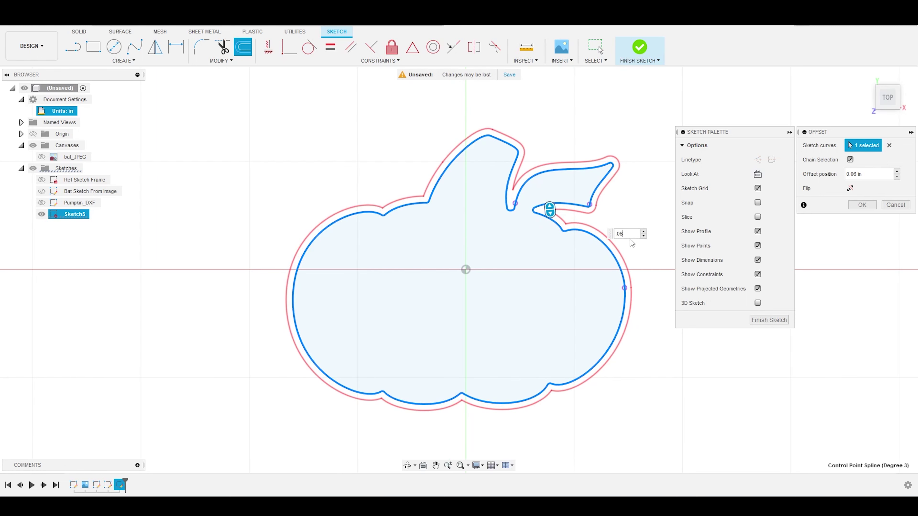
{"action": "key", "text": "Return"}
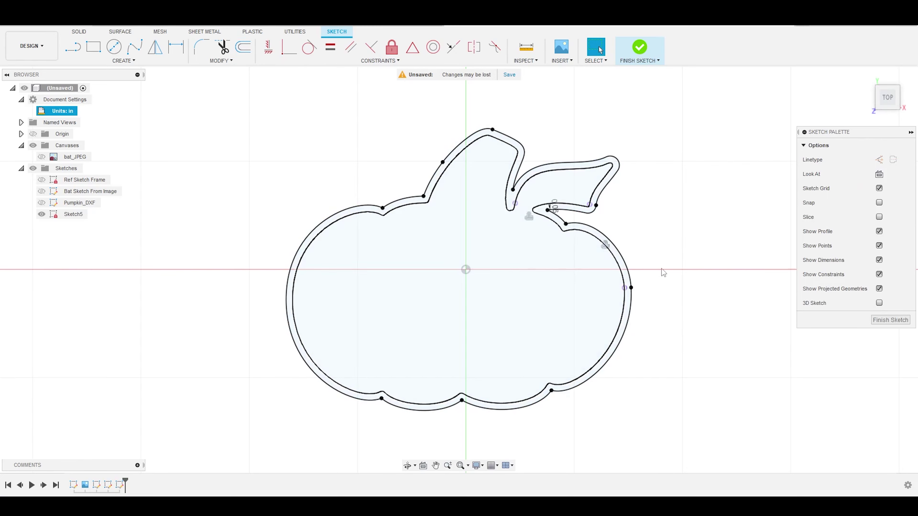
- Examine the offset outline around the stem and leaf, and check the gap it leaves from the projected curve
{"action": "scroll", "coordinate": [628, 217], "scroll_direction": "up", "scroll_amount": 3}
{"action": "scroll", "coordinate": [587, 210], "scroll_direction": "up", "scroll_amount": 3}
{"action": "left_click_drag", "start_coordinate": [433, 199], "coordinate": [677, 217]}
{"action": "scroll", "coordinate": [543, 226], "scroll_direction": "down", "scroll_amount": 3}
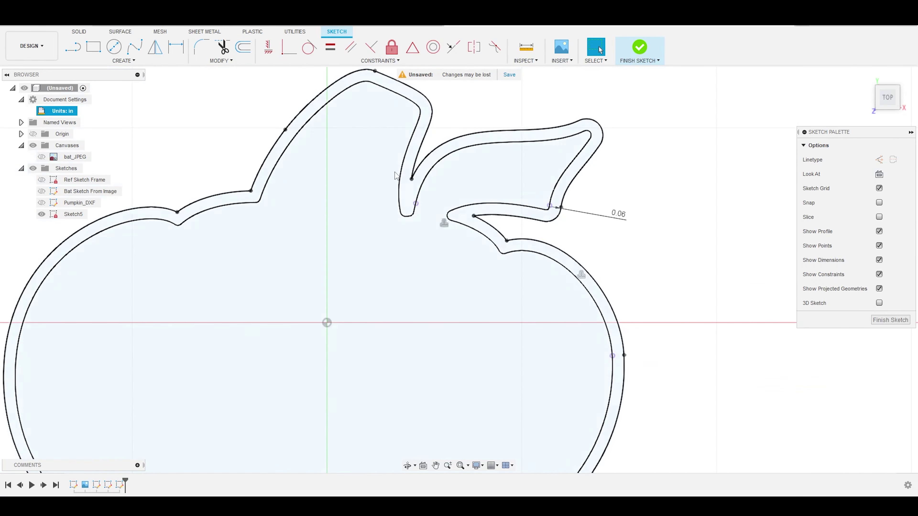
{"action": "scroll", "coordinate": [418, 349], "scroll_direction": "down", "scroll_amount": 5}
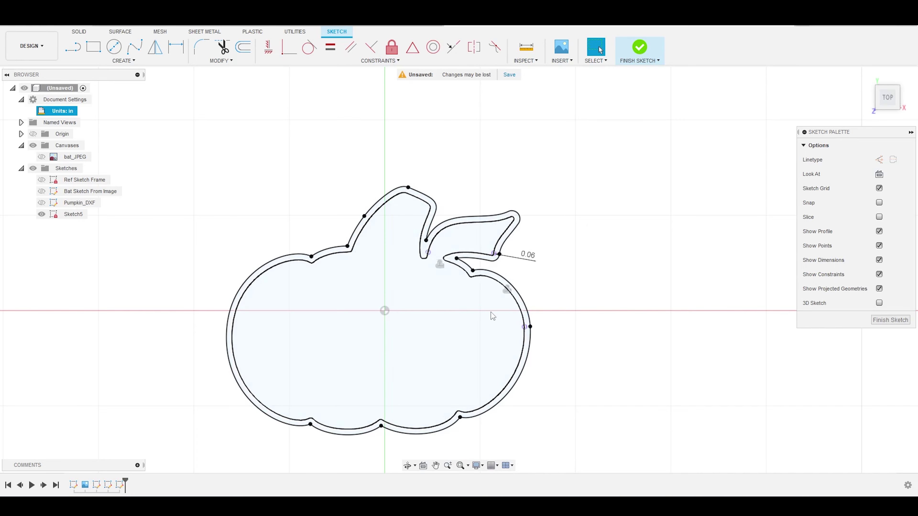
{"action": "scroll", "coordinate": [477, 256], "scroll_direction": "down", "scroll_amount": 1}
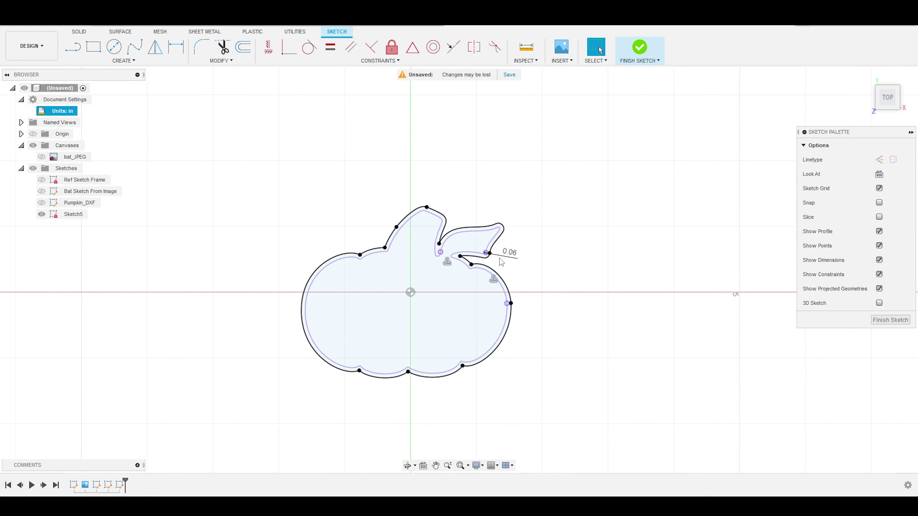
{"action": "scroll", "coordinate": [477, 256], "scroll_direction": "up", "scroll_amount": 4}
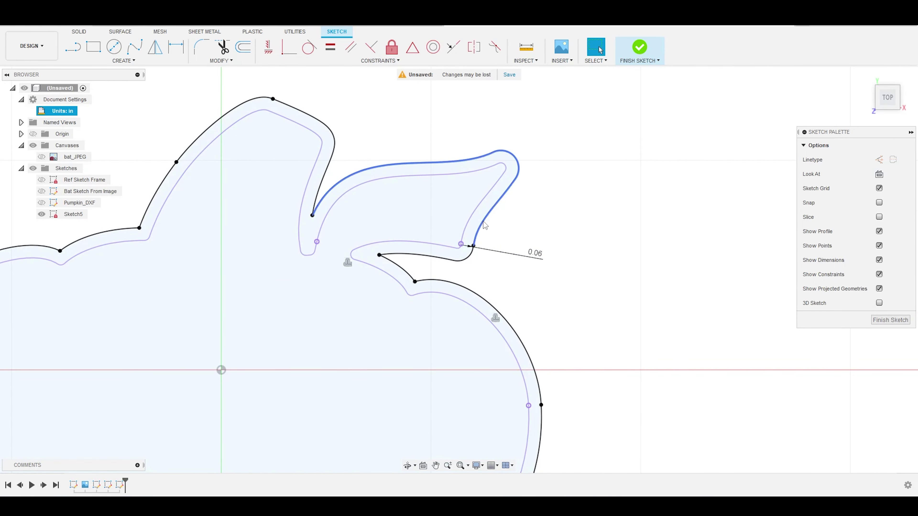
{"action": "scroll", "coordinate": [652, 234], "scroll_direction": "down", "scroll_amount": 1}
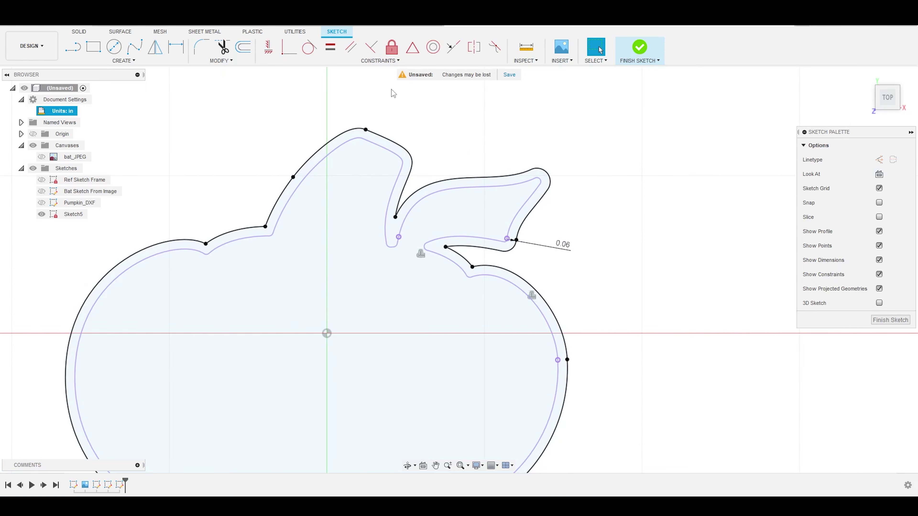
- Offset the projected pumpkin outline outward a second time by 0.35 in
{"action": "left_click", "coordinate": [242, 46]}
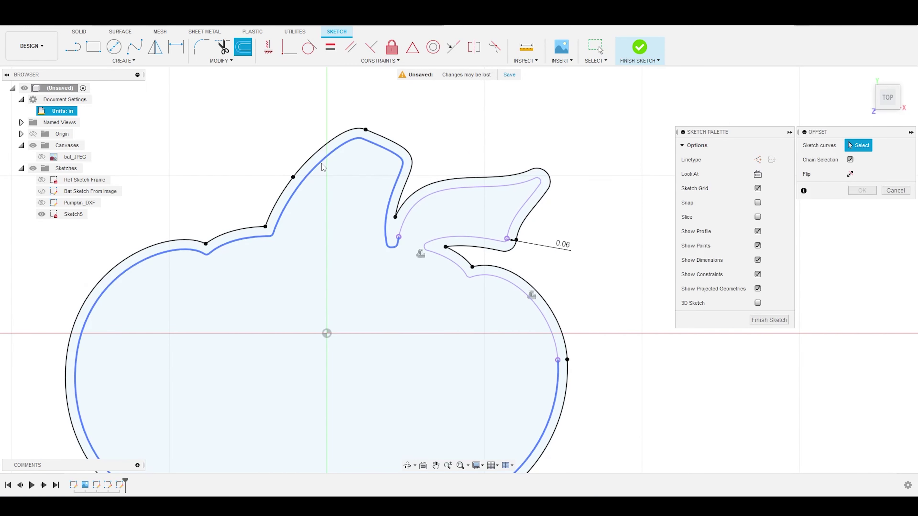
{"action": "left_click", "coordinate": [401, 227]}
{"action": "left_click", "coordinate": [406, 217]}
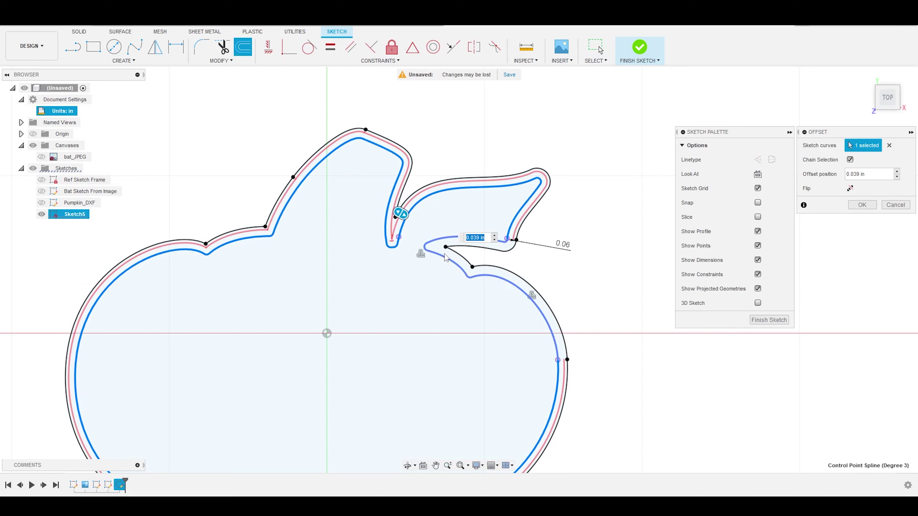
{"action": "left_click", "coordinate": [466, 275]}
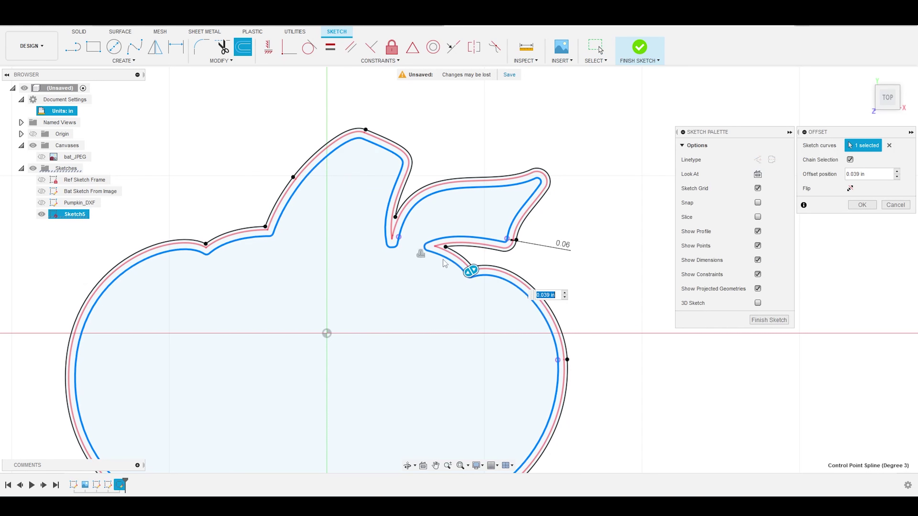
{"action": "left_click_drag", "start_coordinate": [483, 273], "coordinate": [515, 275]}
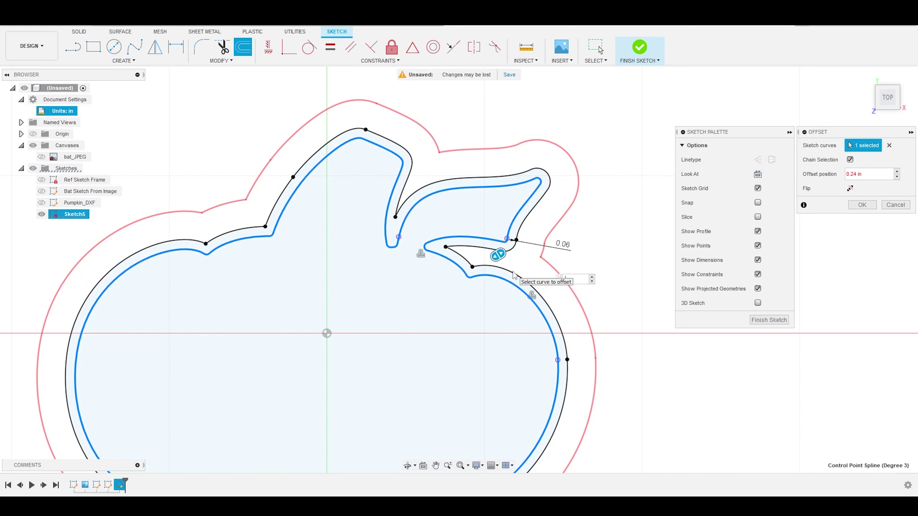
{"action": "key", "text": "Return"}
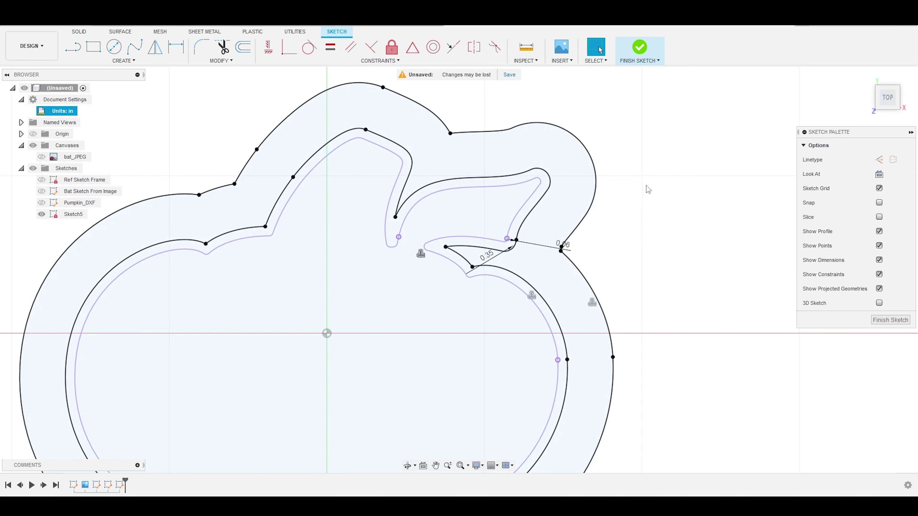
- Finish the sketch that holds the projected pumpkin outline and its two offsets
{"action": "scroll", "coordinate": [640, 199], "scroll_direction": "down", "scroll_amount": 4}
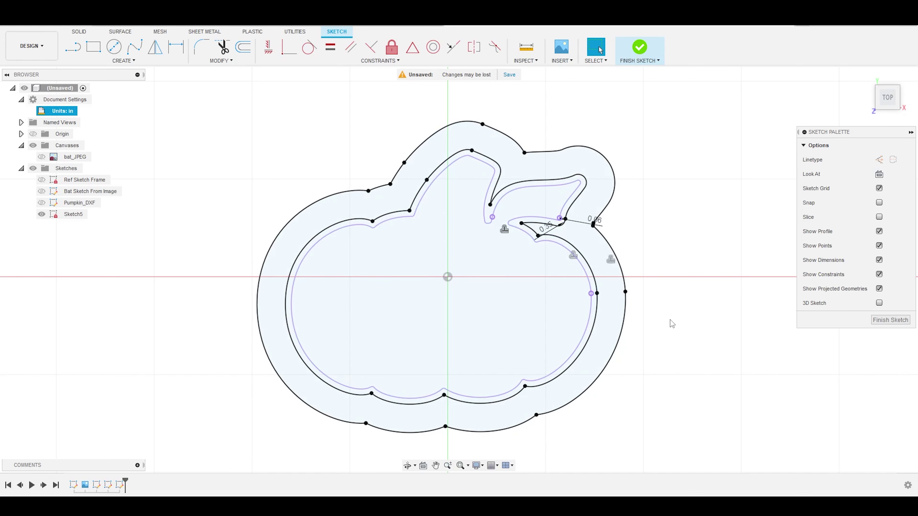
{"action": "left_click", "coordinate": [639, 47]}
{"action": "mouse_move", "coordinate": [674, 277]}
{"action": "middle_mouse_down", "text": "shift"}
{"action": "mouse_move", "coordinate": [668, 250]}
{"action": "mouse_move", "coordinate": [619, 212]}
{"action": "middle_mouse_up", "text": "shift"}
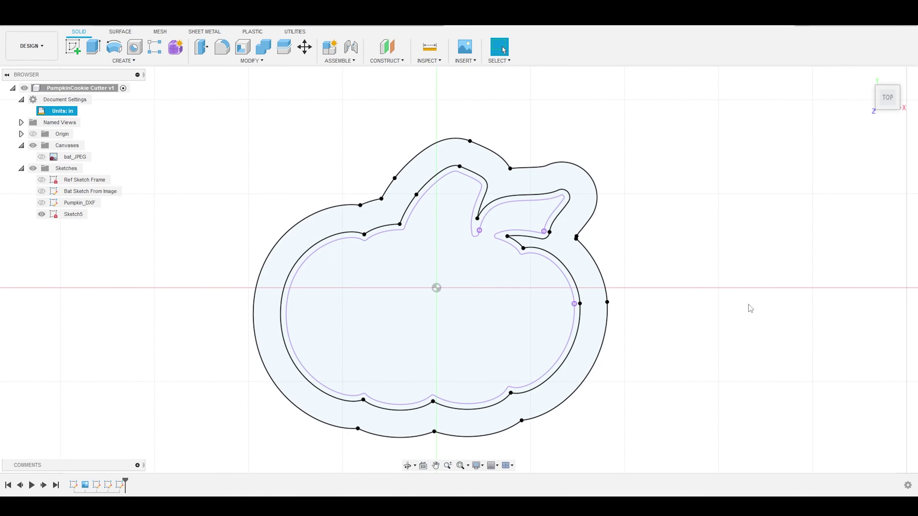
{"action": "middle_click_drag", "start_coordinate": [751, 309], "coordinate": [617, 207], "text": "shift"}
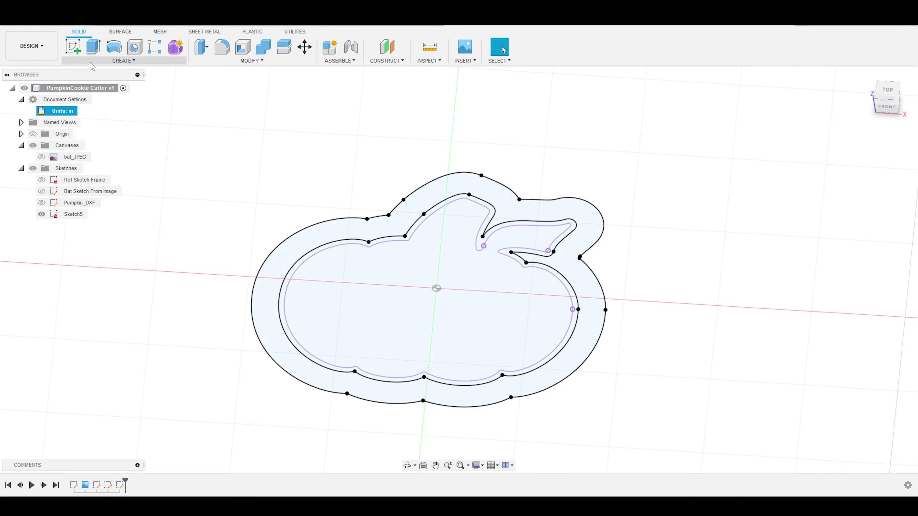
- Extrude the thin band between the projected pumpkin outline and its 0.06 in offset upward by 0.6 in as a new body
{"action": "left_click", "coordinate": [95, 47]}
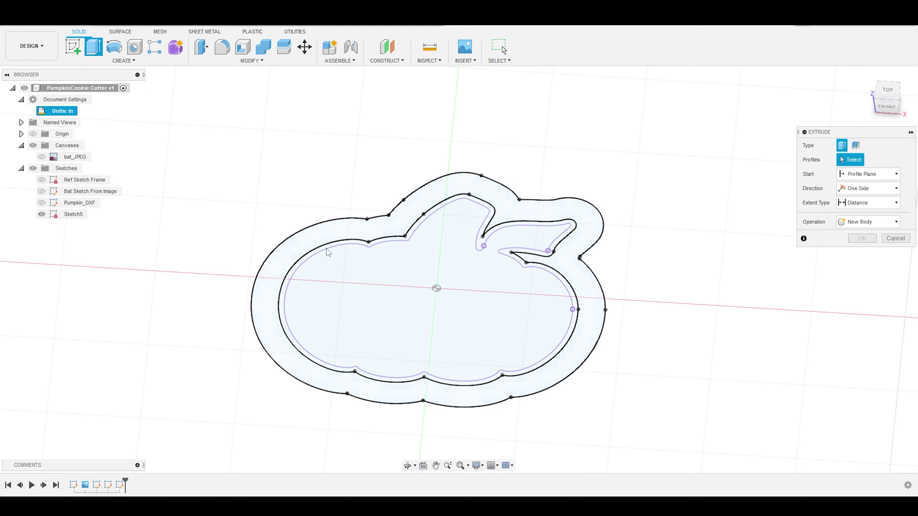
{"action": "scroll", "coordinate": [382, 242], "scroll_direction": "up", "scroll_amount": 2}
{"action": "left_click", "coordinate": [378, 240]}
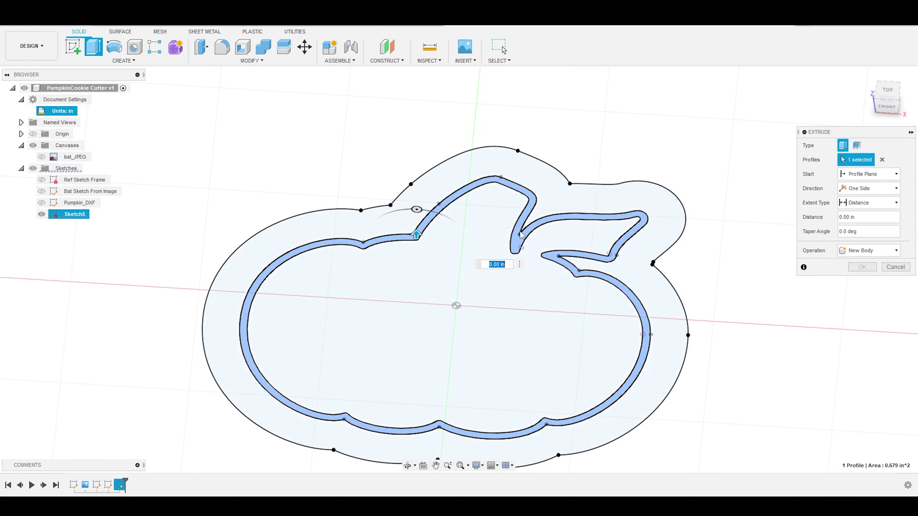
{"action": "scroll", "coordinate": [474, 243], "scroll_direction": "down", "scroll_amount": 2}
{"action": "left_click_drag", "start_coordinate": [476, 237], "coordinate": [477, 197]}
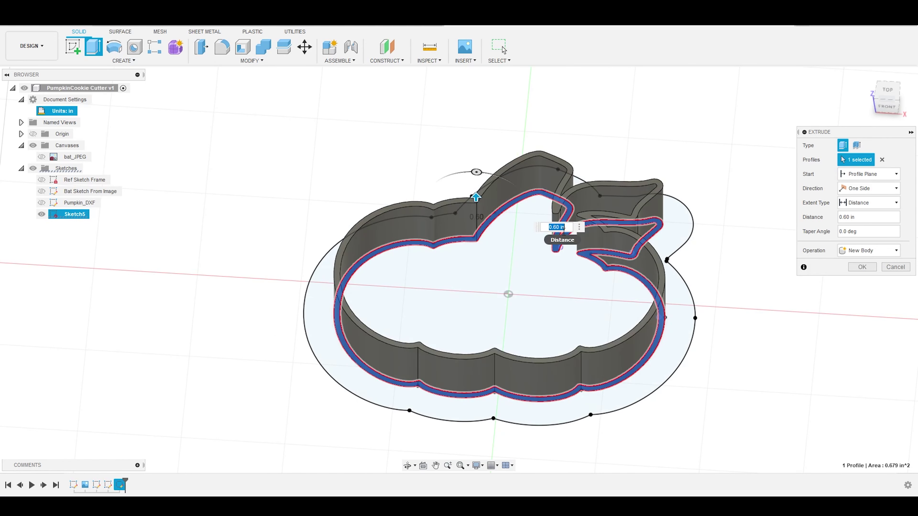
{"action": "type", "text": ".65"}
{"action": "key", "text": "Return"}
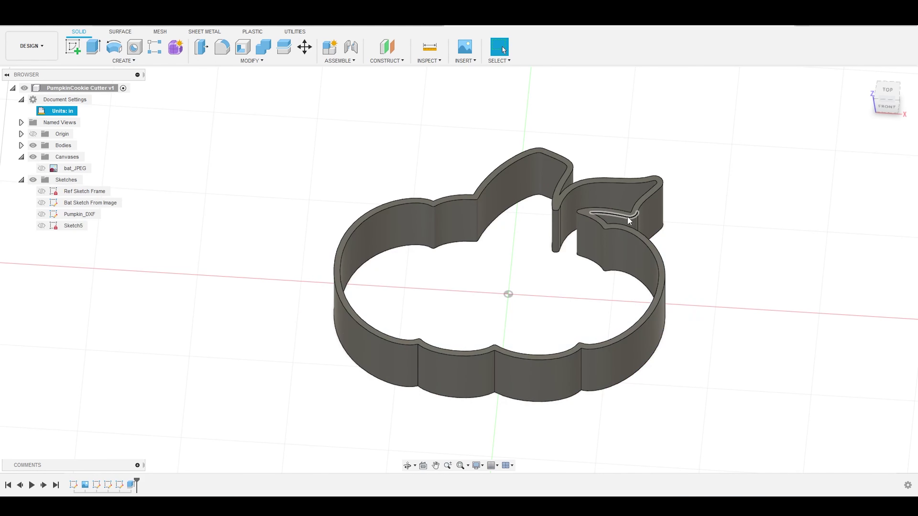
{"action": "scroll", "coordinate": [650, 264], "scroll_direction": "up", "scroll_amount": 3}
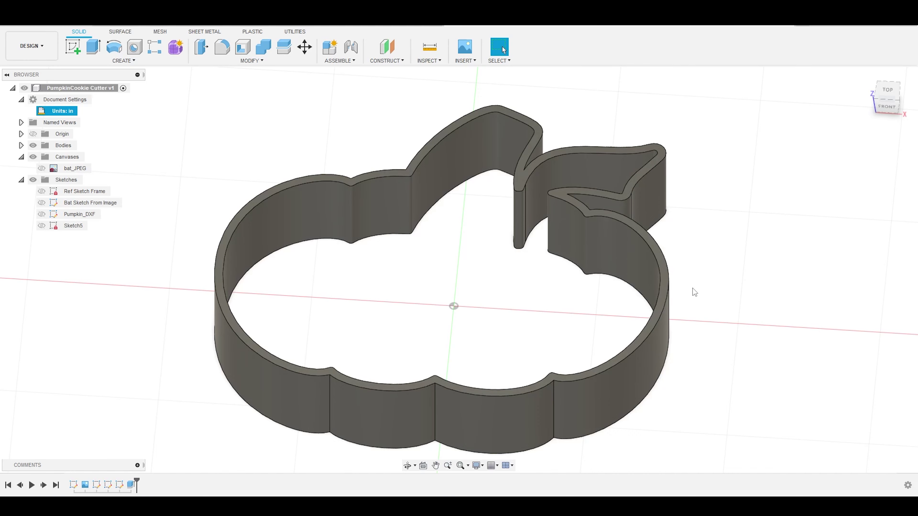
{"action": "scroll", "coordinate": [694, 282], "scroll_direction": "down", "scroll_amount": 3}
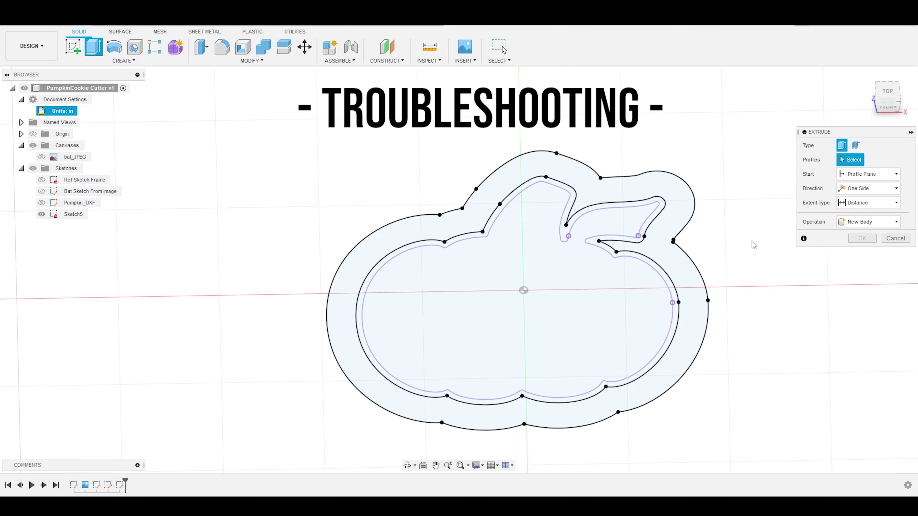
- Examine the thin band as an extrude profile, checking for closed geometry around the stem and leaf, and leave Extrude without creating anything
{"action": "scroll", "coordinate": [734, 231], "scroll_direction": "up", "scroll_amount": 3}
{"action": "left_click", "coordinate": [592, 222]}
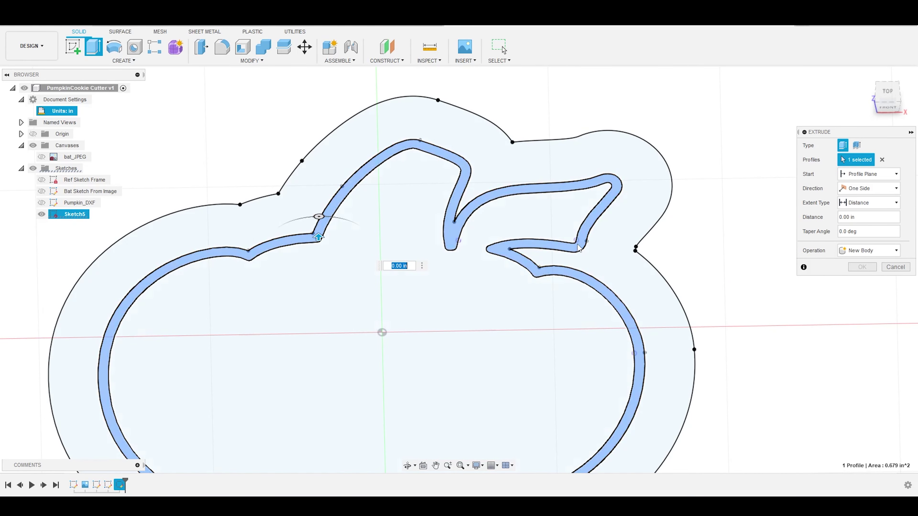
{"action": "scroll", "coordinate": [580, 246], "scroll_direction": "down", "scroll_amount": 3}
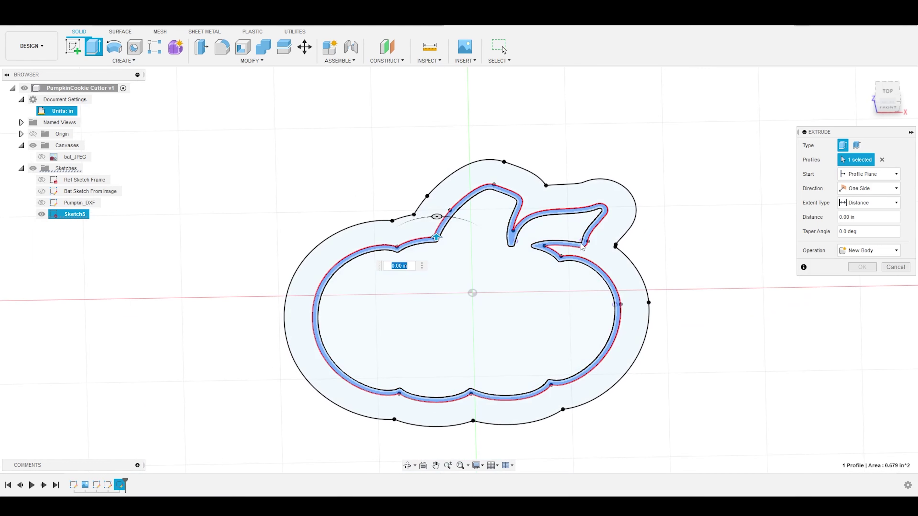
{"action": "scroll", "coordinate": [522, 256], "scroll_direction": "up", "scroll_amount": 6}
{"action": "scroll", "coordinate": [521, 256], "scroll_direction": "up", "scroll_amount": 3}
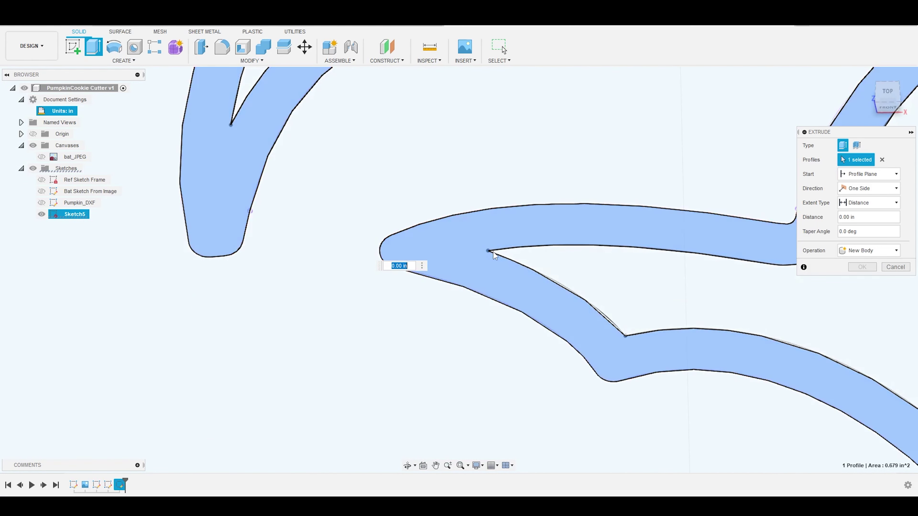
{"action": "scroll", "coordinate": [521, 256], "scroll_direction": "down", "scroll_amount": 5}
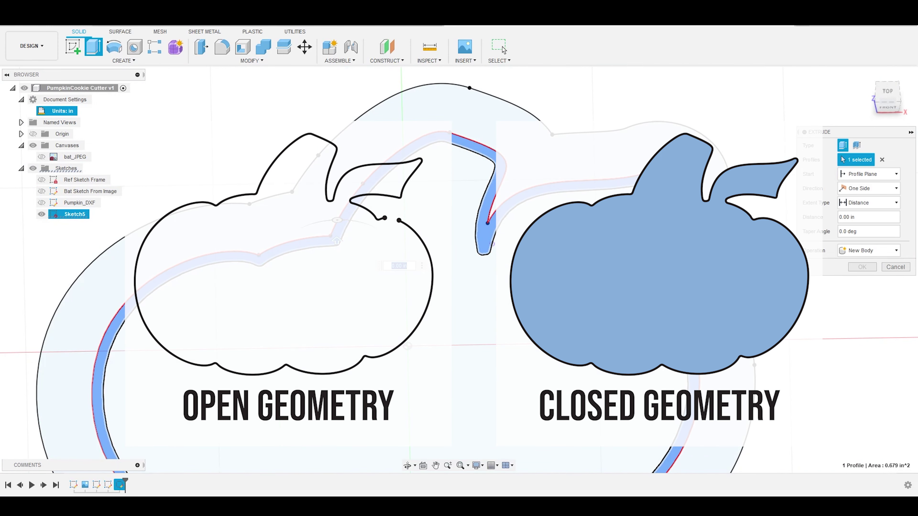
{"action": "left_click", "coordinate": [896, 267]}
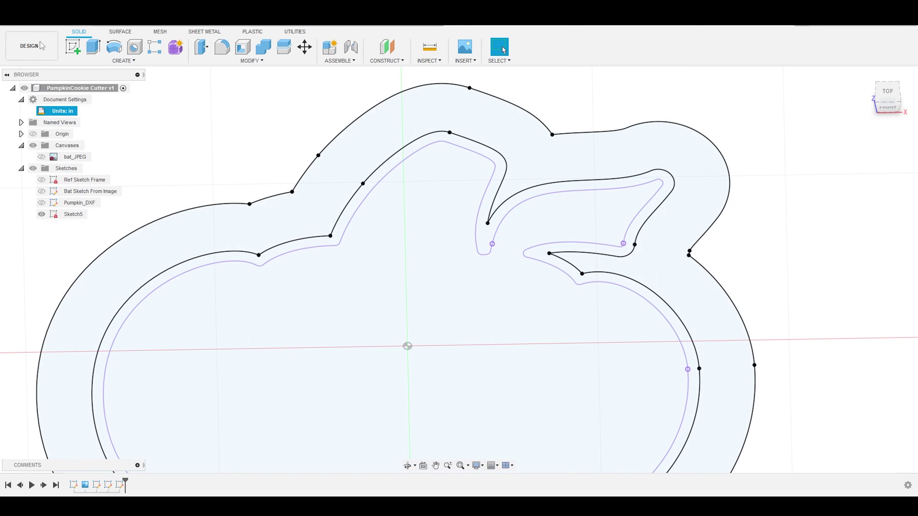
- Check whether the inner pumpkin area and the thin band can each be selected as closed extrude profiles, inspecting the sharp corners near the leaf
{"action": "left_click", "coordinate": [94, 47]}
{"action": "left_click", "coordinate": [376, 284]}
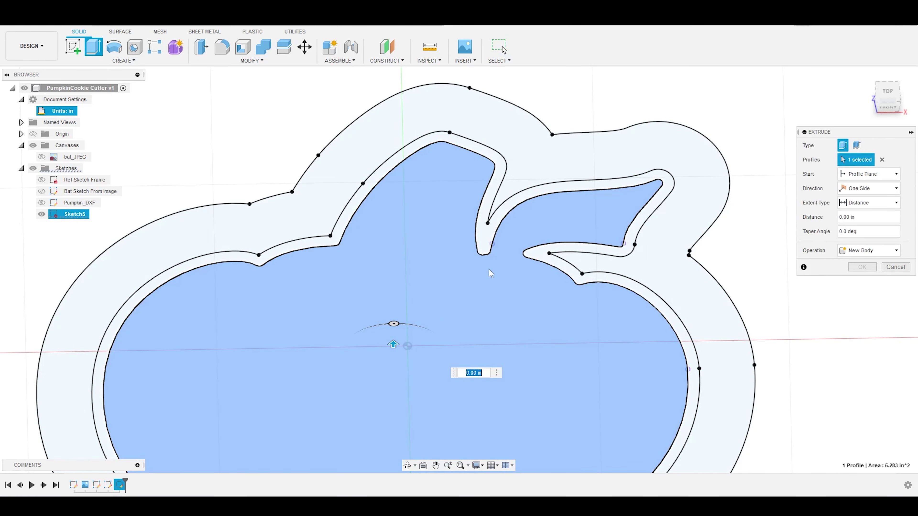
{"action": "scroll", "coordinate": [514, 253], "scroll_direction": "down", "scroll_amount": 2}
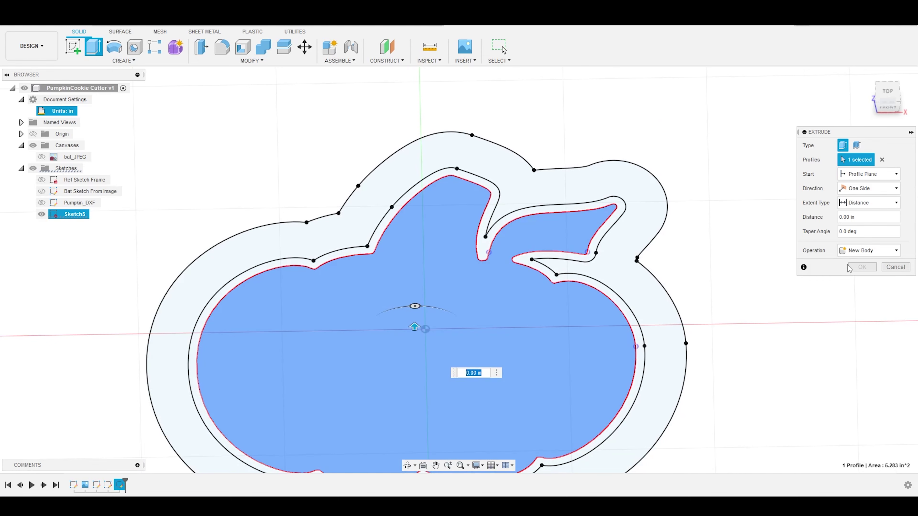
{"action": "left_click", "coordinate": [891, 267]}
{"action": "left_click", "coordinate": [95, 49]}
{"action": "left_click", "coordinate": [625, 210]}
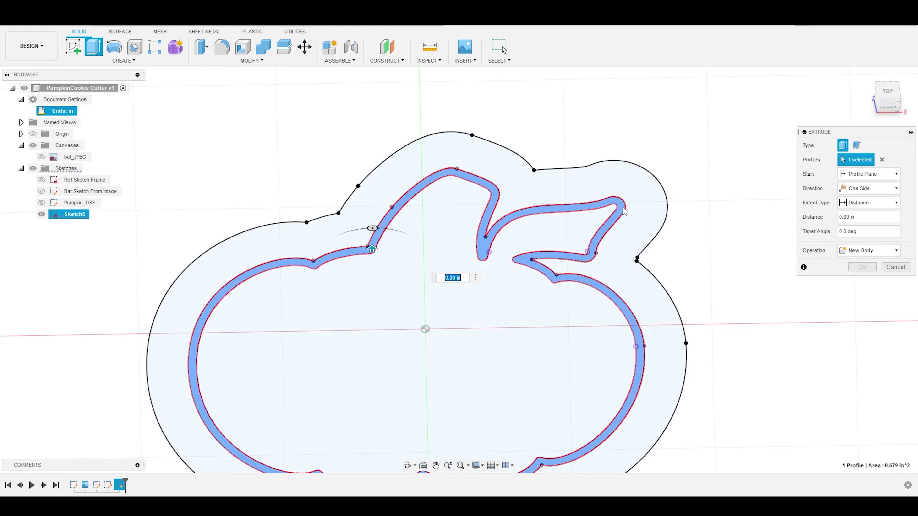
{"action": "scroll", "coordinate": [604, 242], "scroll_direction": "up", "scroll_amount": 2}
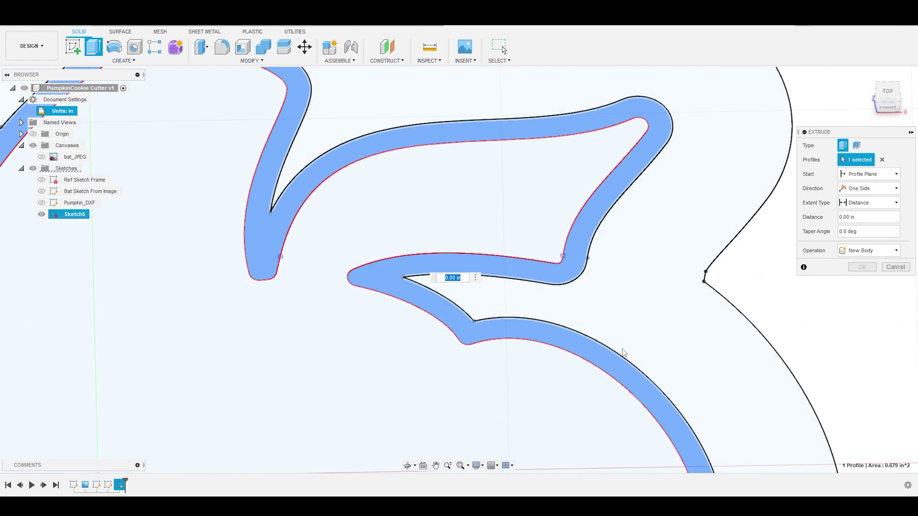
{"action": "scroll", "coordinate": [620, 350], "scroll_direction": "down", "scroll_amount": 3}
{"action": "scroll", "coordinate": [473, 312], "scroll_direction": "up", "scroll_amount": 5}
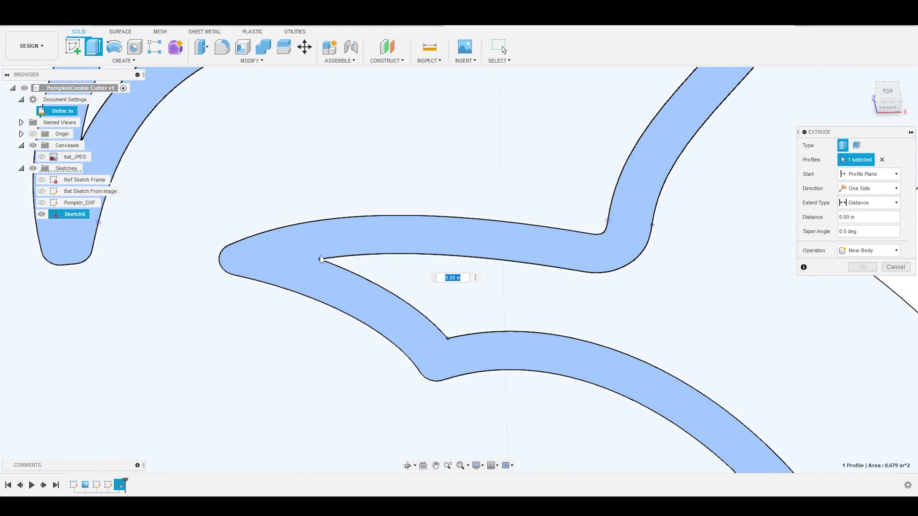
{"action": "scroll", "coordinate": [458, 343], "scroll_direction": "down", "scroll_amount": 5}
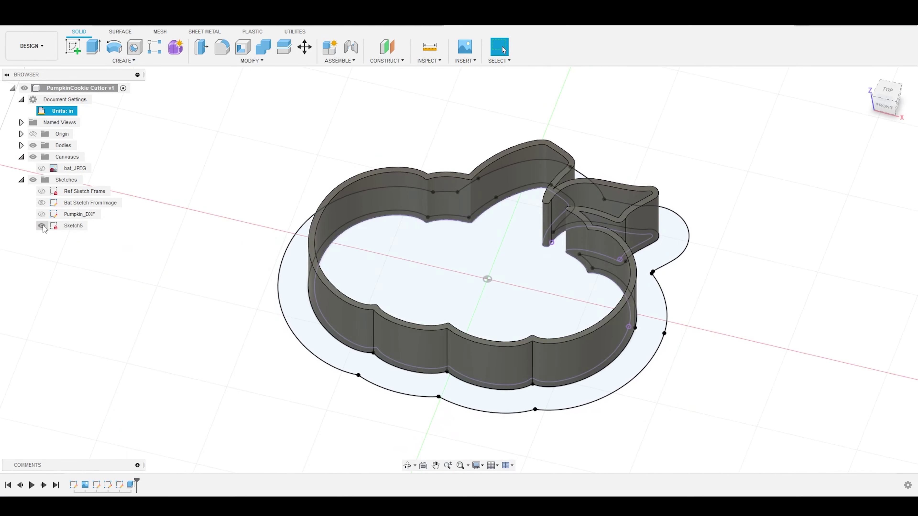
- Extrude the wide outer band around the cutter wall 0.10 in from the sketch, joined to the existing body
{"action": "left_click", "coordinate": [42, 226]}
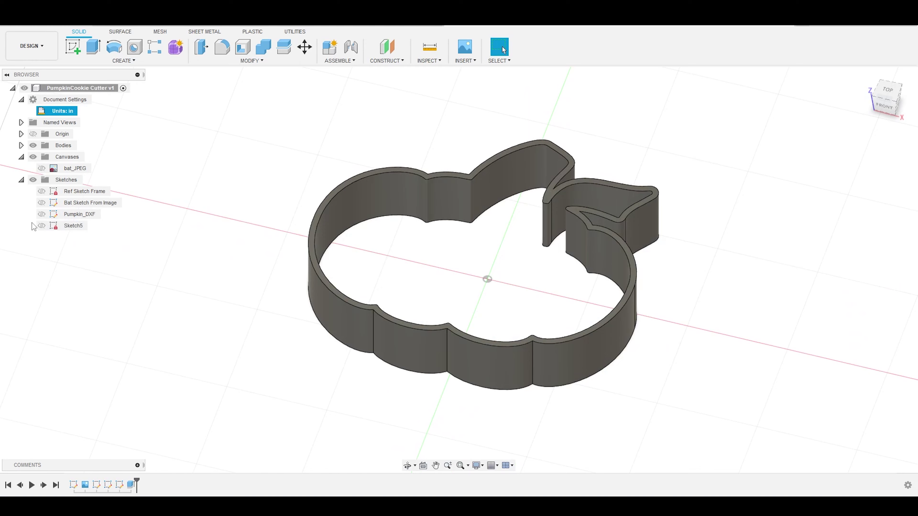
{"action": "left_click", "coordinate": [42, 226]}
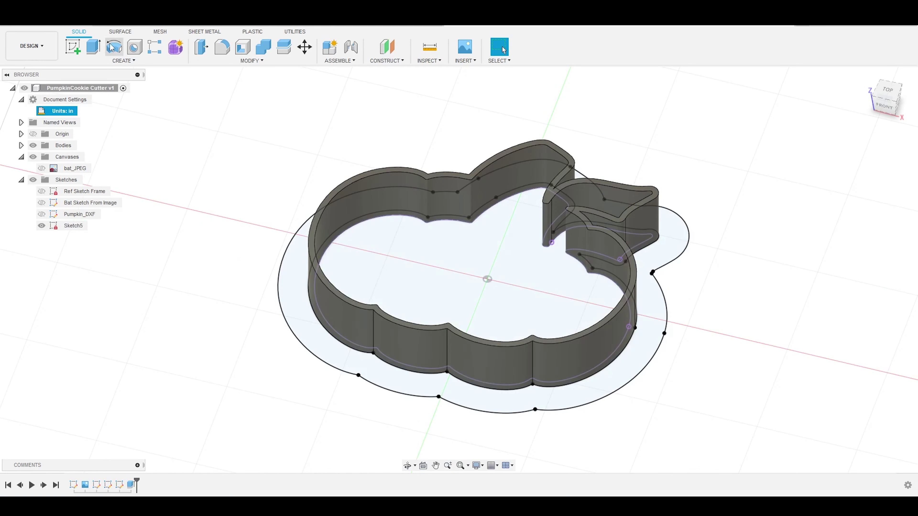
{"action": "left_click", "coordinate": [93, 48]}
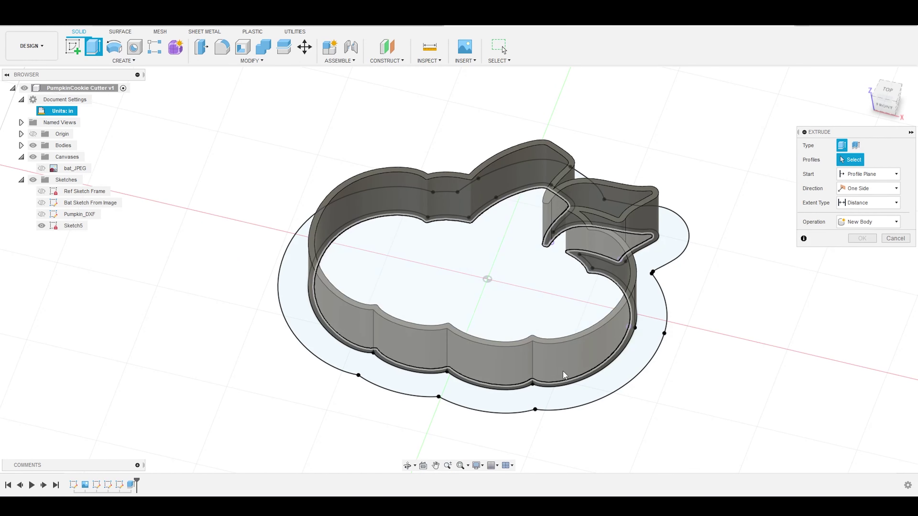
{"action": "left_click", "coordinate": [644, 347]}
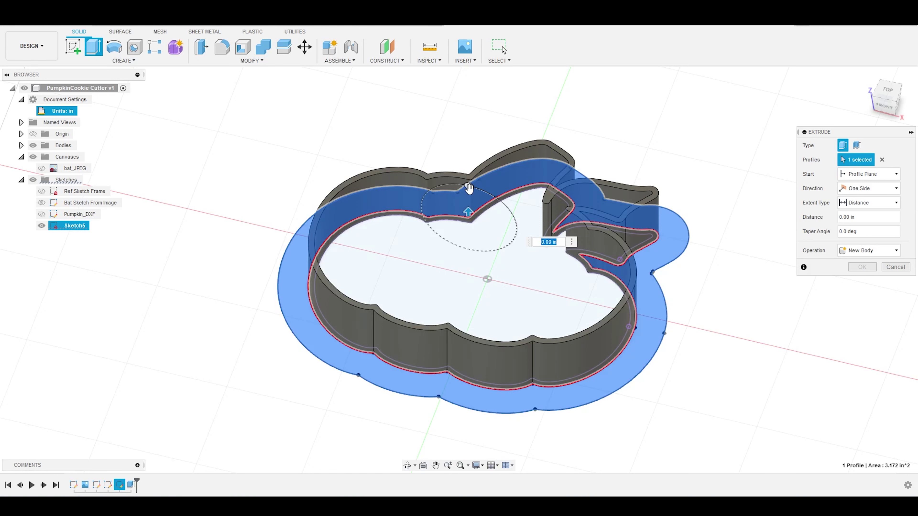
{"action": "left_click_drag", "start_coordinate": [469, 213], "coordinate": [468, 206]}
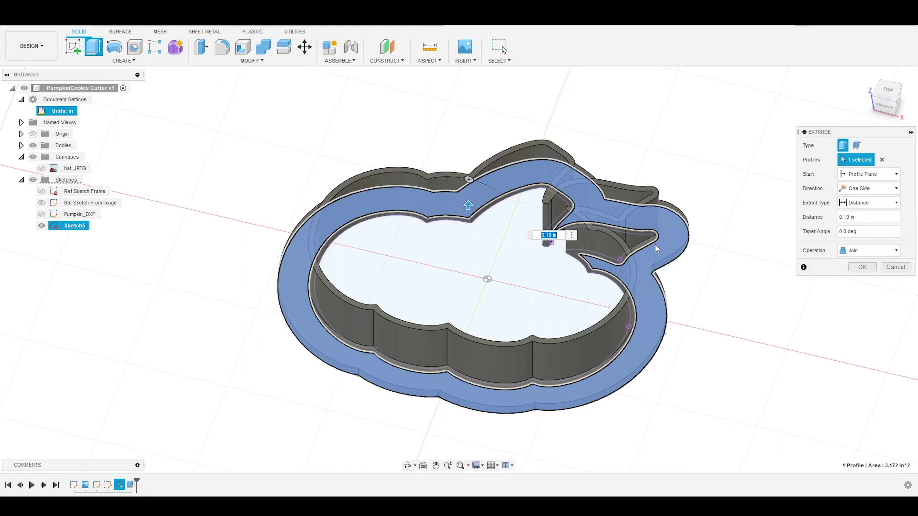
{"action": "left_click", "coordinate": [862, 268]}
{"action": "scroll", "coordinate": [690, 324], "scroll_direction": "down", "scroll_amount": 3}
- Rename the sketch holding the pumpkin offsets as Pumpkin Cutter and collapse the list of sketches
{"action": "right_click", "coordinate": [71, 225]}
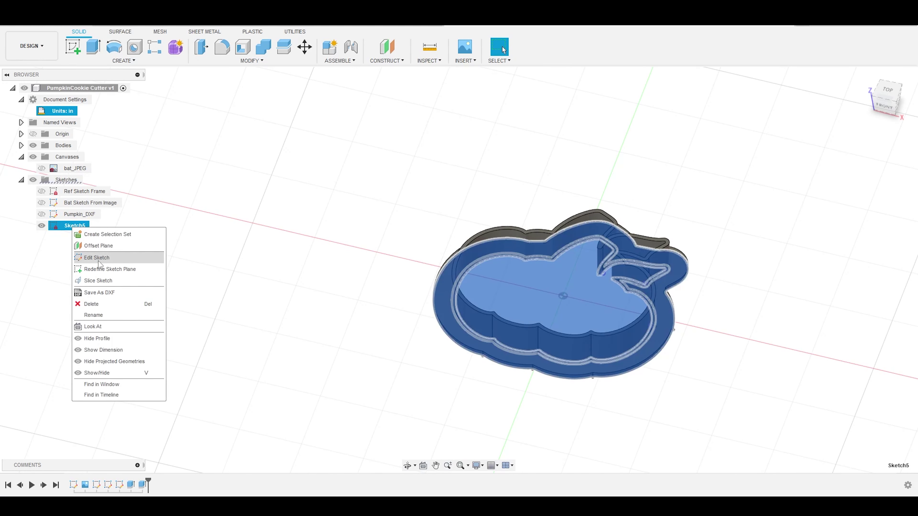
{"action": "left_click", "coordinate": [71, 226]}
{"action": "type", "text": "Pumpking"}
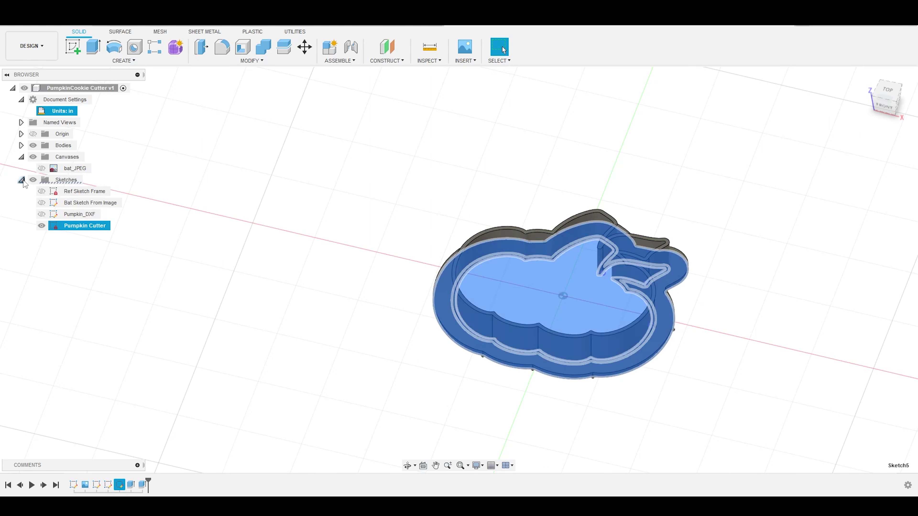
{"action": "left_click", "coordinate": [21, 180]}
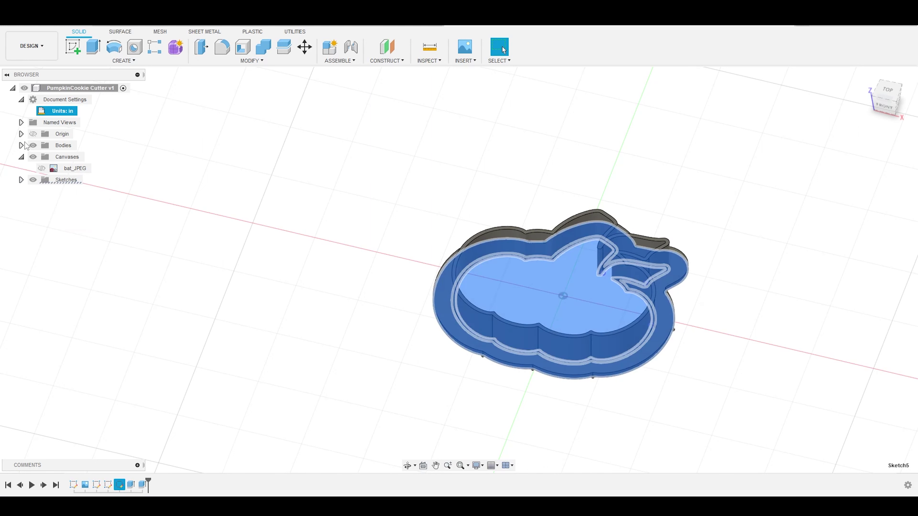
- Rename the extruded pumpkin body as Pumpkin Cutter
{"action": "left_click", "coordinate": [22, 145]}
{"action": "left_click", "coordinate": [64, 156]}
{"action": "double_click", "coordinate": [63, 157]}
{"action": "type", "text": "Pumpkin Cutter"}
{"action": "key", "text": "Return"}
{"action": "left_click", "coordinate": [756, 194]}
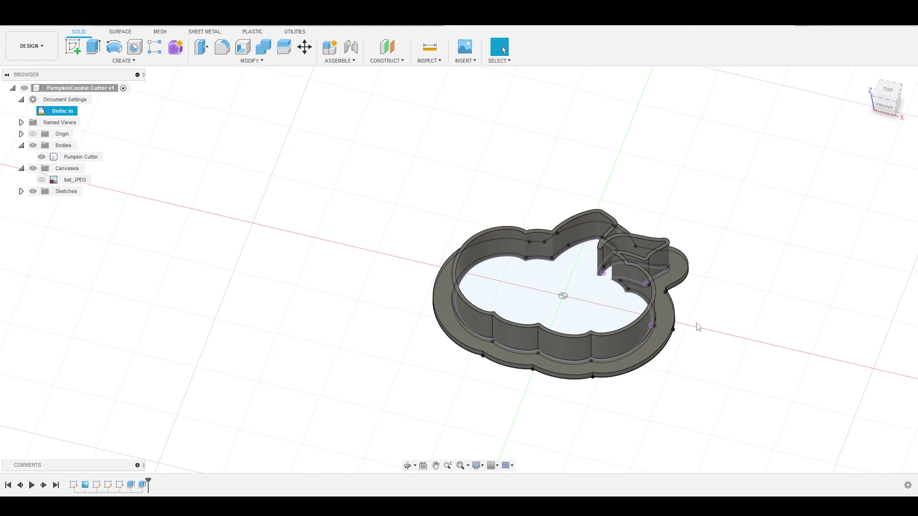
- Hide the Pumpkin Cutter sketch and view the finished cutter body with its flange
{"action": "mouse_move", "coordinate": [704, 312]}
{"action": "middle_mouse_down", "text": "shift"}
{"action": "mouse_move", "coordinate": [569, 281]}
{"action": "mouse_move", "coordinate": [614, 326]}
{"action": "mouse_move", "coordinate": [636, 300]}
{"action": "middle_mouse_up", "text": "shift"}
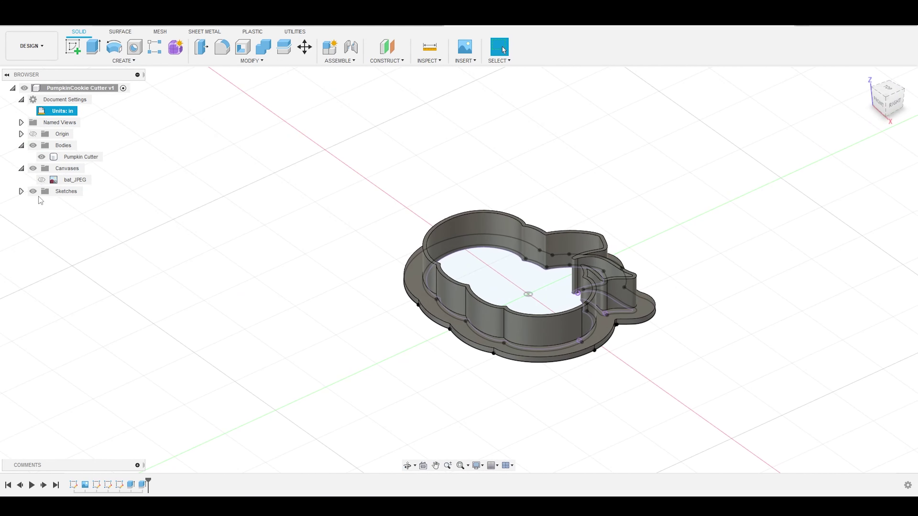
{"action": "left_click", "coordinate": [23, 192]}
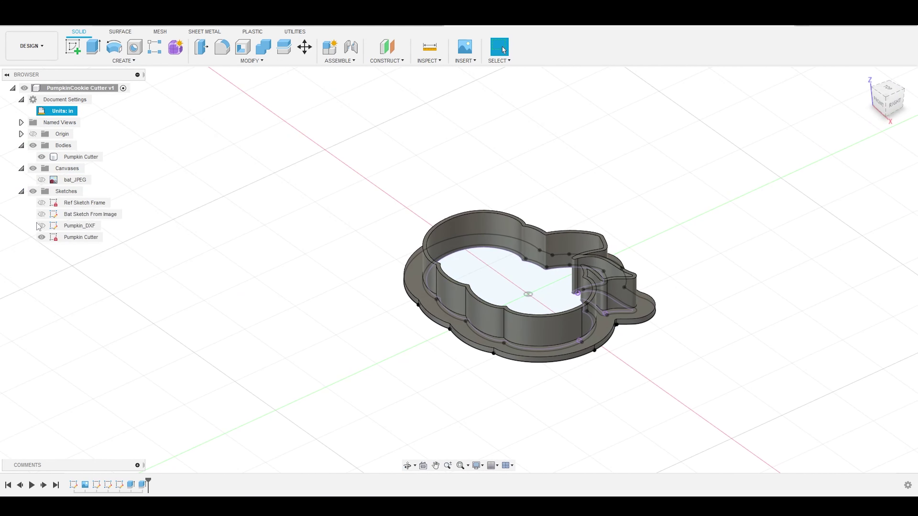
{"action": "left_click", "coordinate": [41, 237]}
{"action": "scroll", "coordinate": [618, 291], "scroll_direction": "down", "scroll_amount": 2}
{"action": "scroll", "coordinate": [564, 338], "scroll_direction": "up", "scroll_amount": 4}
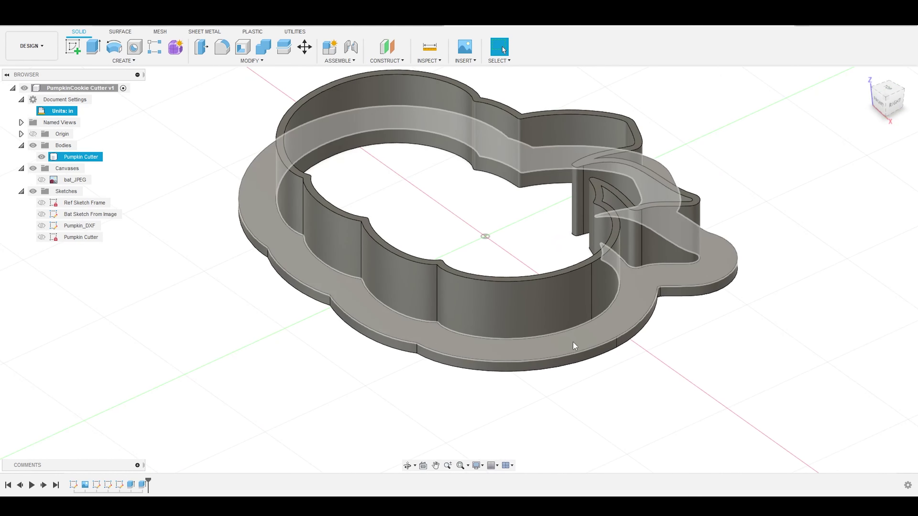
{"action": "middle_click_drag", "start_coordinate": [574, 341], "coordinate": [596, 314], "text": "shift"}
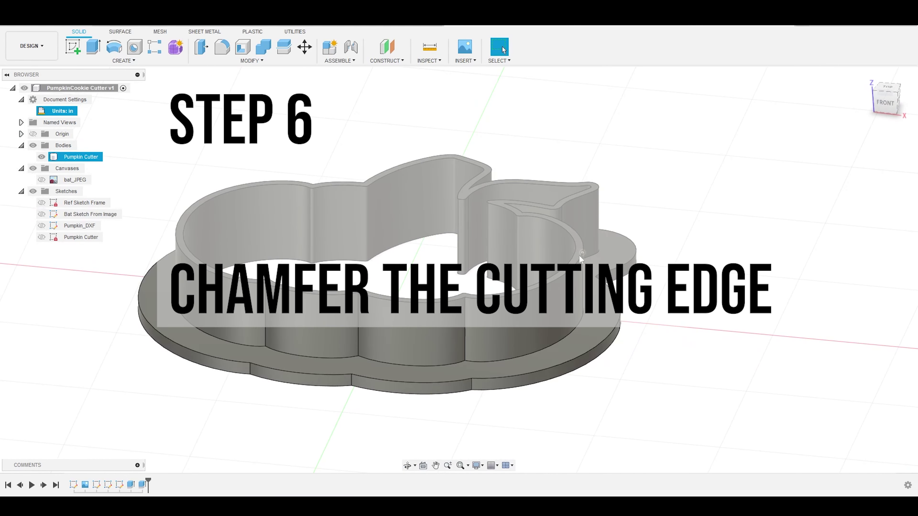
{"action": "left_click", "coordinate": [680, 205]}
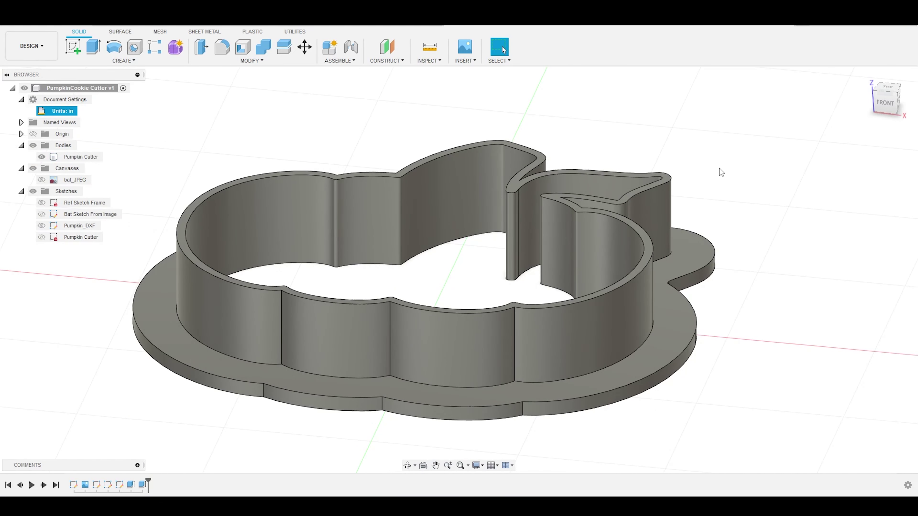
- Start a chamfer and select all the outer top edges around the pumpkin cutter wall, including the stem and leaf
{"action": "left_click", "coordinate": [244, 60]}
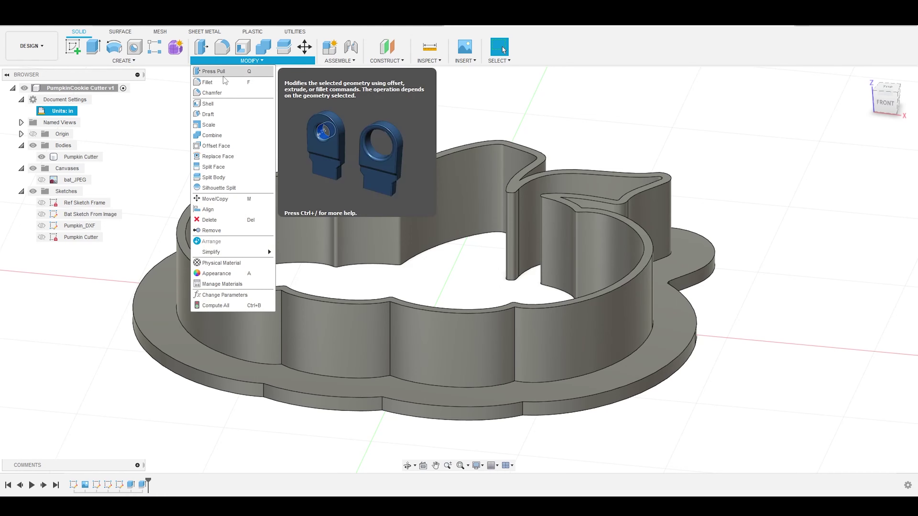
{"action": "left_click", "coordinate": [217, 93]}
{"action": "left_click", "coordinate": [659, 177]}
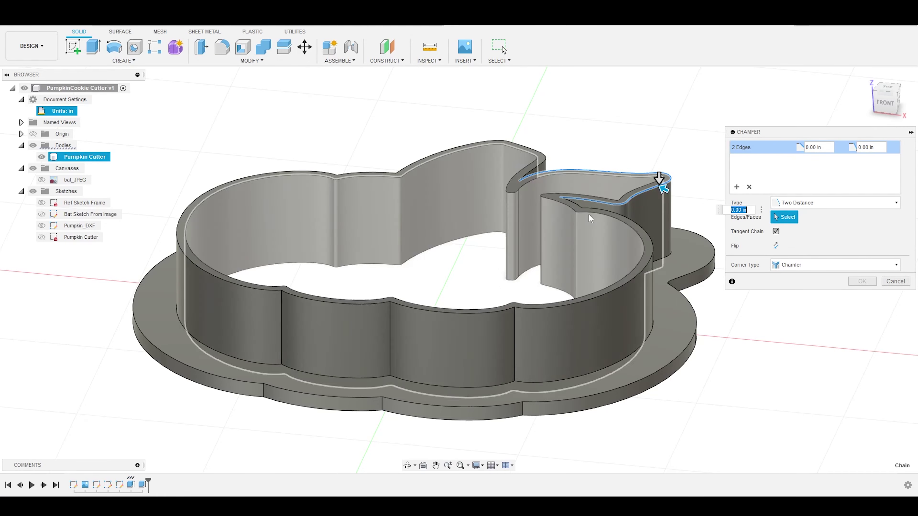
{"action": "middle_click_drag", "start_coordinate": [658, 177], "coordinate": [449, 289], "text": "shift"}
{"action": "left_click", "coordinate": [570, 308]}
{"action": "left_click", "coordinate": [516, 292]}
{"action": "left_click", "coordinate": [555, 277]}
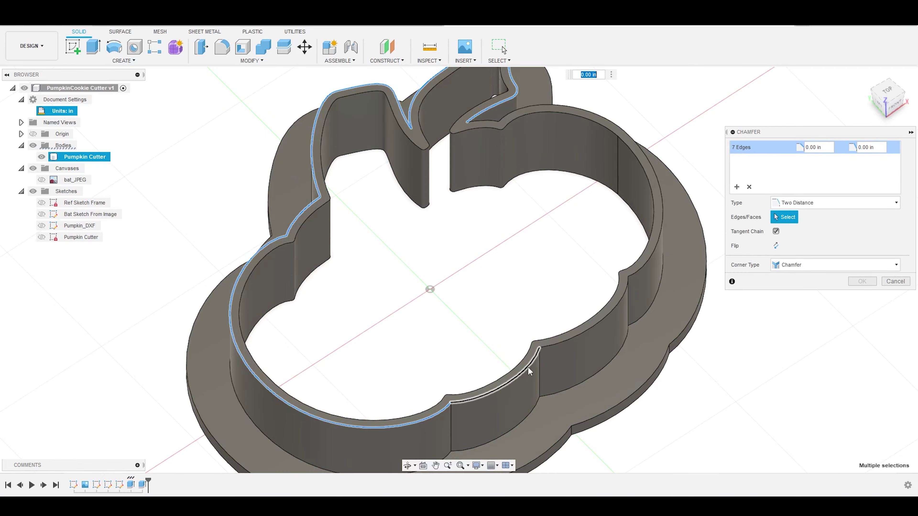
{"action": "left_click", "coordinate": [536, 368]}
{"action": "left_click", "coordinate": [614, 300]}
{"action": "left_click", "coordinate": [637, 271]}
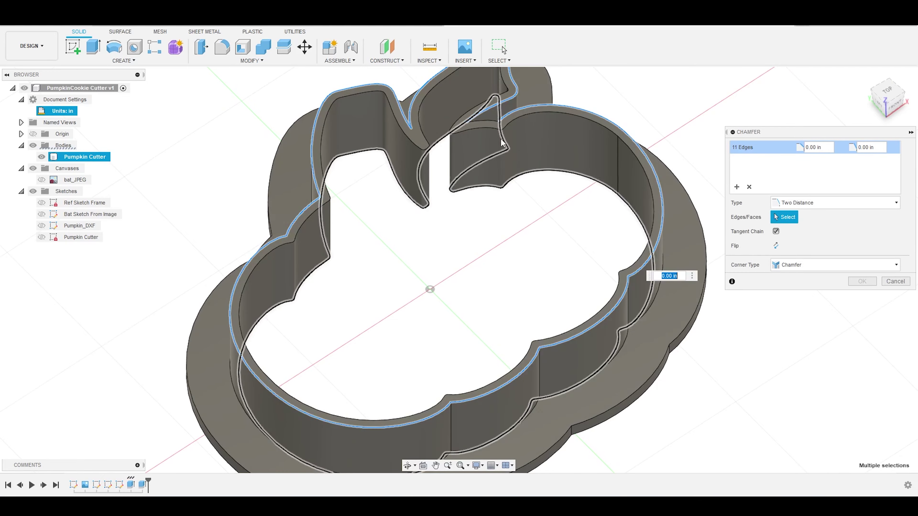
{"action": "left_click", "coordinate": [486, 123]}
{"action": "middle_click_drag", "start_coordinate": [500, 237], "coordinate": [636, 217], "text": "shift"}
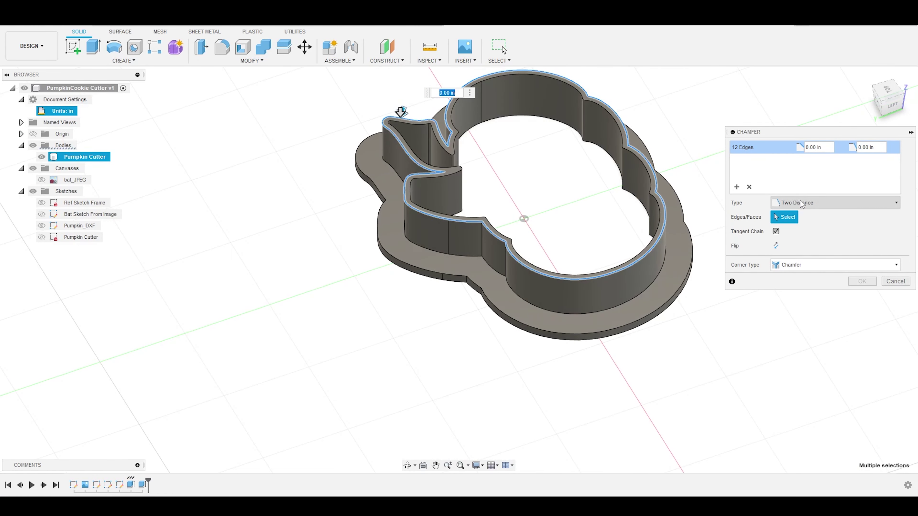
- Make it a Two Distance chamfer with a first distance of 0.02 in
{"action": "left_click", "coordinate": [809, 205]}
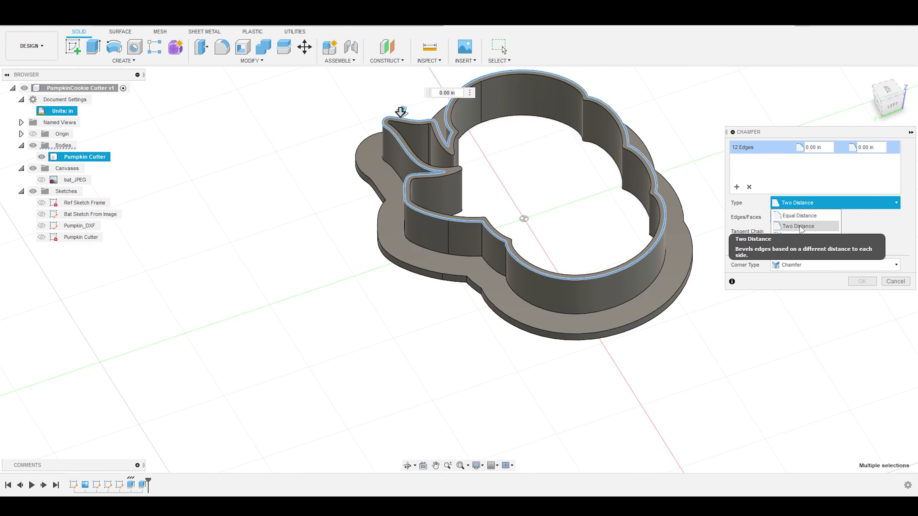
{"action": "left_click", "coordinate": [800, 227]}
{"action": "left_click", "coordinate": [826, 148]}
{"action": "type", "text": ".2"}
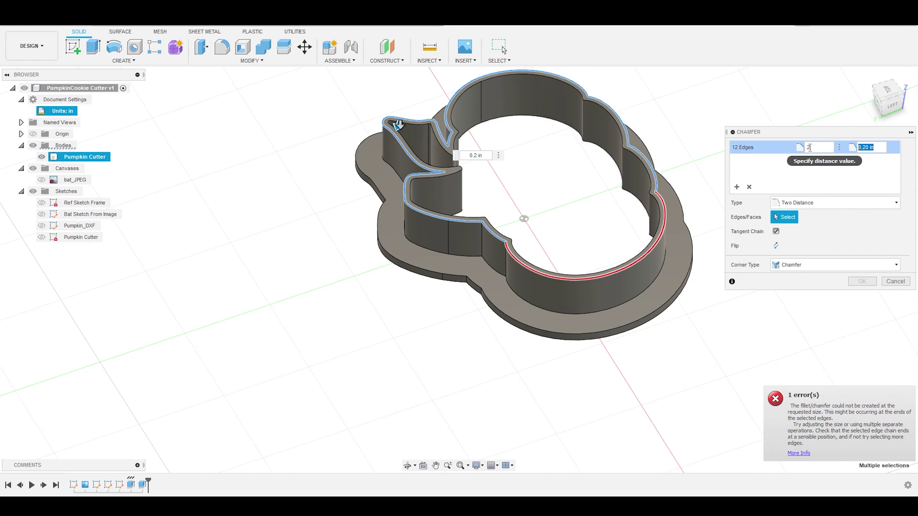
{"action": "left_click_drag", "start_coordinate": [827, 148], "coordinate": [810, 148]}
{"action": "type", "text": ".0"}
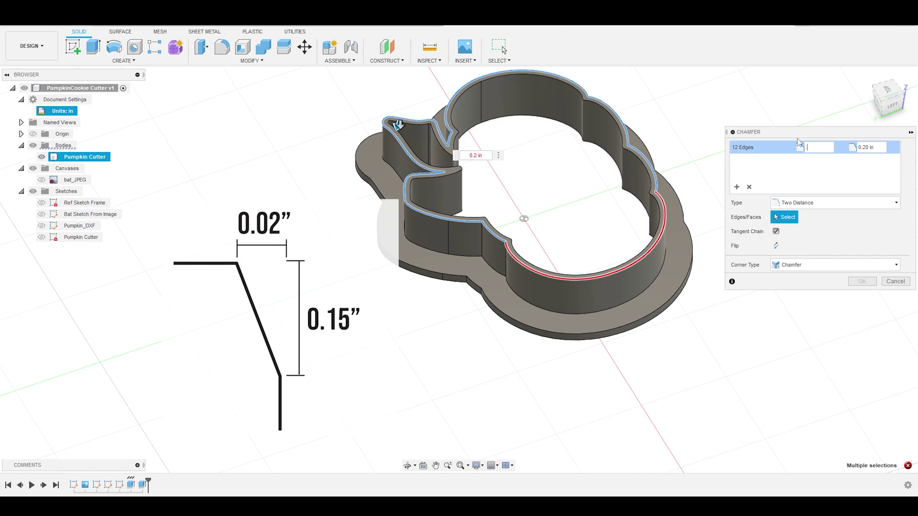
{"action": "type", "text": "2"}
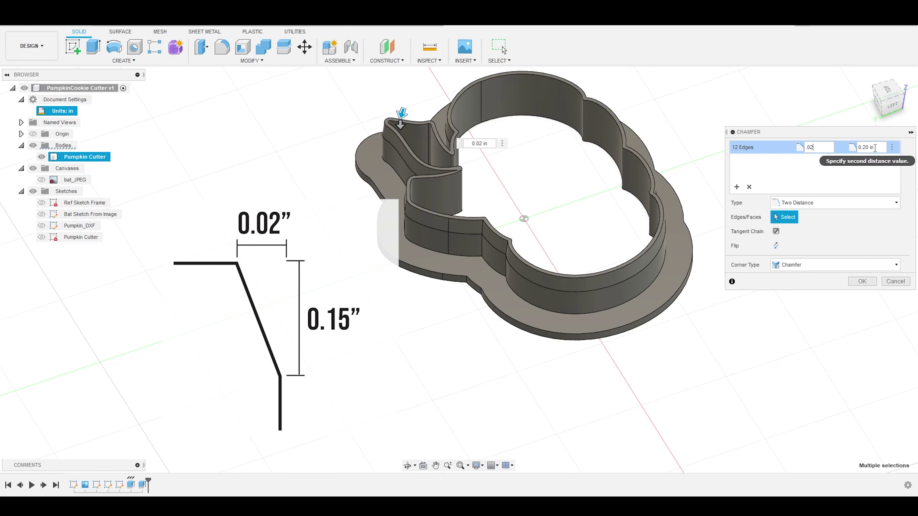
- Set the chamfer's second distance to 0.15 in and apply it to the cutting edge
{"action": "left_click", "coordinate": [868, 147]}
{"action": "type", "text": "1"}
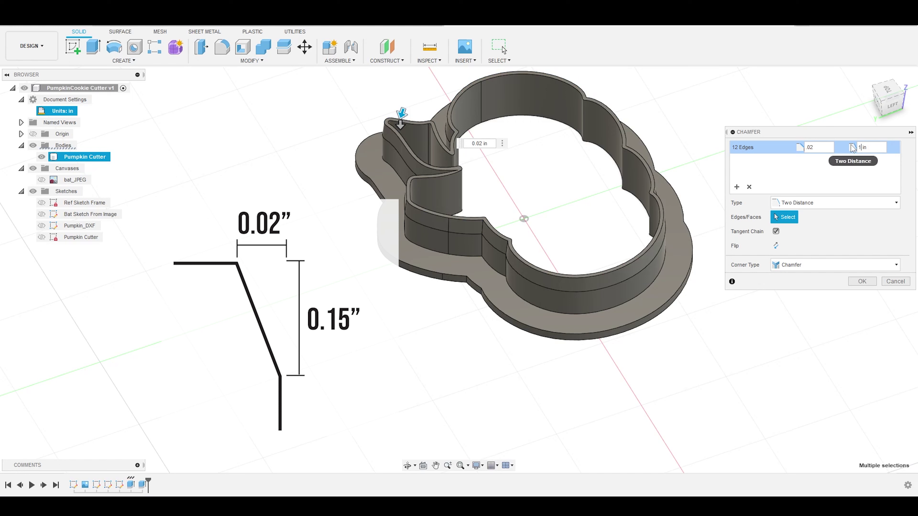
{"action": "key", "text": "Return"}
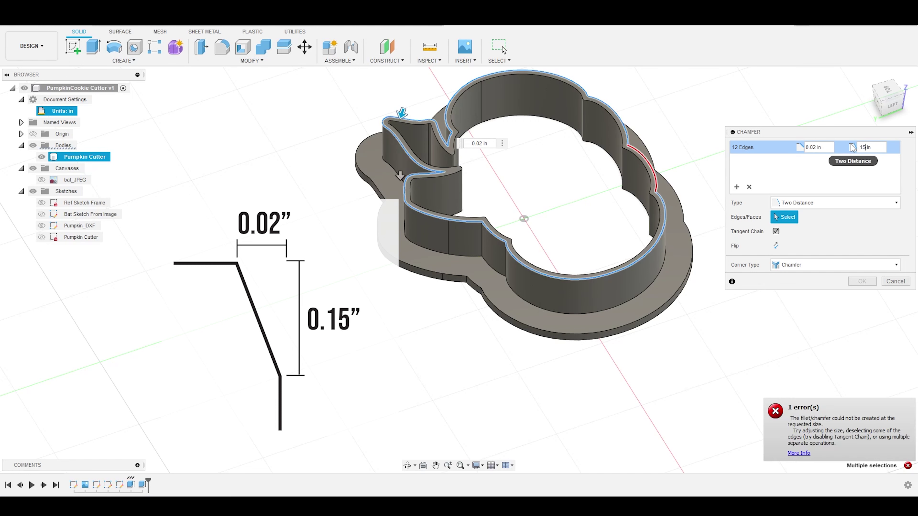
{"action": "scroll", "coordinate": [401, 147], "scroll_direction": "down", "scroll_amount": 3}
{"action": "scroll", "coordinate": [400, 146], "scroll_direction": "up", "scroll_amount": 5}
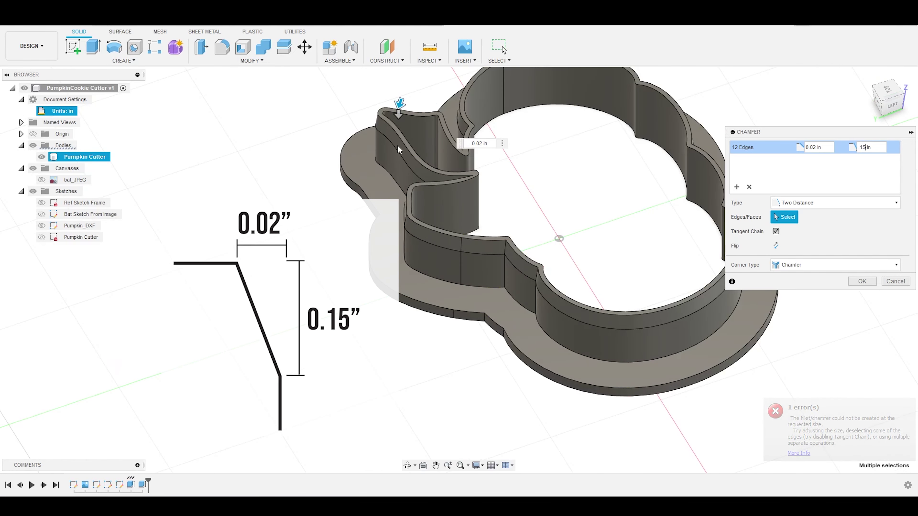
{"action": "key", "text": "Return"}
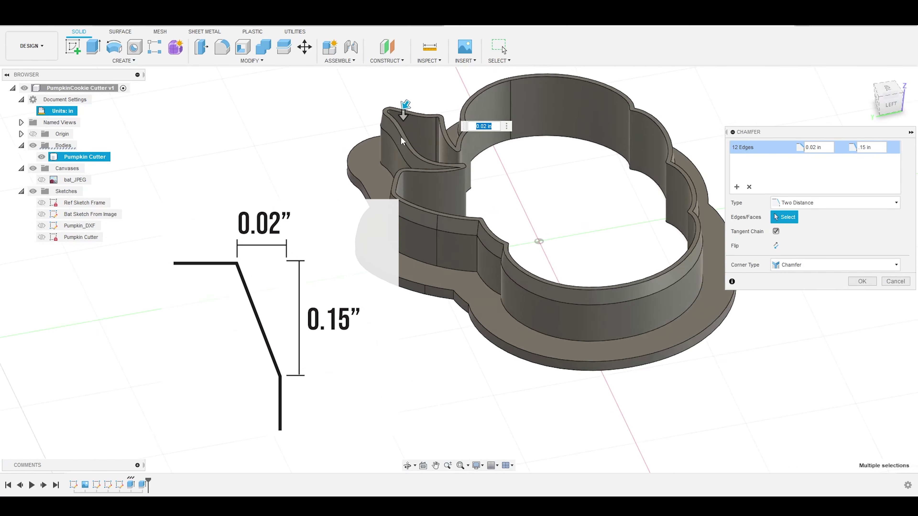
{"action": "scroll", "coordinate": [400, 137], "scroll_direction": "up", "scroll_amount": 5}
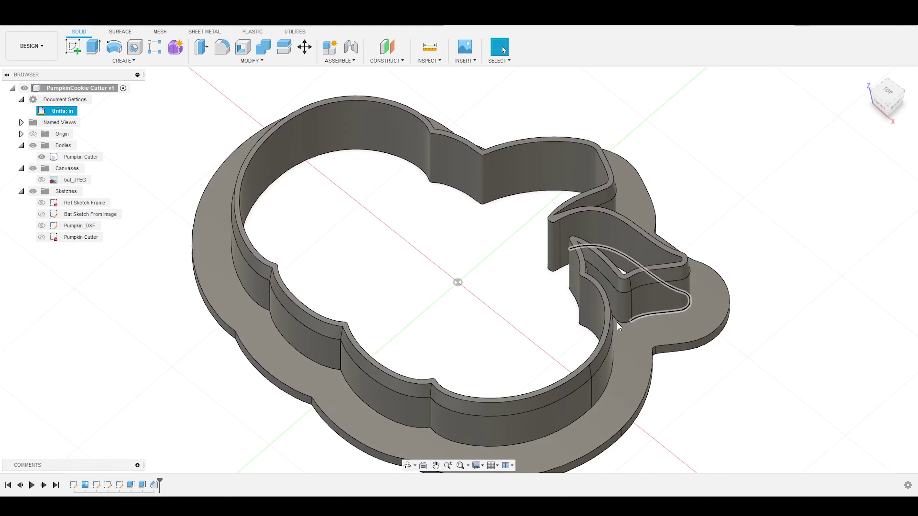
{"action": "middle_click_drag", "start_coordinate": [617, 323], "coordinate": [585, 334], "text": "shift"}
{"action": "scroll", "coordinate": [723, 319], "scroll_direction": "down", "scroll_amount": 3}
{"action": "scroll", "coordinate": [475, 400], "scroll_direction": "up", "scroll_amount": 7}
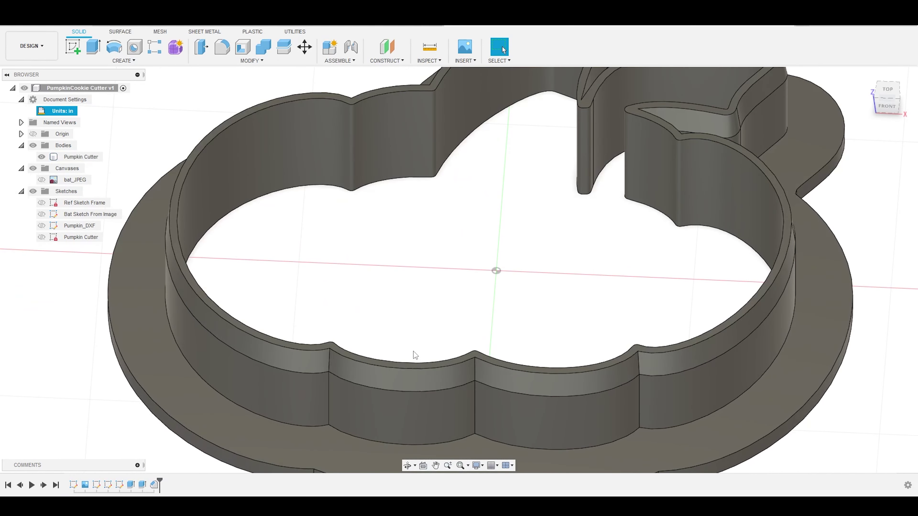
- Open the Pumpkin Cutter sketch to examine its wall and flange offset dimensions, and finish the sketch
{"action": "scroll", "coordinate": [413, 351], "scroll_direction": "down", "scroll_amount": 5}
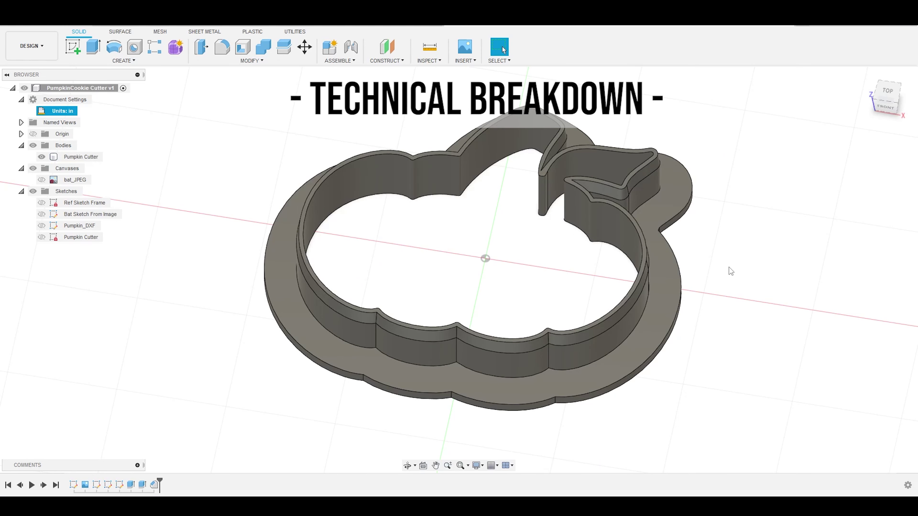
{"action": "scroll", "coordinate": [729, 268], "scroll_direction": "up", "scroll_amount": 2}
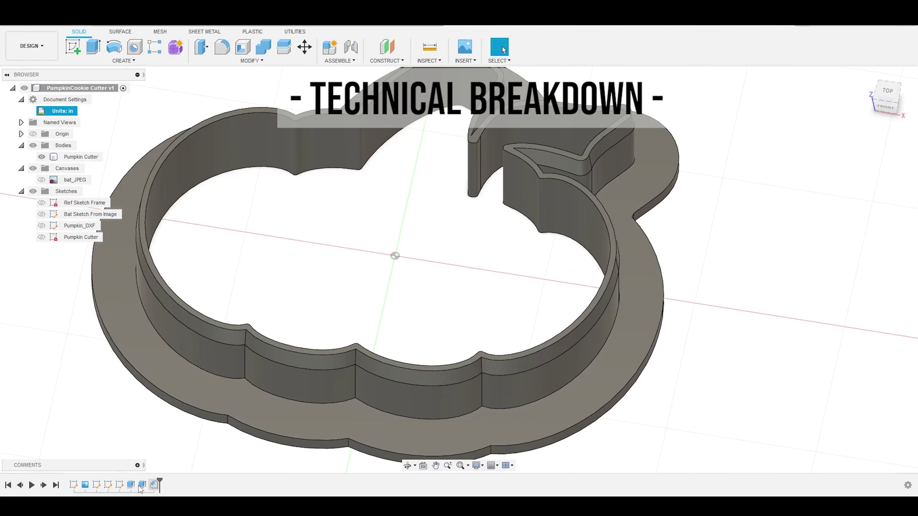
{"action": "scroll", "coordinate": [784, 314], "scroll_direction": "down", "scroll_amount": 2}
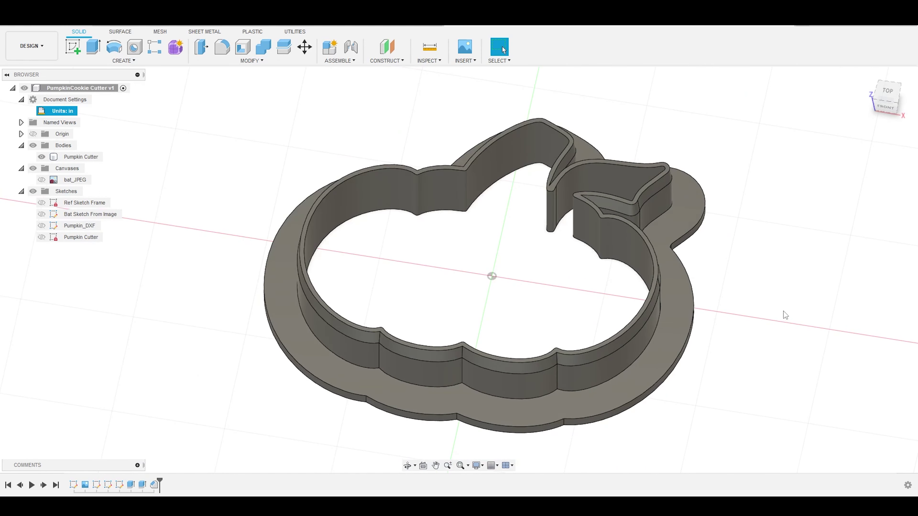
{"action": "double_click", "coordinate": [120, 485]}
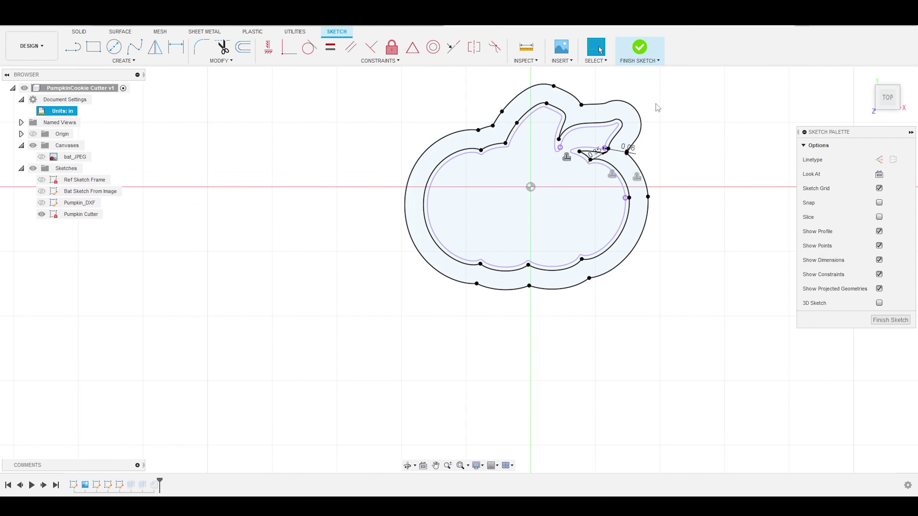
{"action": "scroll", "coordinate": [551, 161], "scroll_direction": "up", "scroll_amount": 5}
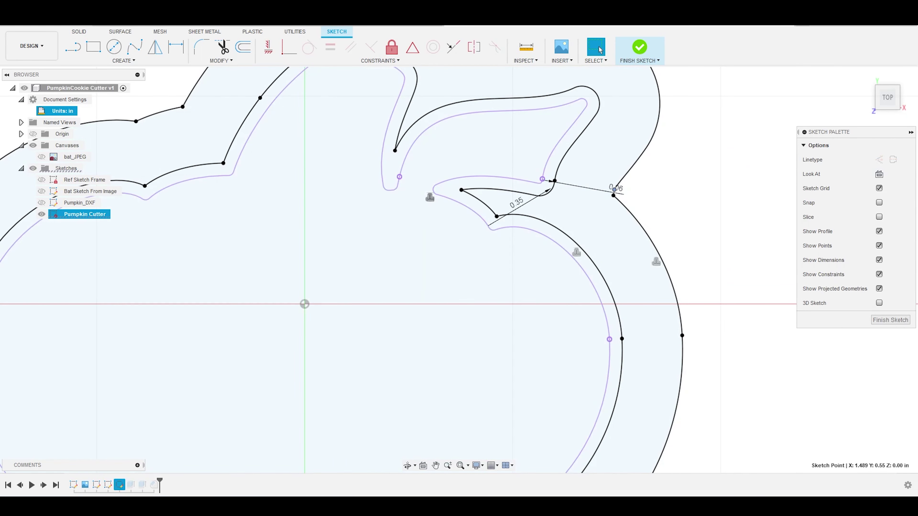
{"action": "left_click", "coordinate": [640, 49]}
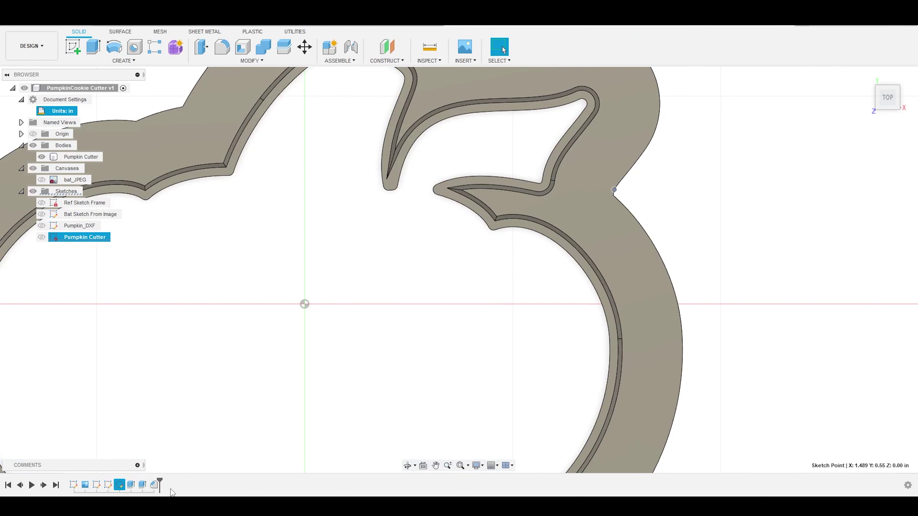
- Reopen the cutting-edge chamfer feature to review its two distances and close it with the same settings
{"action": "right_click", "coordinate": [155, 486]}
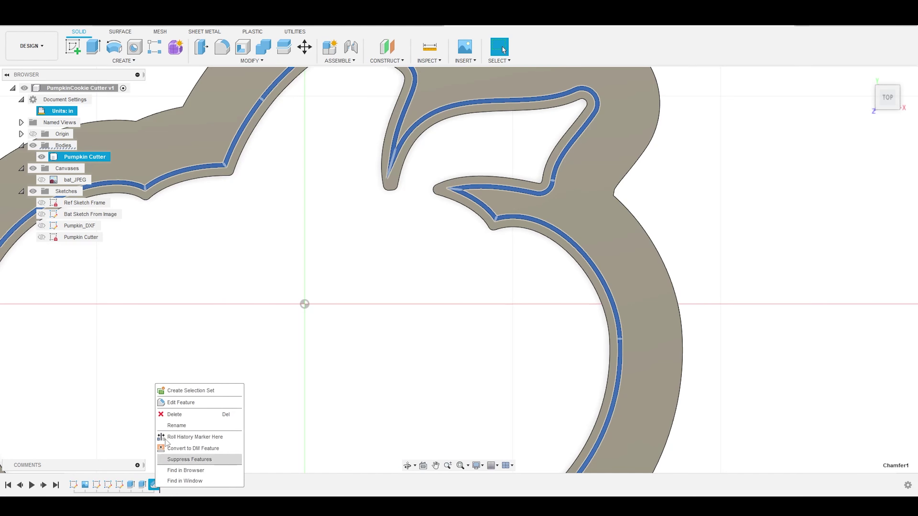
{"action": "left_click", "coordinate": [177, 403]}
{"action": "scroll", "coordinate": [595, 299], "scroll_direction": "down", "scroll_amount": 3}
{"action": "scroll", "coordinate": [595, 297], "scroll_direction": "down", "scroll_amount": 1}
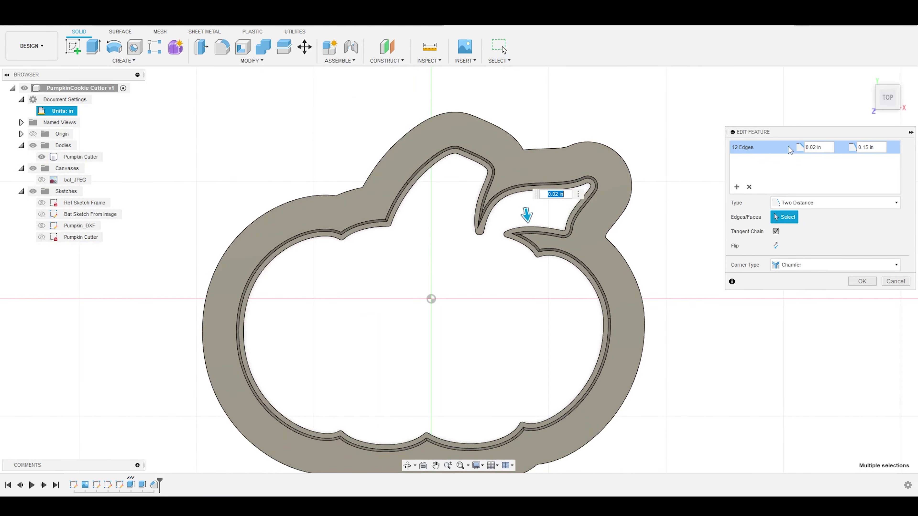
{"action": "left_click", "coordinate": [862, 282]}
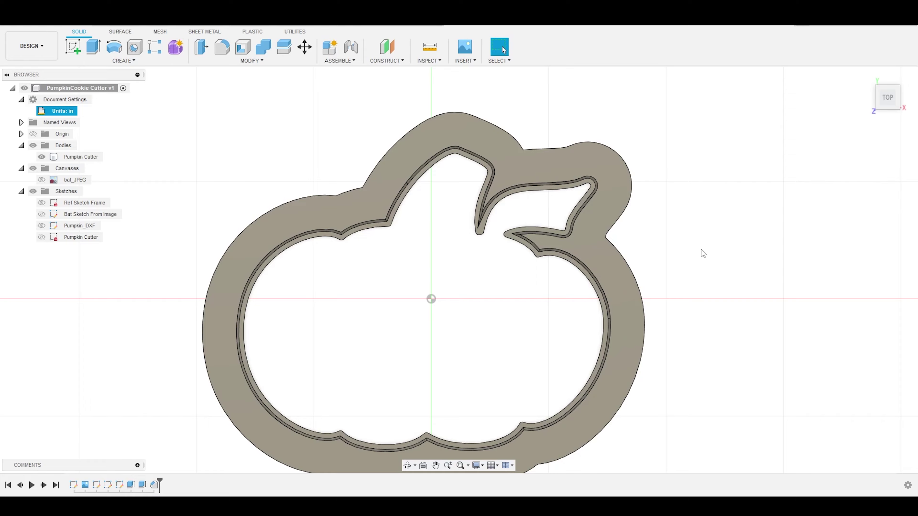
- Examine the remaining thickness of the chamfered cutting edge from above, around the stem, leaf and upper outline
{"action": "scroll", "coordinate": [700, 252], "scroll_direction": "up", "scroll_amount": 10}
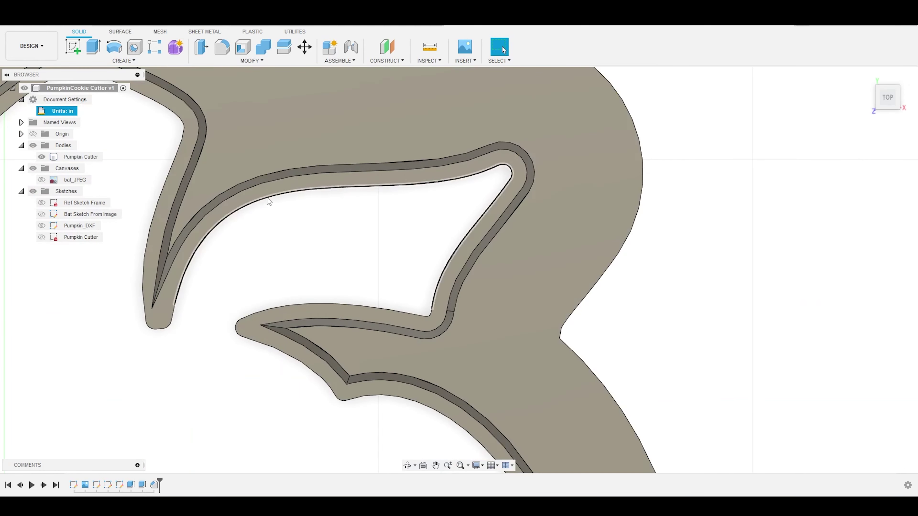
{"action": "scroll", "coordinate": [256, 195], "scroll_direction": "up", "scroll_amount": 3}
{"action": "scroll", "coordinate": [328, 337], "scroll_direction": "down", "scroll_amount": 5}
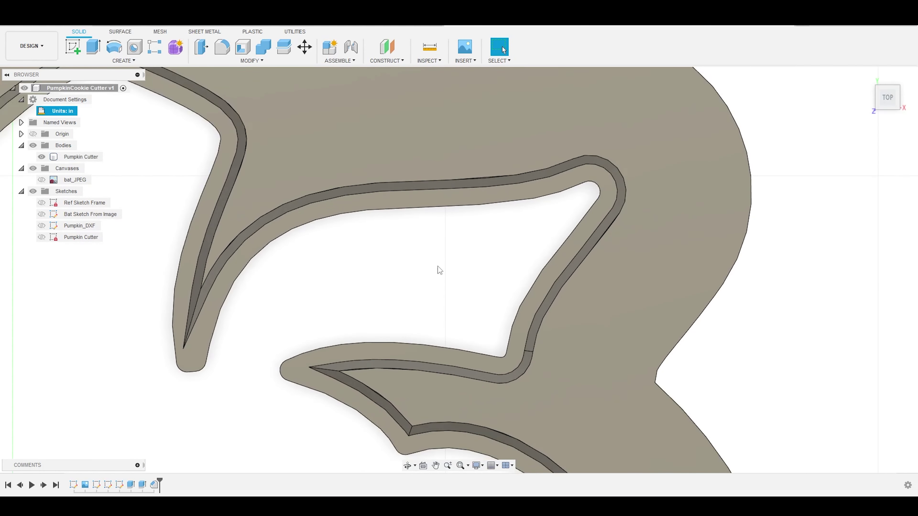
{"action": "scroll", "coordinate": [475, 253], "scroll_direction": "down", "scroll_amount": 3}
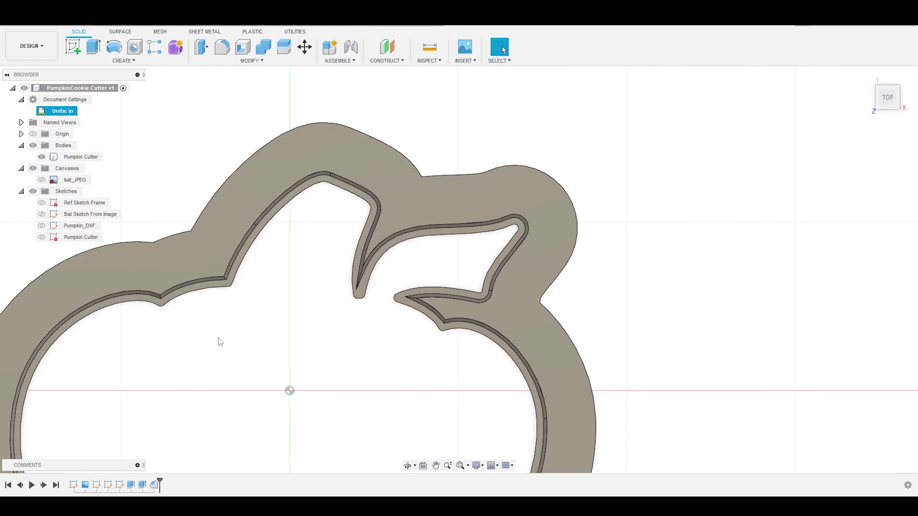
{"action": "scroll", "coordinate": [220, 329], "scroll_direction": "up", "scroll_amount": 3}
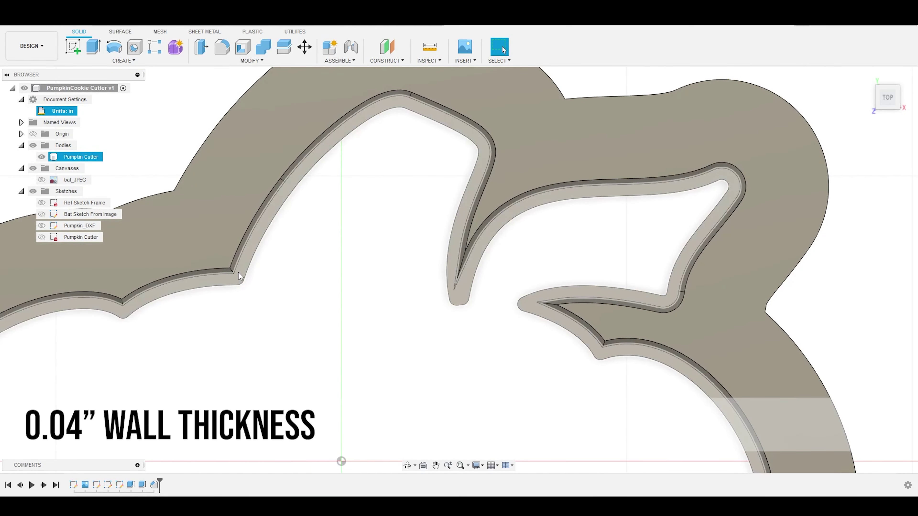
{"action": "scroll", "coordinate": [237, 279], "scroll_direction": "down", "scroll_amount": 10}
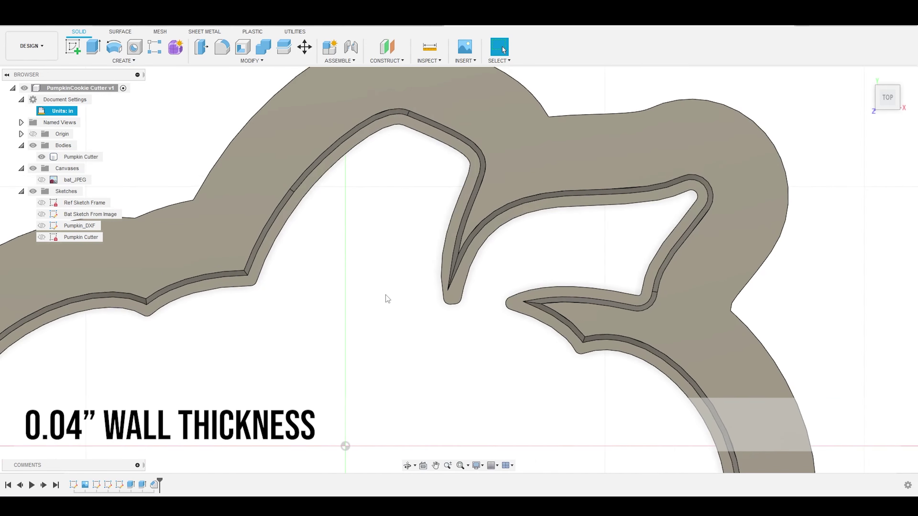
{"action": "scroll", "coordinate": [587, 341], "scroll_direction": "down", "scroll_amount": 2}
{"action": "scroll", "coordinate": [348, 443], "scroll_direction": "up", "scroll_amount": 4}
{"action": "scroll", "coordinate": [707, 152], "scroll_direction": "up", "scroll_amount": 3}
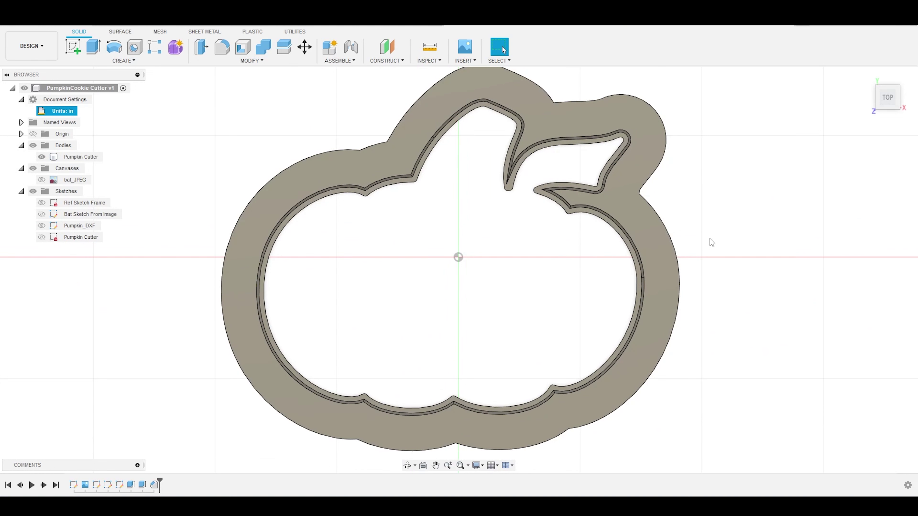
- Inspect the finished pumpkin cutter in 3D from several angles, checking the chamfered edge, wall and flange
{"action": "middle_click_drag", "start_coordinate": [698, 320], "coordinate": [689, 270], "text": "shift"}
{"action": "scroll", "coordinate": [717, 251], "scroll_direction": "up", "scroll_amount": 3}
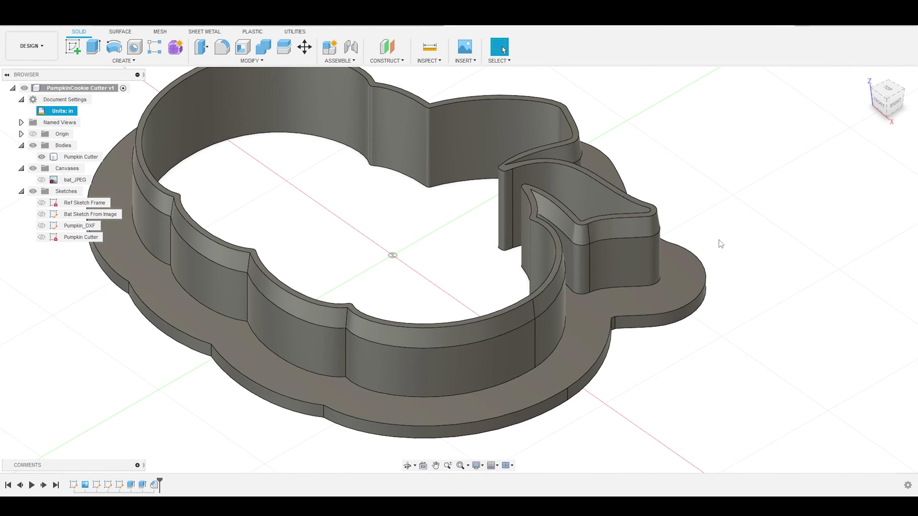
{"action": "scroll", "coordinate": [717, 240], "scroll_direction": "down", "scroll_amount": 5}
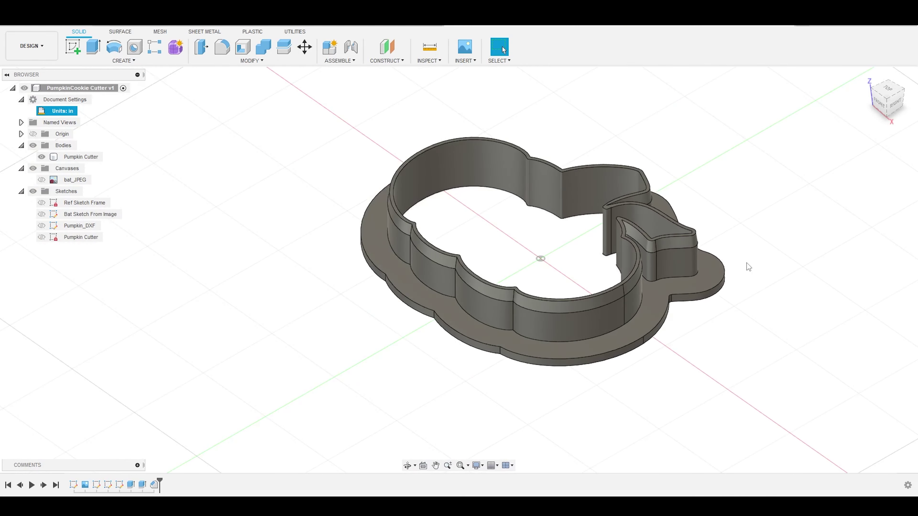
{"action": "middle_click_drag", "start_coordinate": [689, 326], "coordinate": [663, 295], "text": "shift"}
{"action": "scroll", "coordinate": [685, 266], "scroll_direction": "up", "scroll_amount": 3}
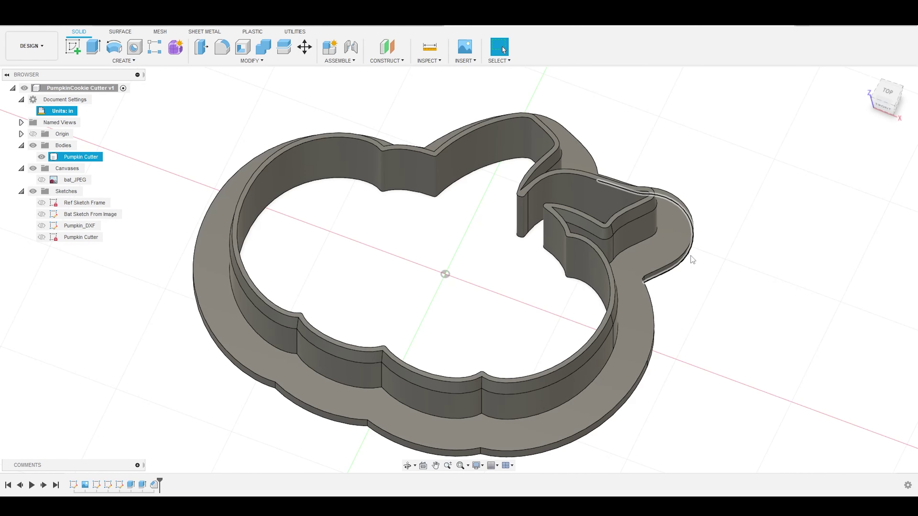
{"action": "scroll", "coordinate": [646, 235], "scroll_direction": "up", "scroll_amount": 2}
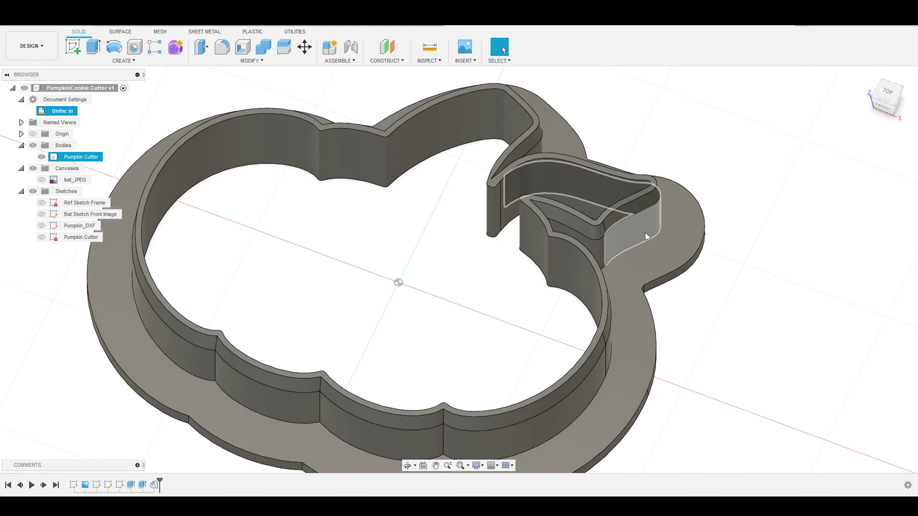
{"action": "scroll", "coordinate": [825, 155], "scroll_direction": "down", "scroll_amount": 5}
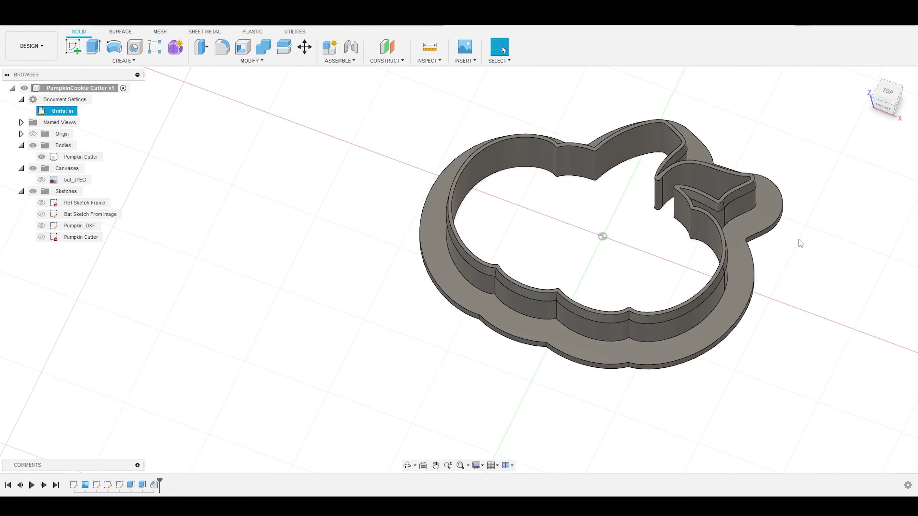
{"action": "middle_click_drag", "start_coordinate": [797, 242], "coordinate": [697, 260], "text": "shift"}
{"action": "scroll", "coordinate": [699, 264], "scroll_direction": "down", "scroll_amount": 2}
{"action": "scroll", "coordinate": [741, 310], "scroll_direction": "up", "scroll_amount": 5}
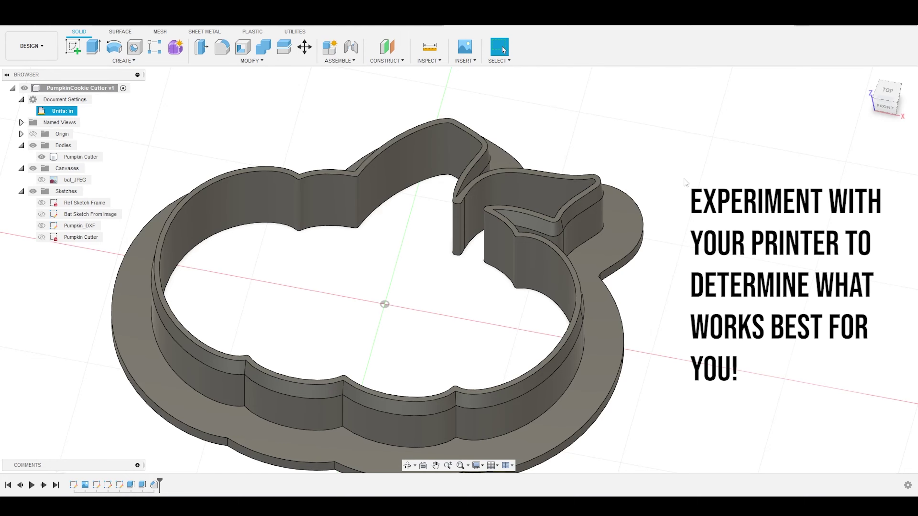
{"action": "scroll", "coordinate": [694, 238], "scroll_direction": "down", "scroll_amount": 3}
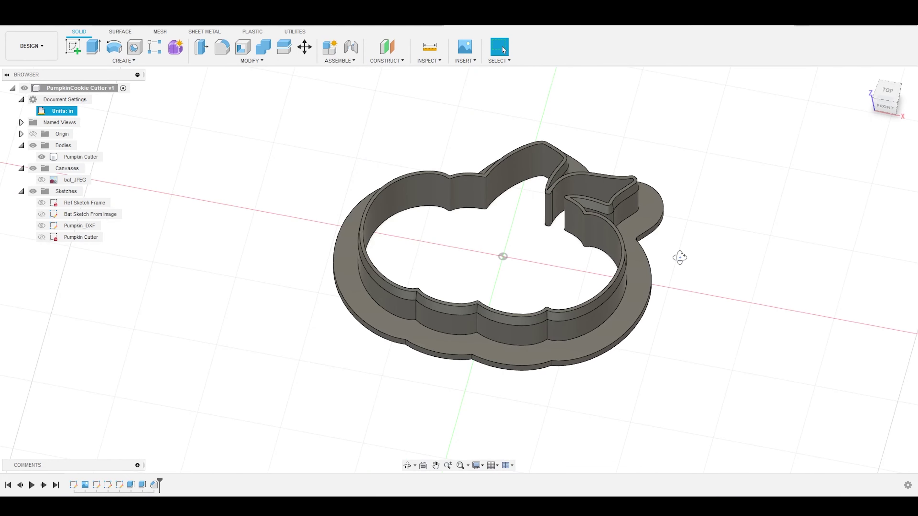
{"action": "middle_click_drag", "start_coordinate": [679, 258], "coordinate": [698, 263], "text": "shift"}
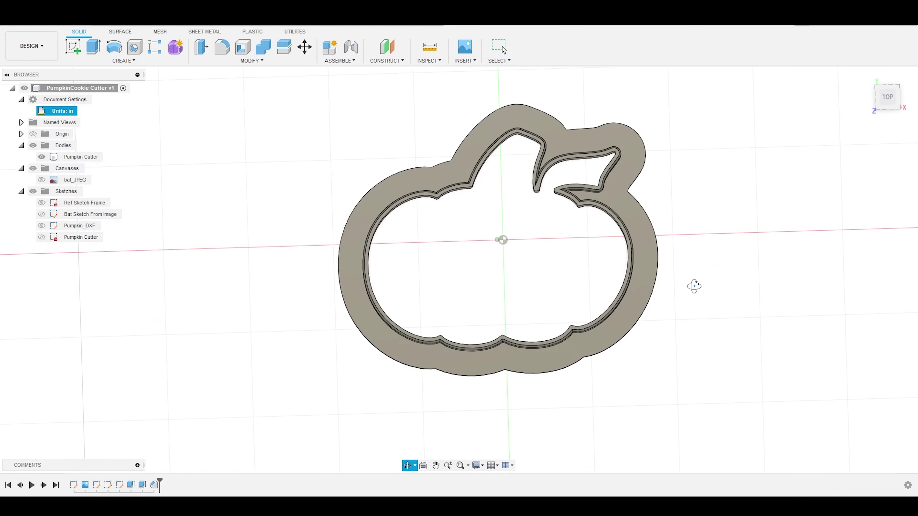
{"action": "middle_click_drag", "start_coordinate": [694, 286], "coordinate": [468, 135], "text": "shift"}
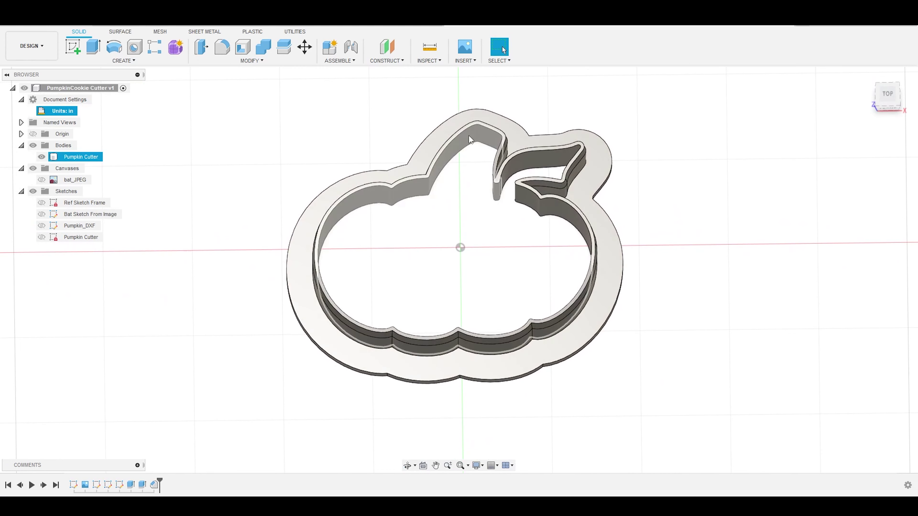
- Export the pumpkin cutter design as an STL file named PumpkinCookie Cutter v1
{"action": "left_click", "coordinate": [312, 125]}
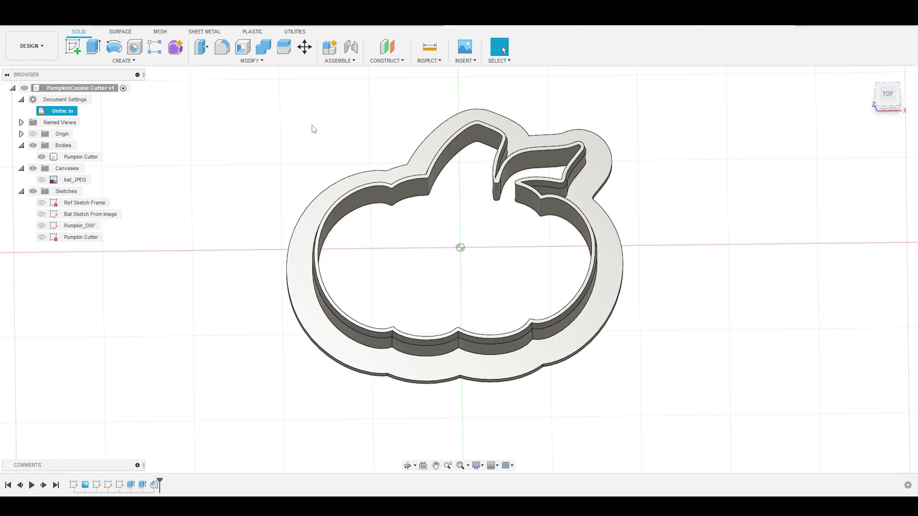
{"action": "left_click", "coordinate": [29, 25]}
{"action": "left_click", "coordinate": [37, 149]}
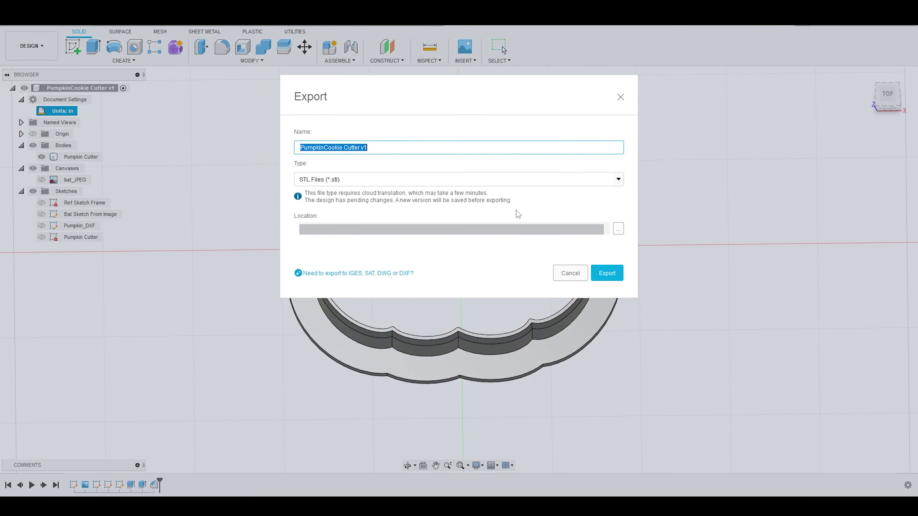
{"action": "left_click", "coordinate": [593, 277]}
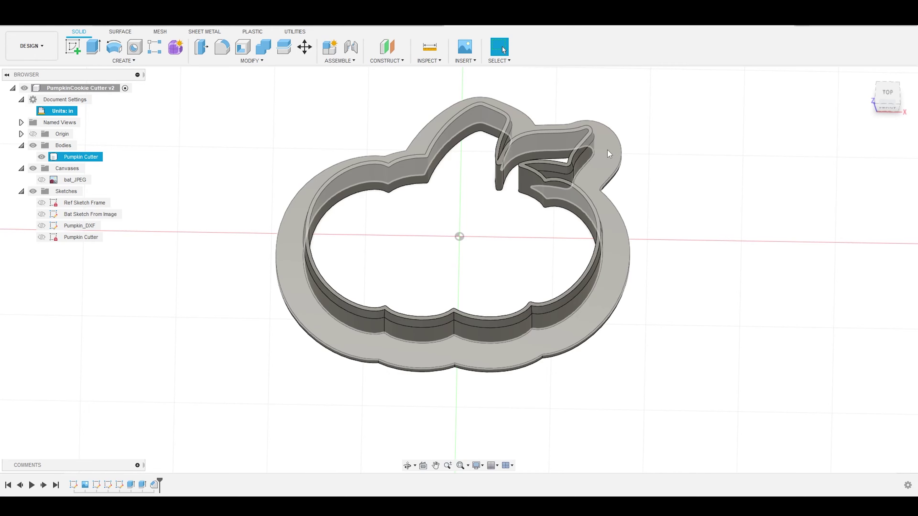
- Look over the full set of Halloween cookie cutters, including the hat, tombstone, cauldron, skull, ghost, reaper, moon and bat
{"action": "scroll", "coordinate": [675, 152], "scroll_direction": "down", "scroll_amount": 1}
{"action": "scroll", "coordinate": [669, 187], "scroll_direction": "up", "scroll_amount": 2}
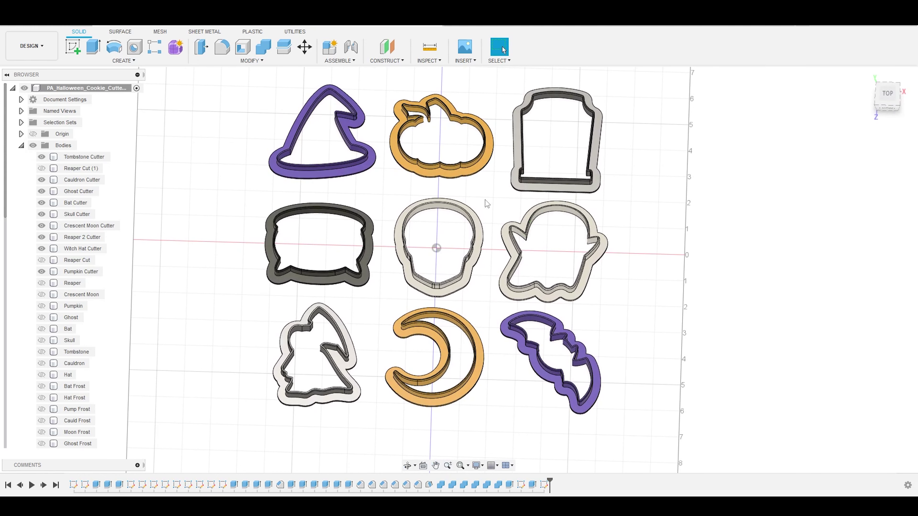
{"action": "scroll", "coordinate": [462, 173], "scroll_direction": "down", "scroll_amount": 1}
{"action": "scroll", "coordinate": [469, 170], "scroll_direction": "up", "scroll_amount": 2}
{"action": "scroll", "coordinate": [468, 250], "scroll_direction": "down", "scroll_amount": 1}
{"action": "left_click", "coordinate": [468, 240]}
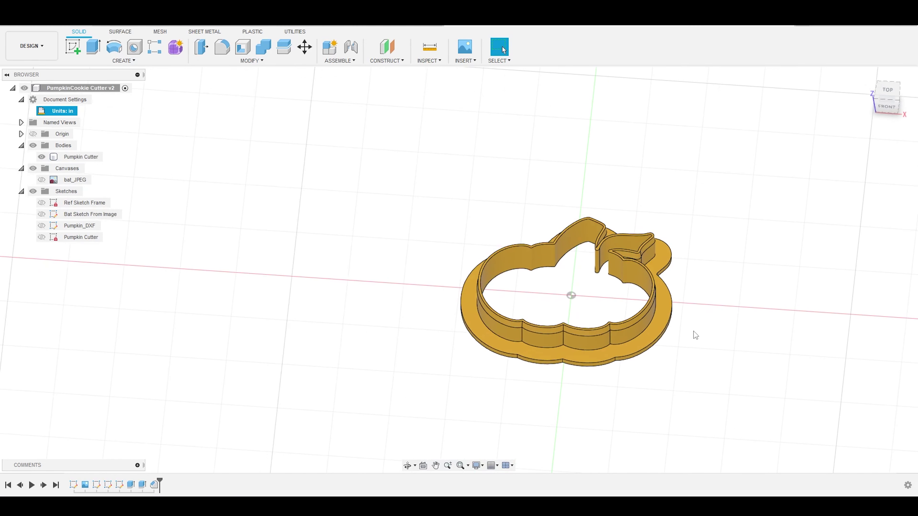
- Examine the orange pumpkin cutter's wall, flange and chamfered edge from oblique angles and from directly above
{"action": "scroll", "coordinate": [693, 332], "scroll_direction": "up", "scroll_amount": 3}
{"action": "middle_click_drag", "start_coordinate": [602, 278], "coordinate": [577, 287], "text": "shift"}
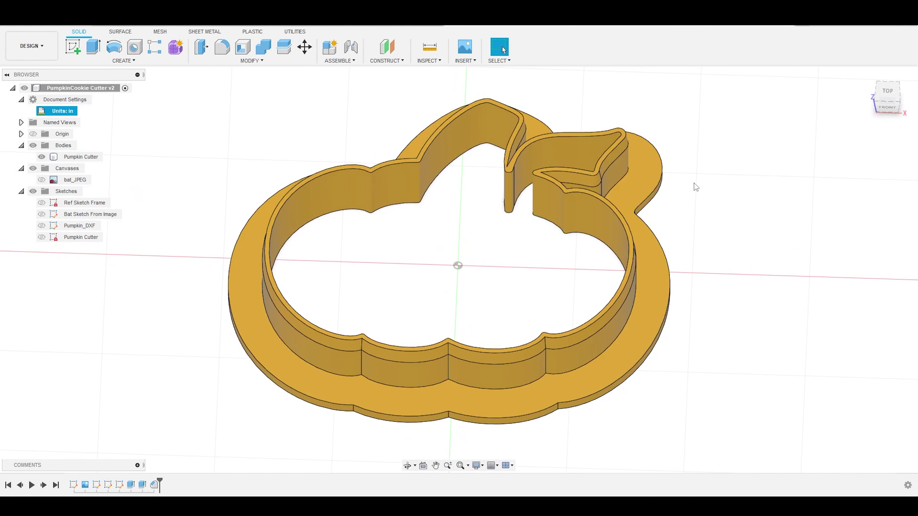
{"action": "scroll", "coordinate": [540, 204], "scroll_direction": "down", "scroll_amount": 2}
{"action": "scroll", "coordinate": [450, 183], "scroll_direction": "up", "scroll_amount": 3}
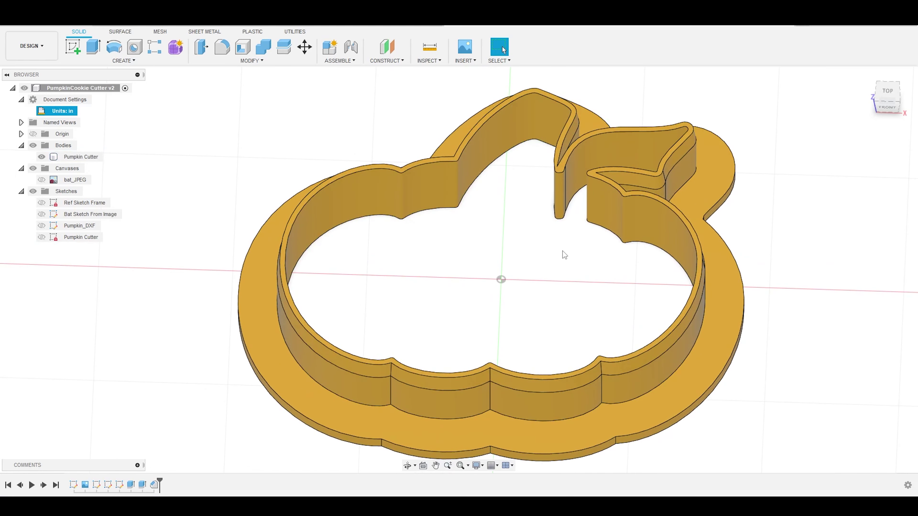
{"action": "scroll", "coordinate": [563, 252], "scroll_direction": "down", "scroll_amount": 2}
{"action": "scroll", "coordinate": [564, 258], "scroll_direction": "up", "scroll_amount": 3}
{"action": "scroll", "coordinate": [600, 268], "scroll_direction": "down", "scroll_amount": 4}
{"action": "scroll", "coordinate": [594, 289], "scroll_direction": "down", "scroll_amount": 2}
{"action": "scroll", "coordinate": [592, 305], "scroll_direction": "up", "scroll_amount": 4}
{"action": "middle_click_drag", "start_coordinate": [590, 300], "coordinate": [530, 315], "text": "shift"}
{"action": "scroll", "coordinate": [556, 293], "scroll_direction": "down", "scroll_amount": 3}
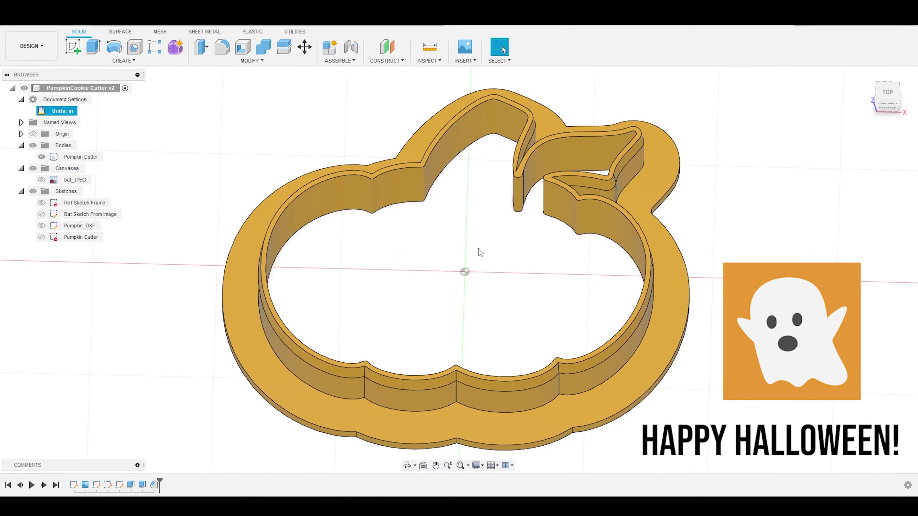
{"action": "middle_click_drag", "start_coordinate": [480, 254], "coordinate": [457, 267], "text": "shift"}
{"action": "key", "text": "Escape"}
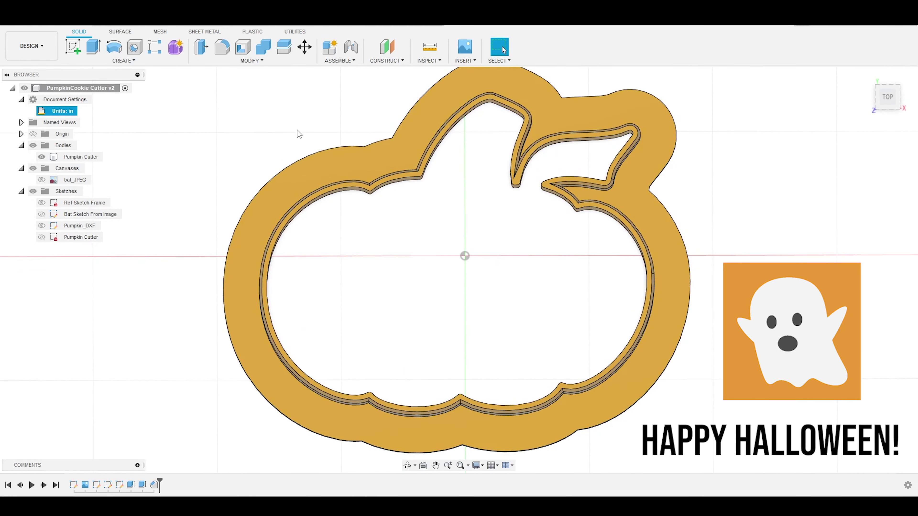